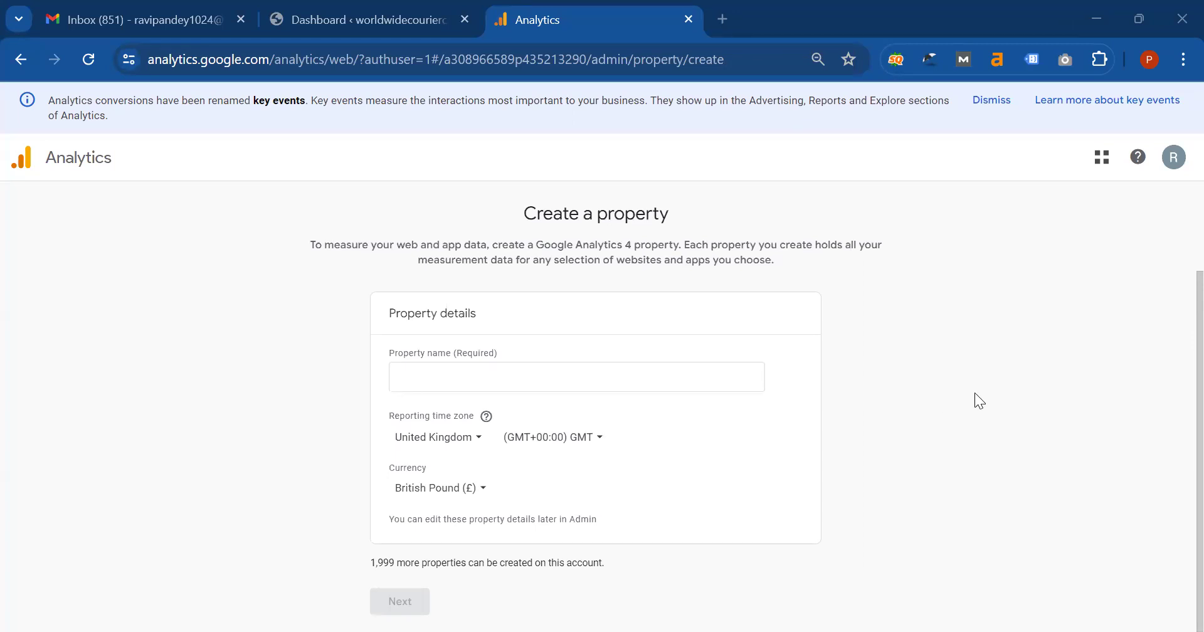
Open analytics.google.com in a new browser tab.
left_click(722, 19)
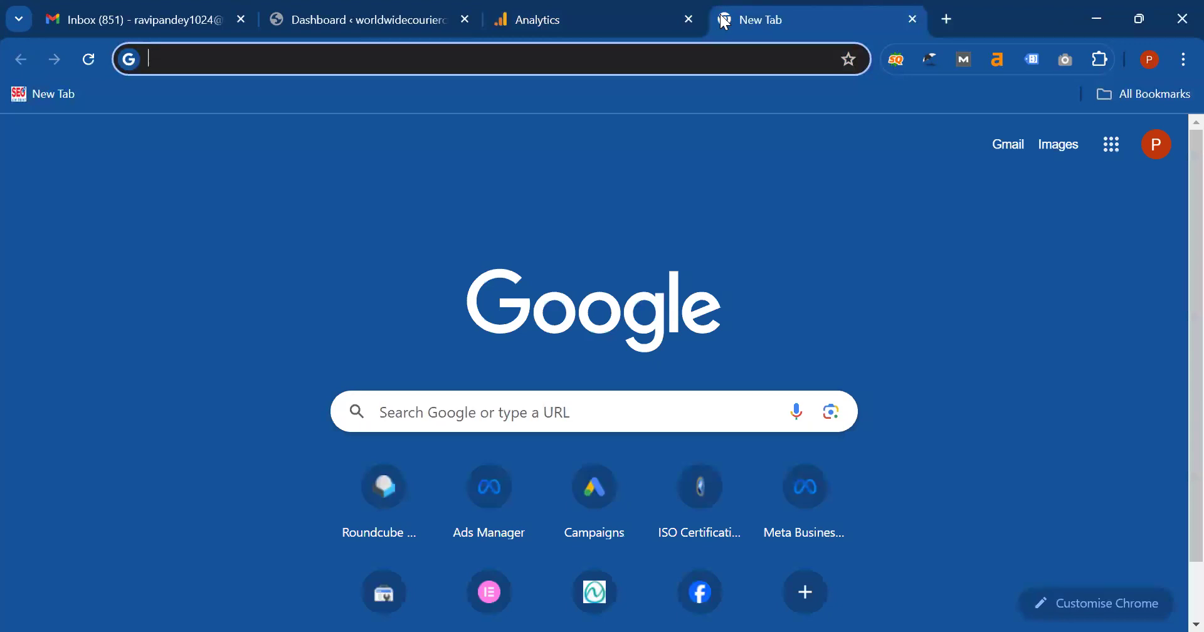
key("ctrl+v")
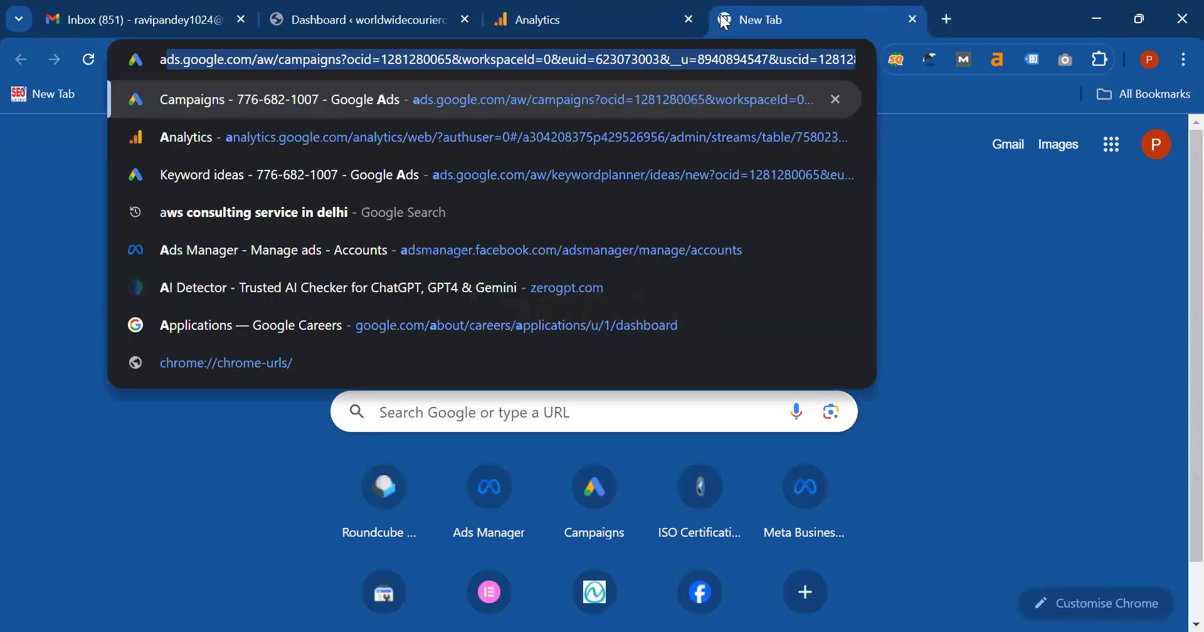
type("na")
type("l")
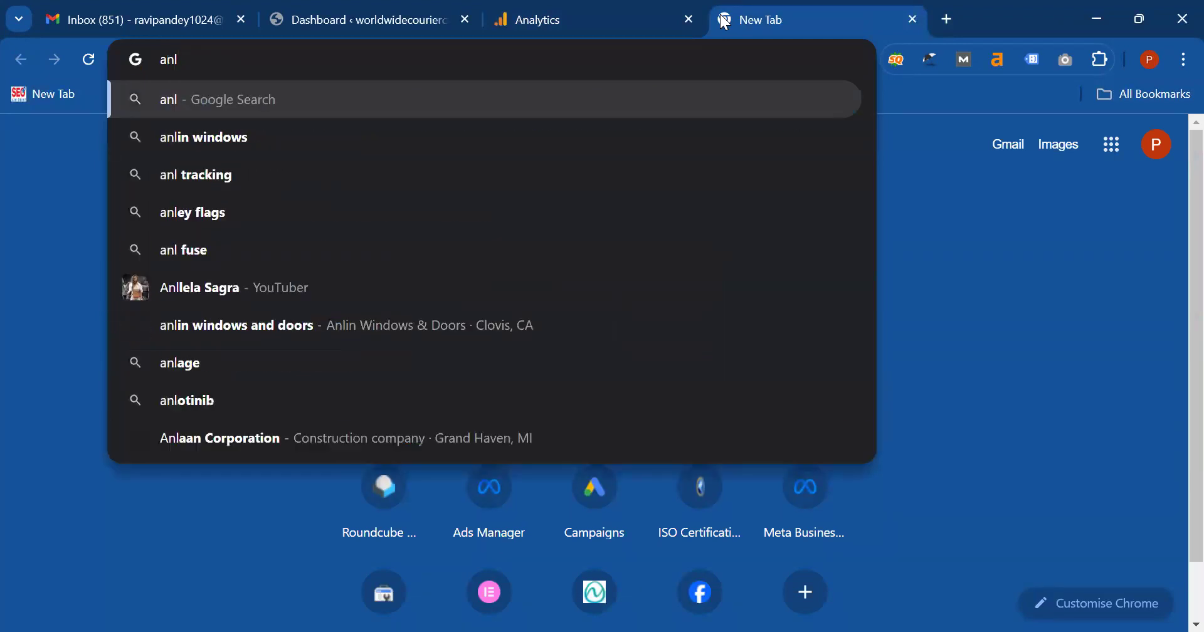
key("BackSpace")
type("alytics")
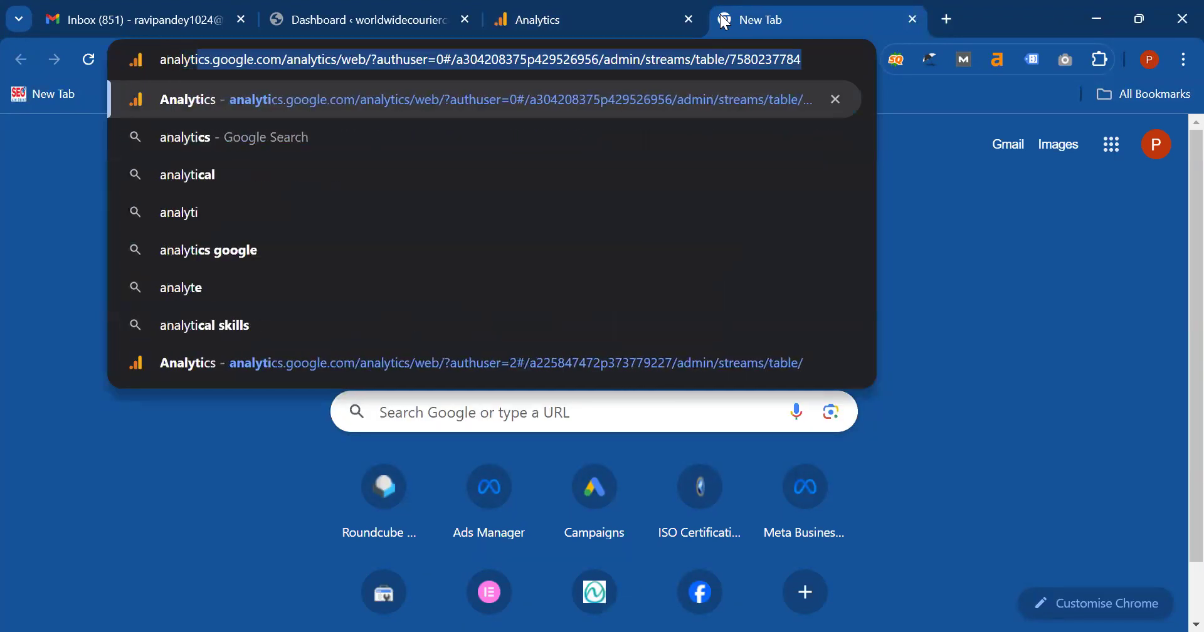
type(".go")
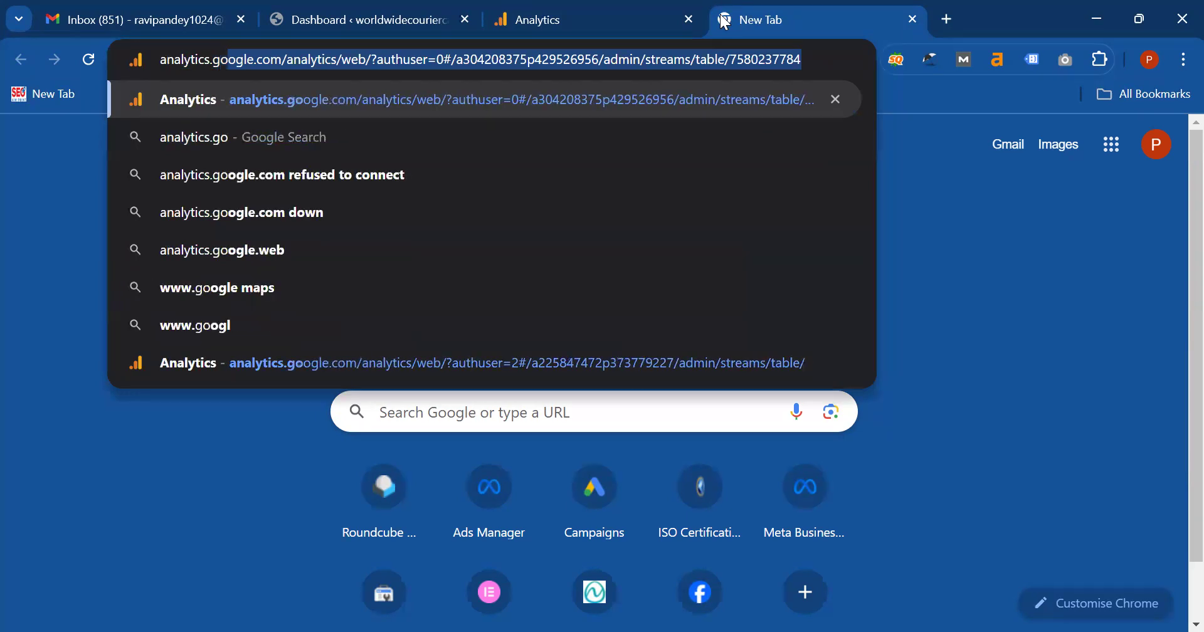
type("pl")
key("BackSpace")
key("BackSpace")
type("ogle.c")
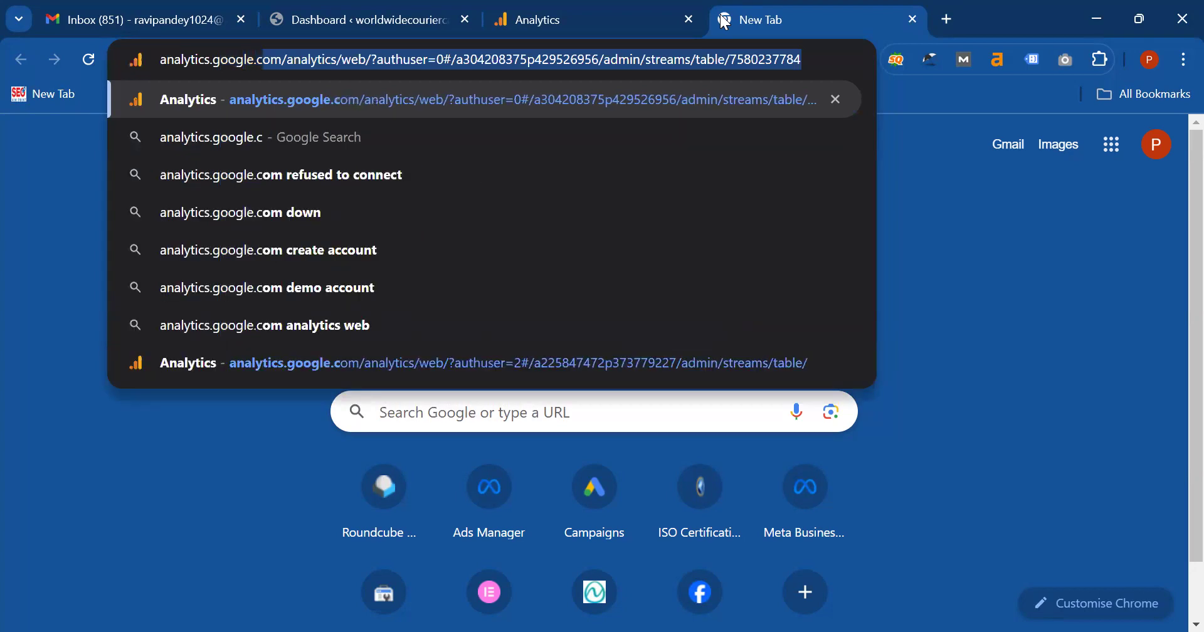
type("om")
key("Delete")
key("Return")
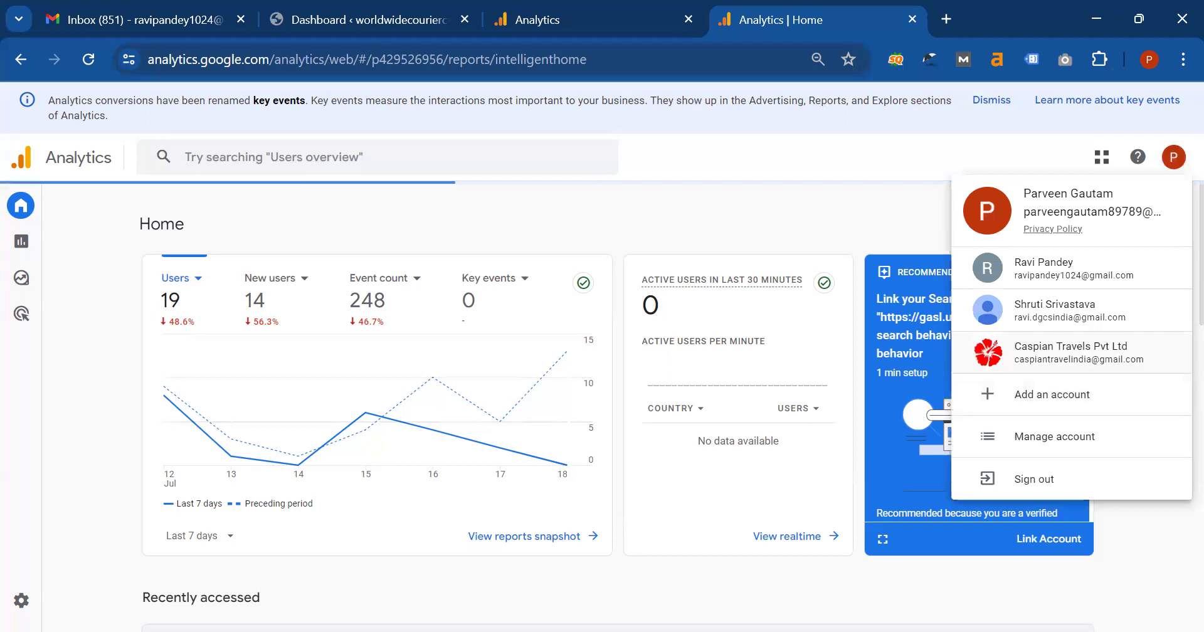
Switch Google Analytics to the Caspian Travels Pvt Ltd account.
left_click(1078, 352)
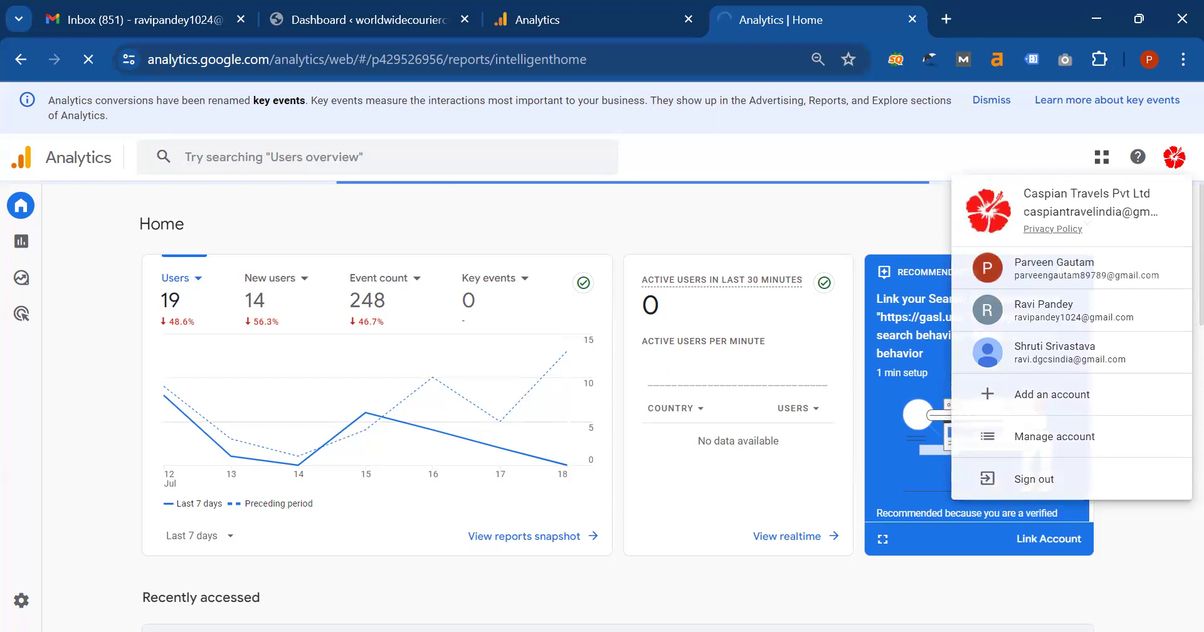
left_click(794, 230)
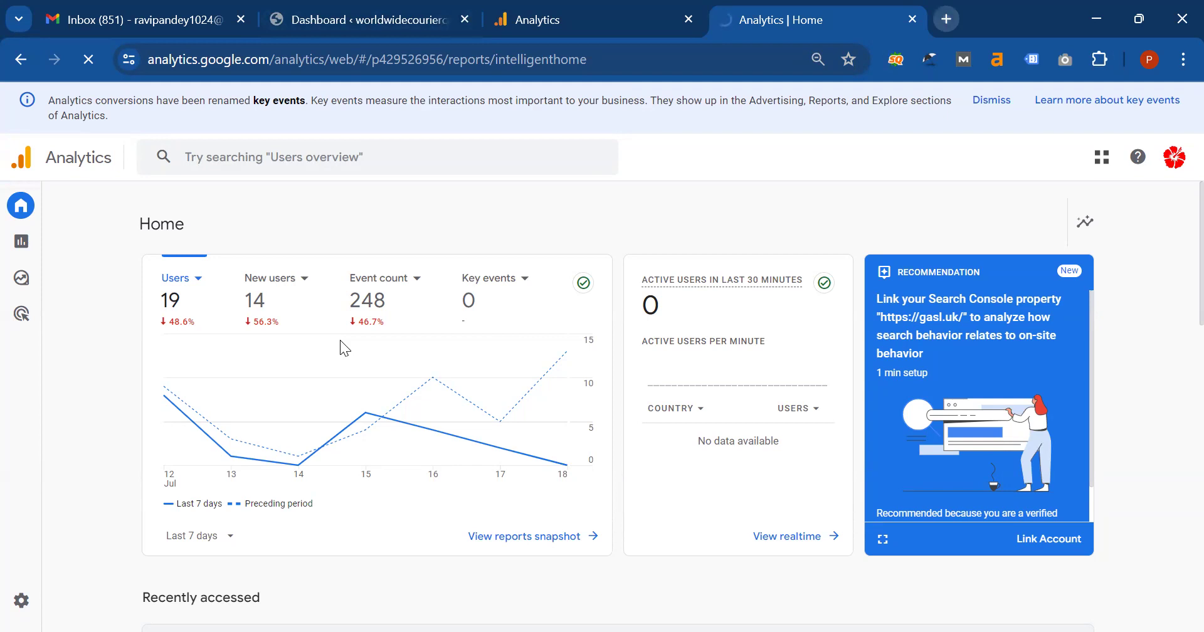
Open a blank browser tab and look over the WordPress dashboard, the Analytics welcome page and the property creation form.
key("ctrl+t")
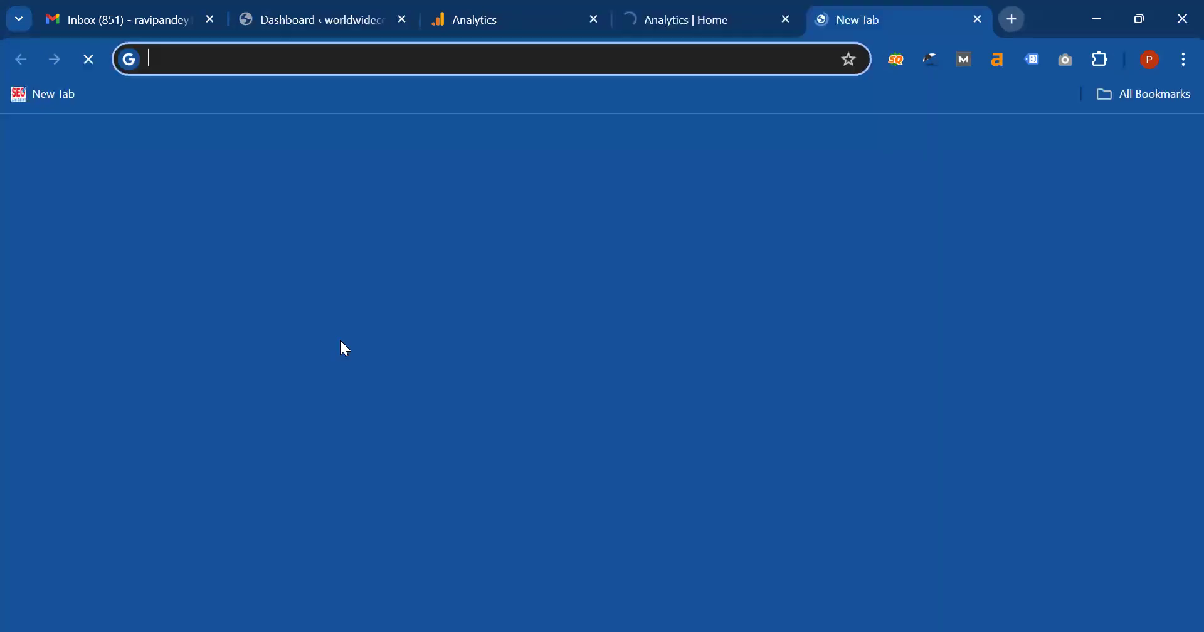
key("ctrl+shift+Tab")
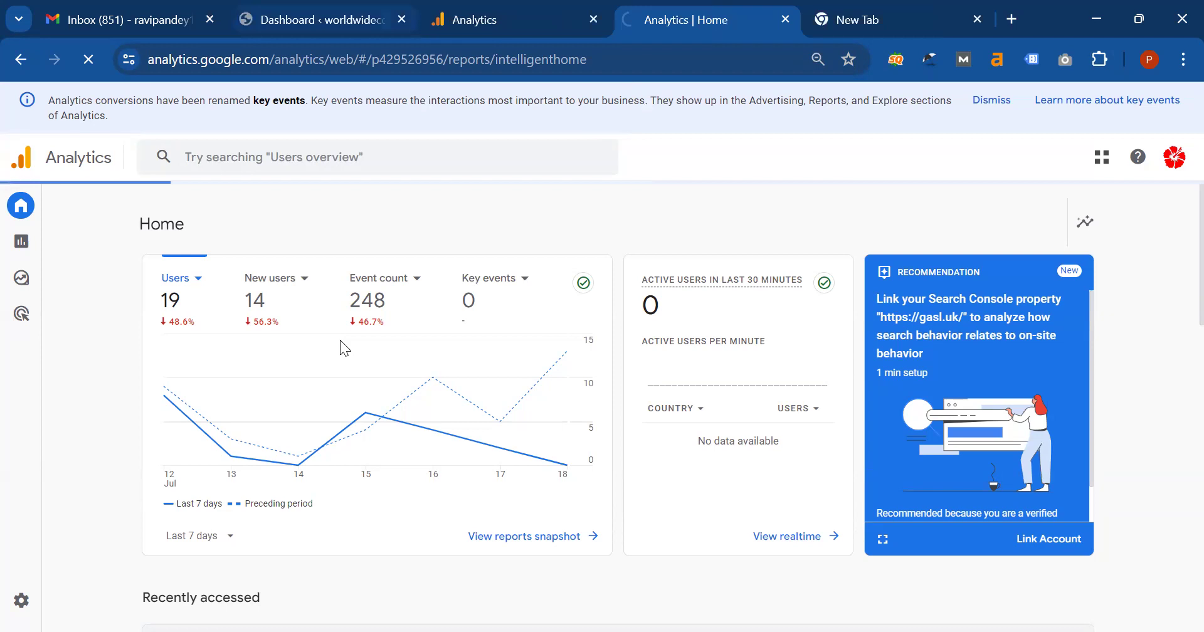
key("ctrl+shift+Tab")
key("ctrl+shift+Tab")
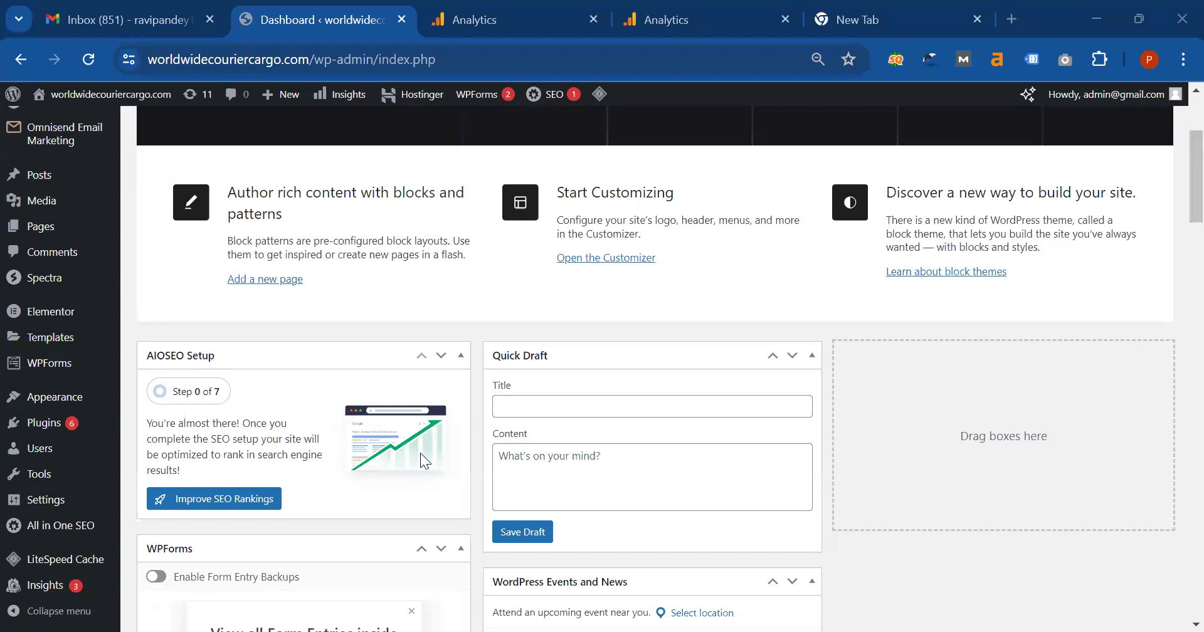
left_click(814, 19)
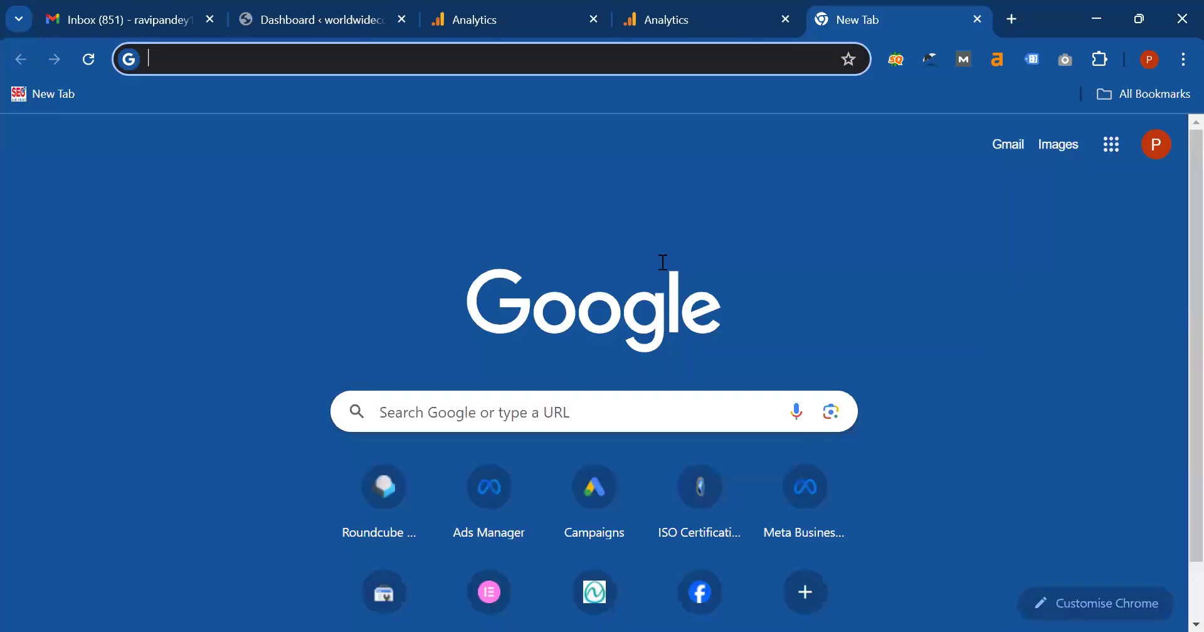
key("ctrl+shift+Tab")
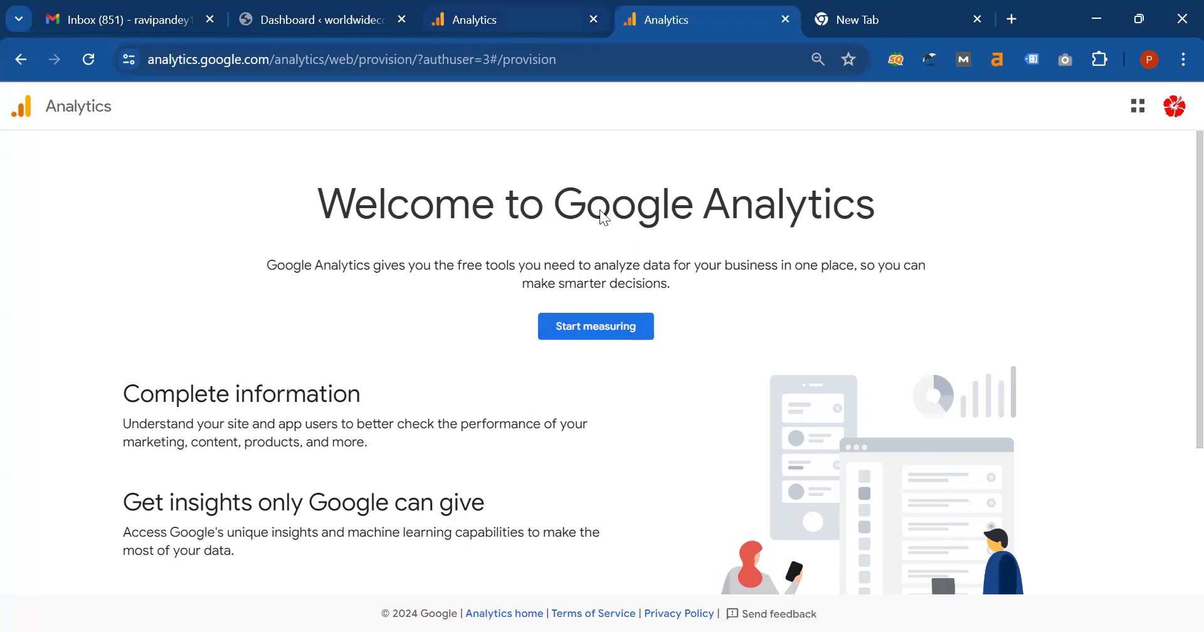
left_click(501, 19)
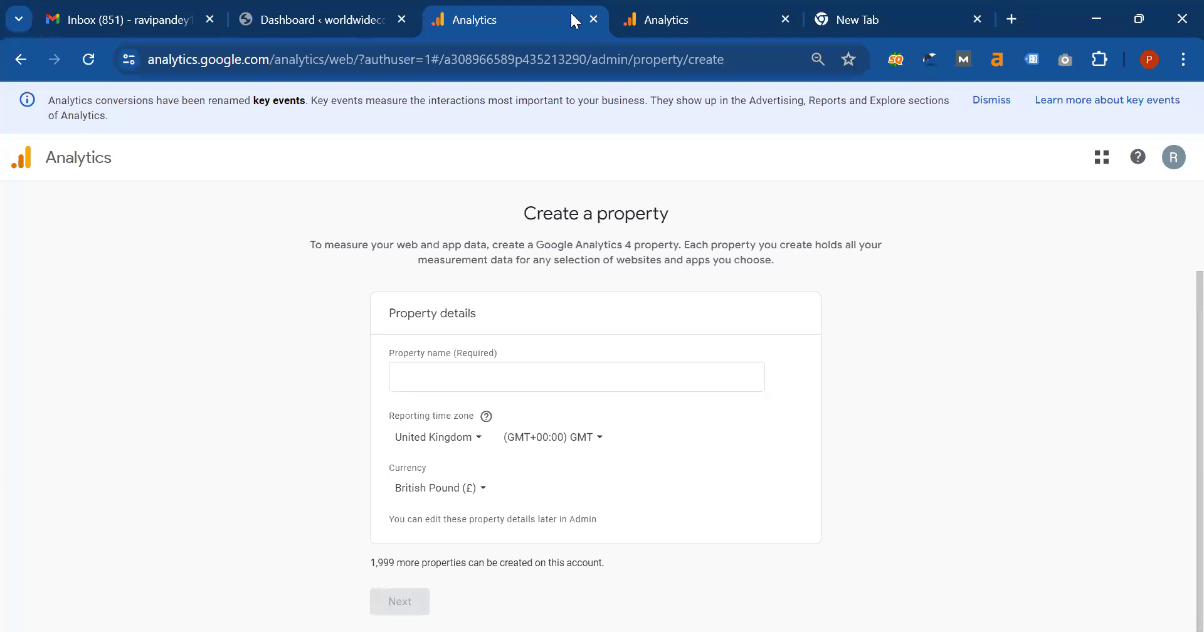
key("ctrl+Tab")
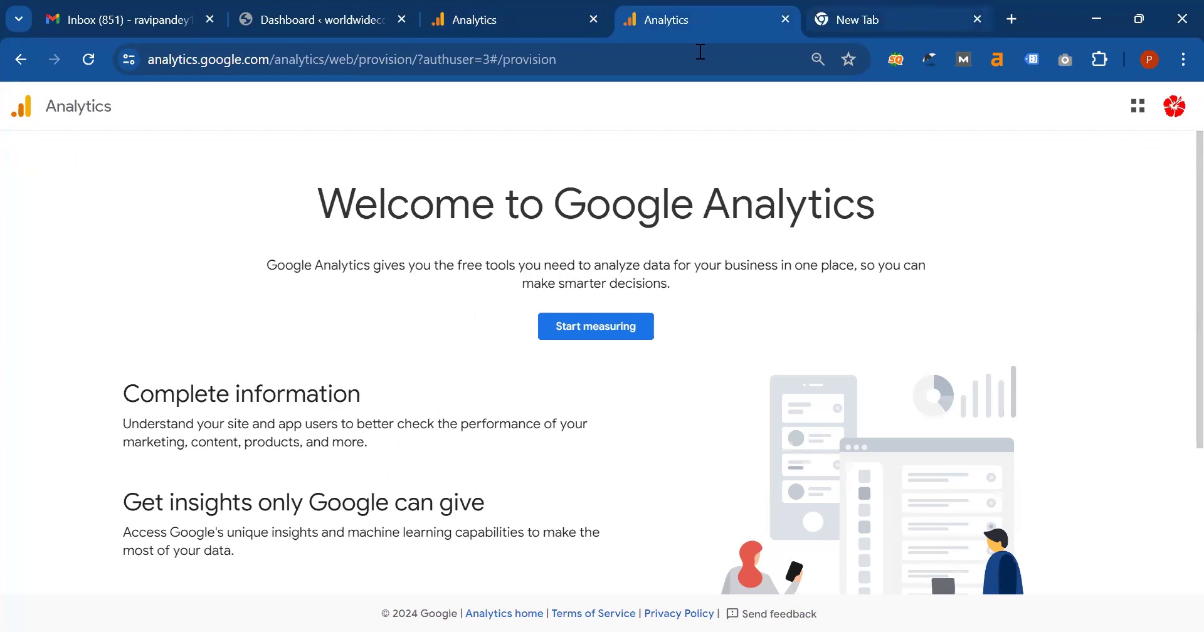
Search Google for "google analytics" in the blank tab and view the Analytics Tools & Solutions for Your Business page.
key("ctrl+Tab")
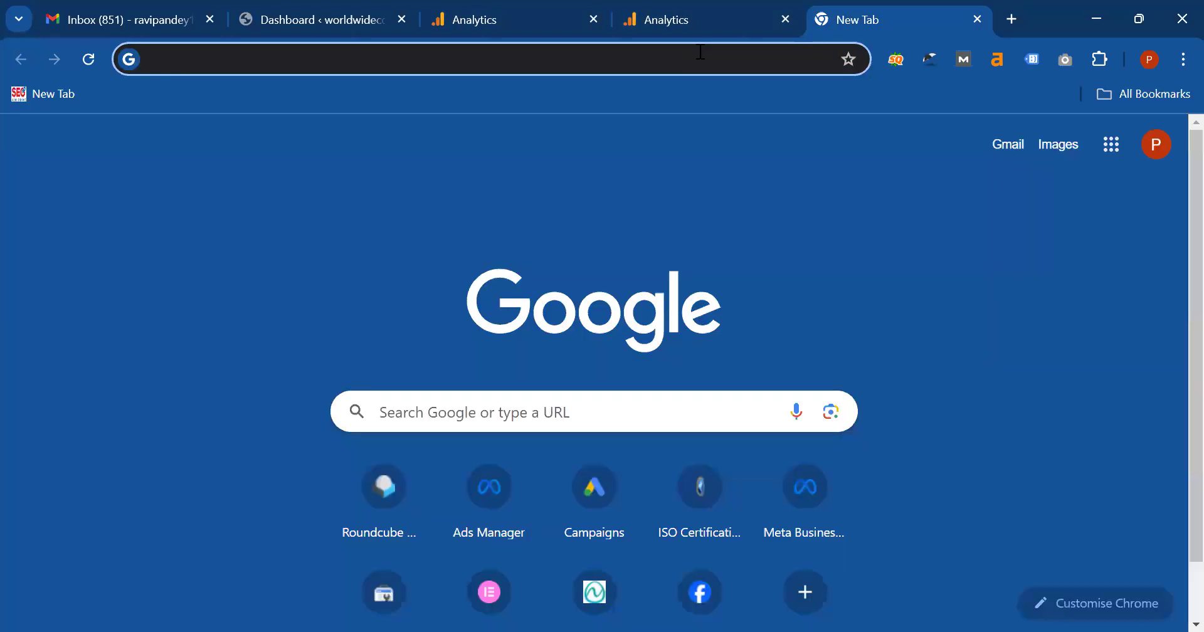
left_click(701, 52)
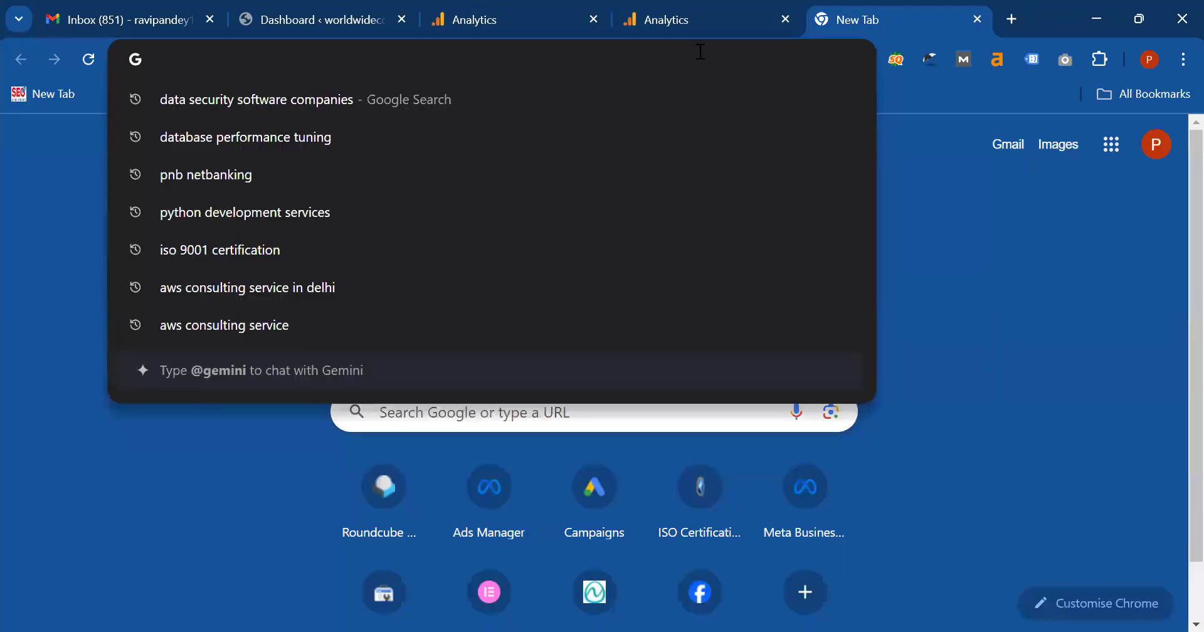
type("google analytics")
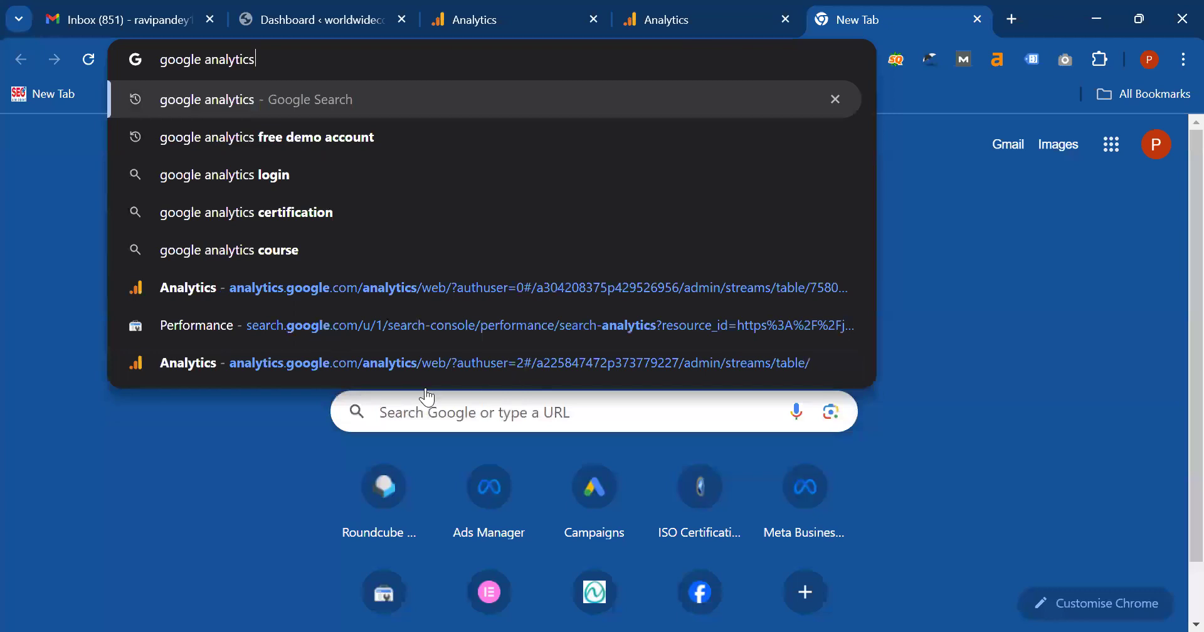
key("Return")
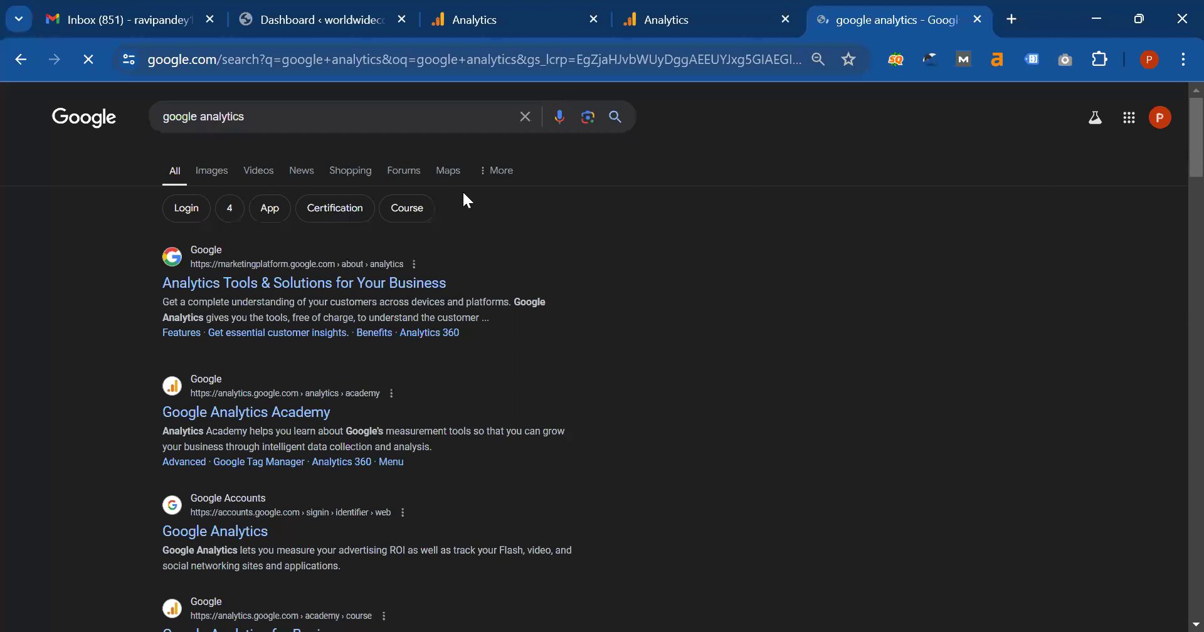
scroll(467, 201, "down", 1)
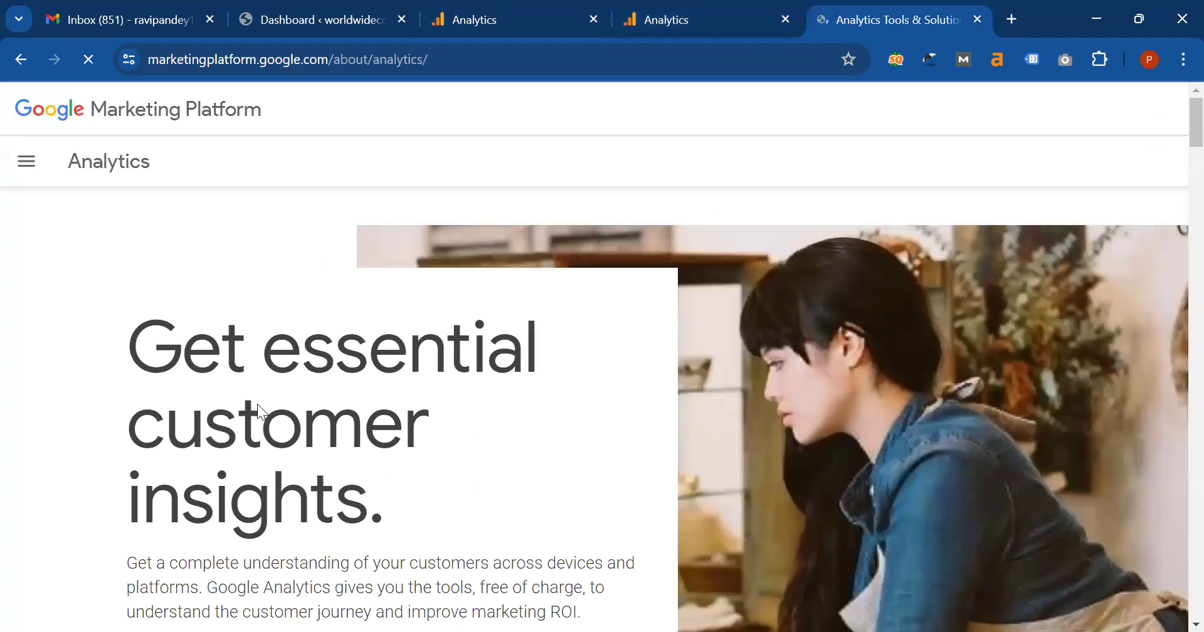
scroll(740, 94, "down", 5)
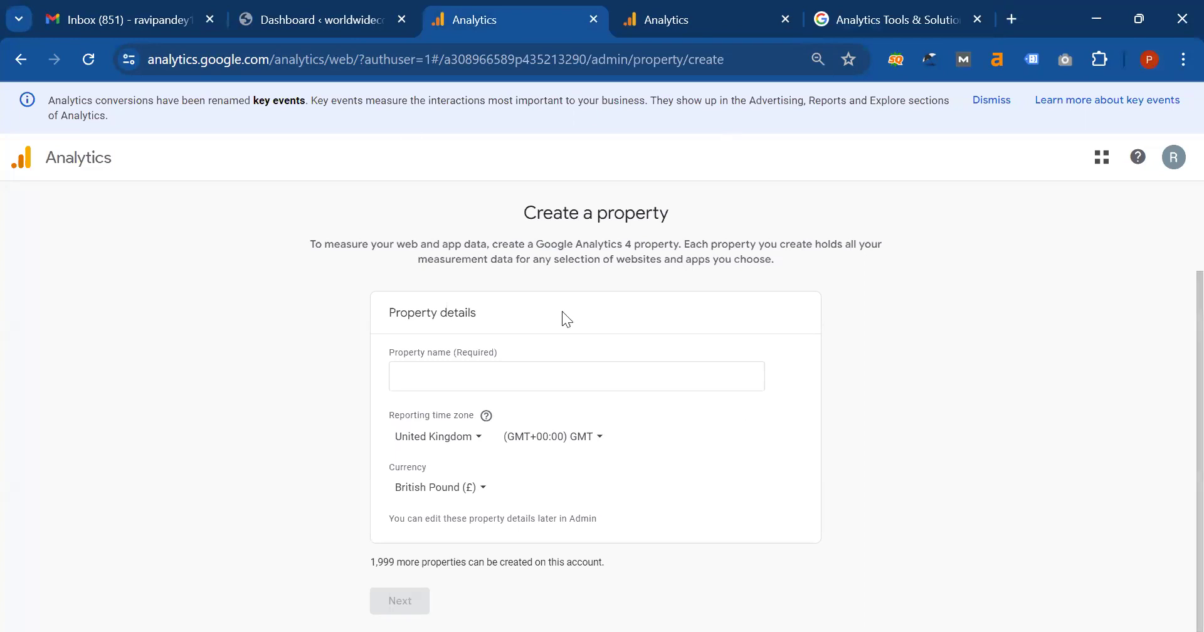
Name the new Analytics property "World Wide Courier Cargo" after checking the website's WordPress dashboard.
left_click(546, 376)
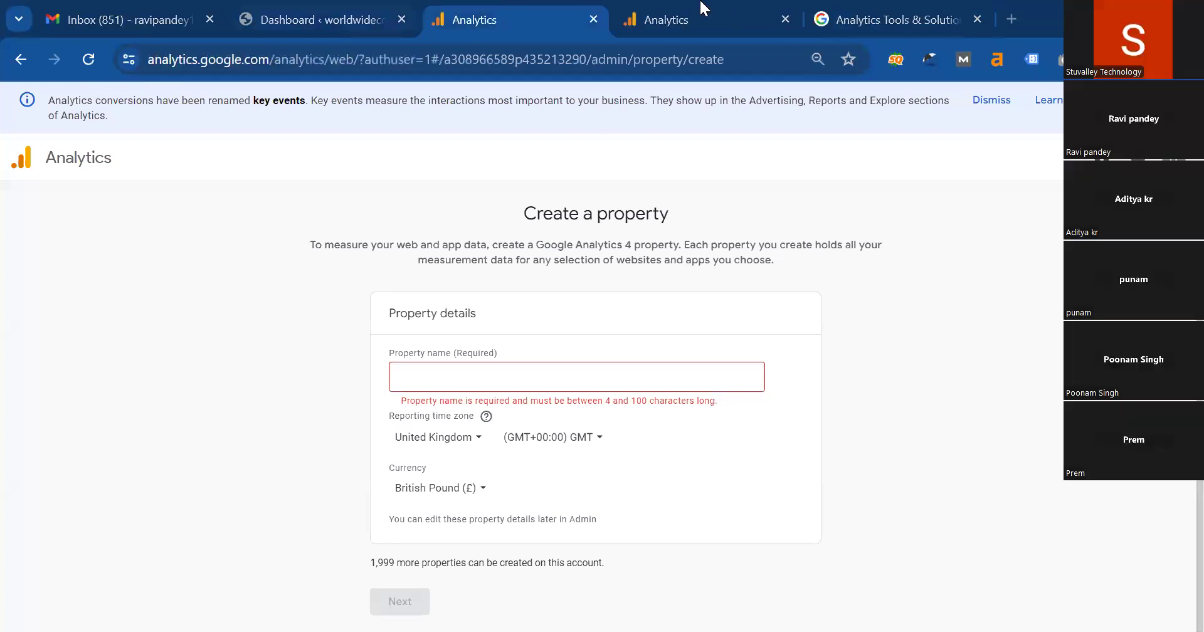
left_click(338, 19)
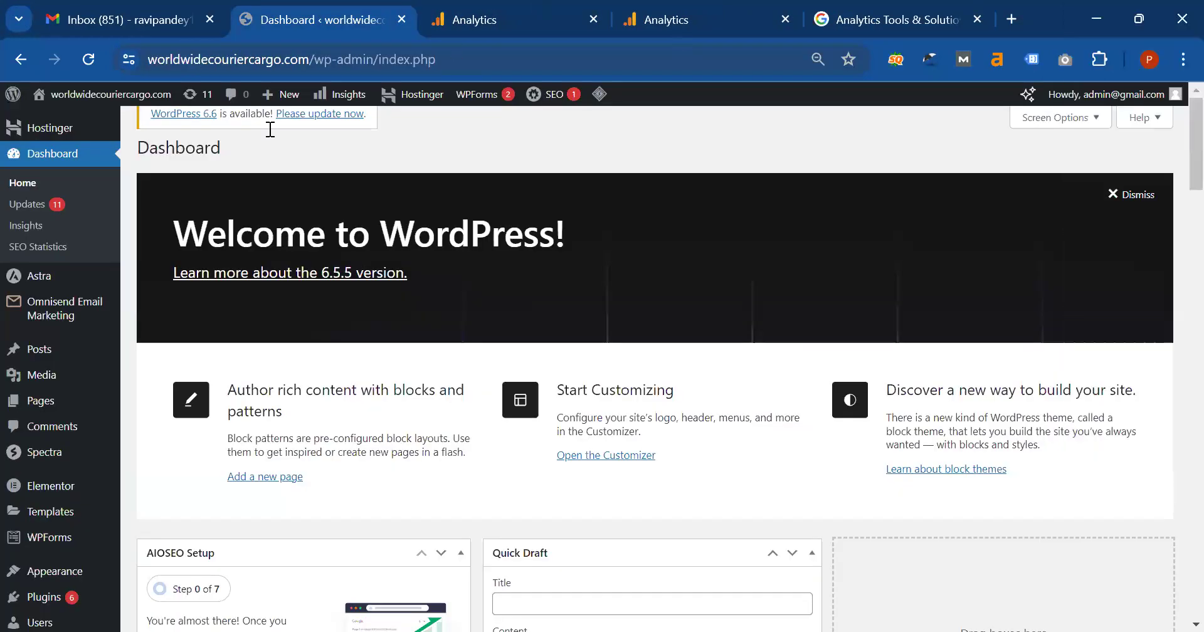
key("ctrl+Tab")
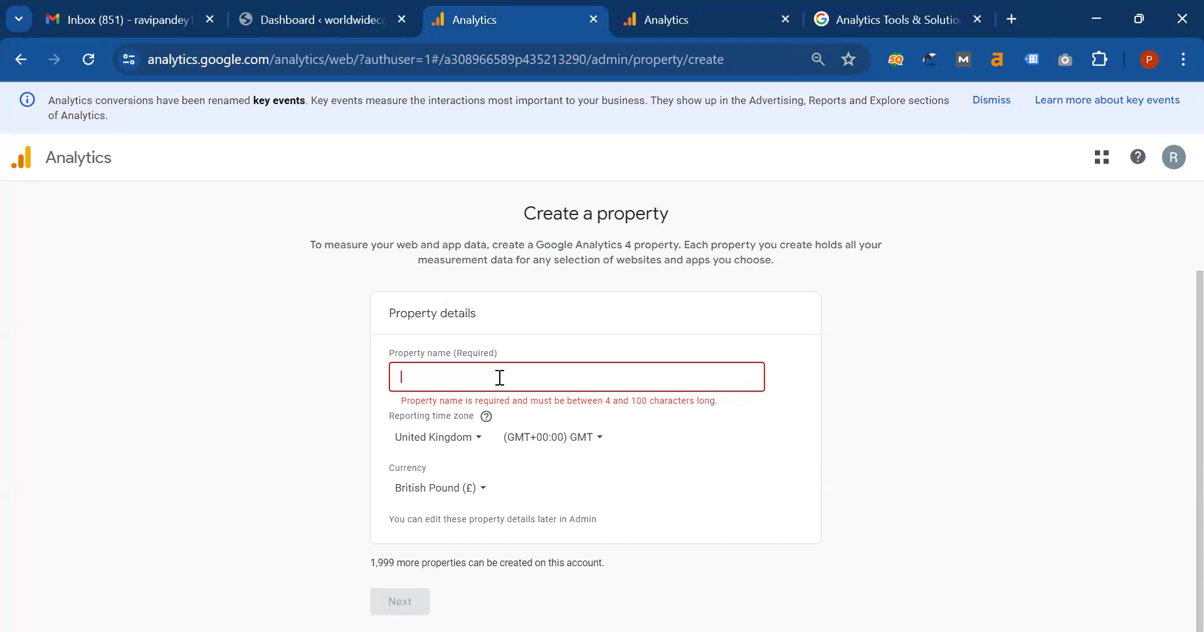
type("Wold")
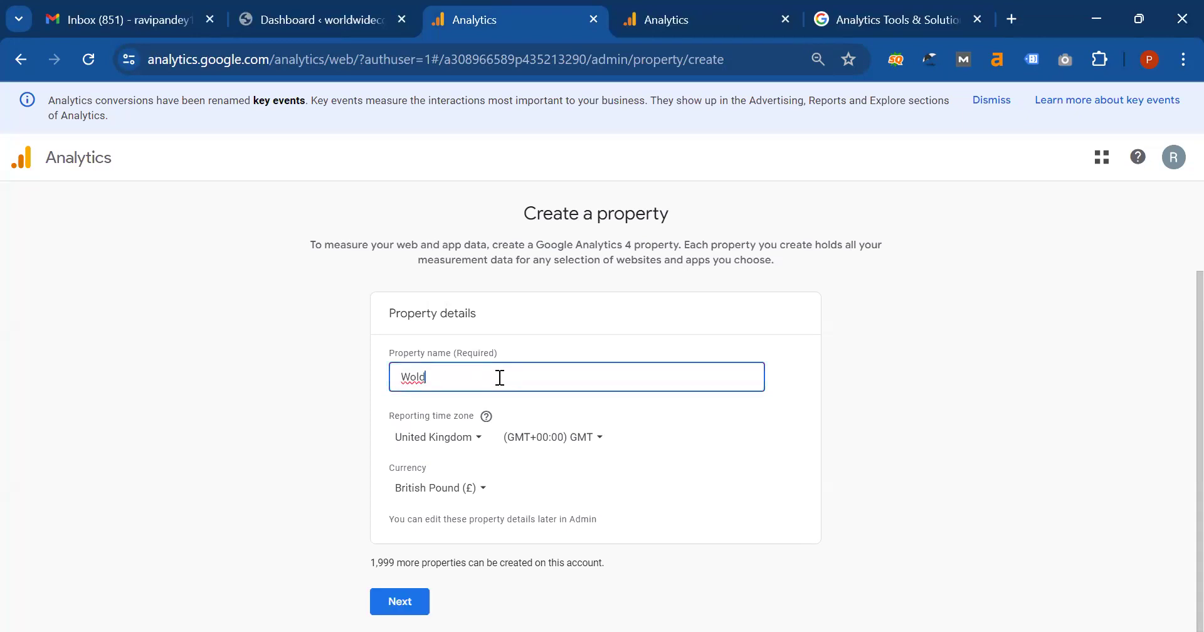
key("BackSpace")
key("BackSpace")
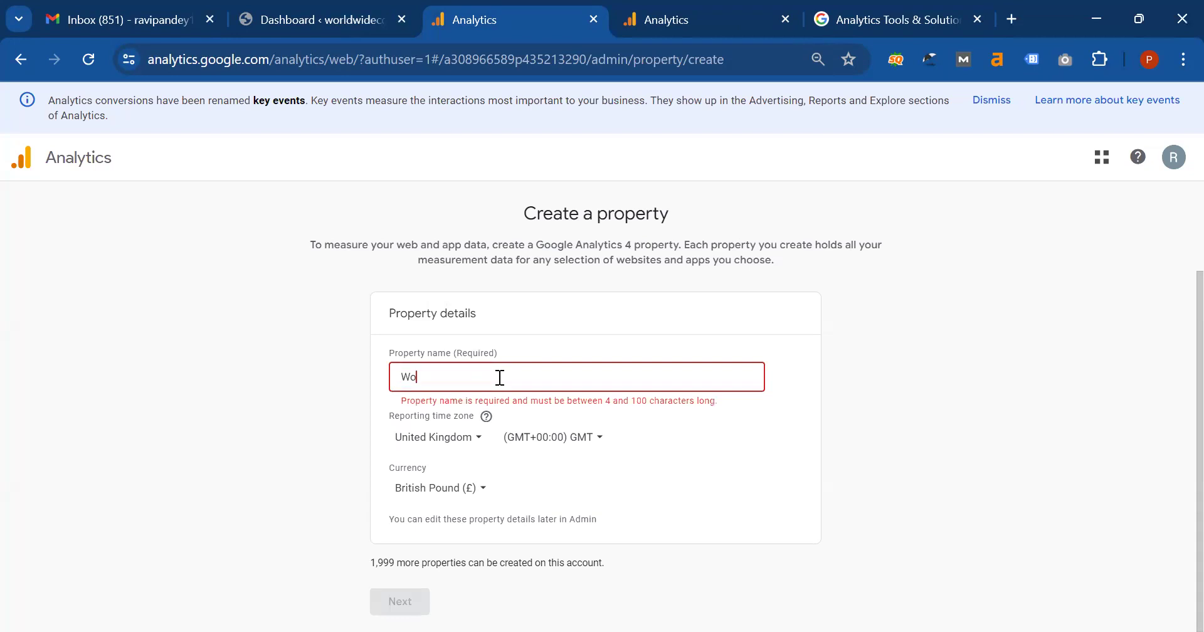
type("rld ")
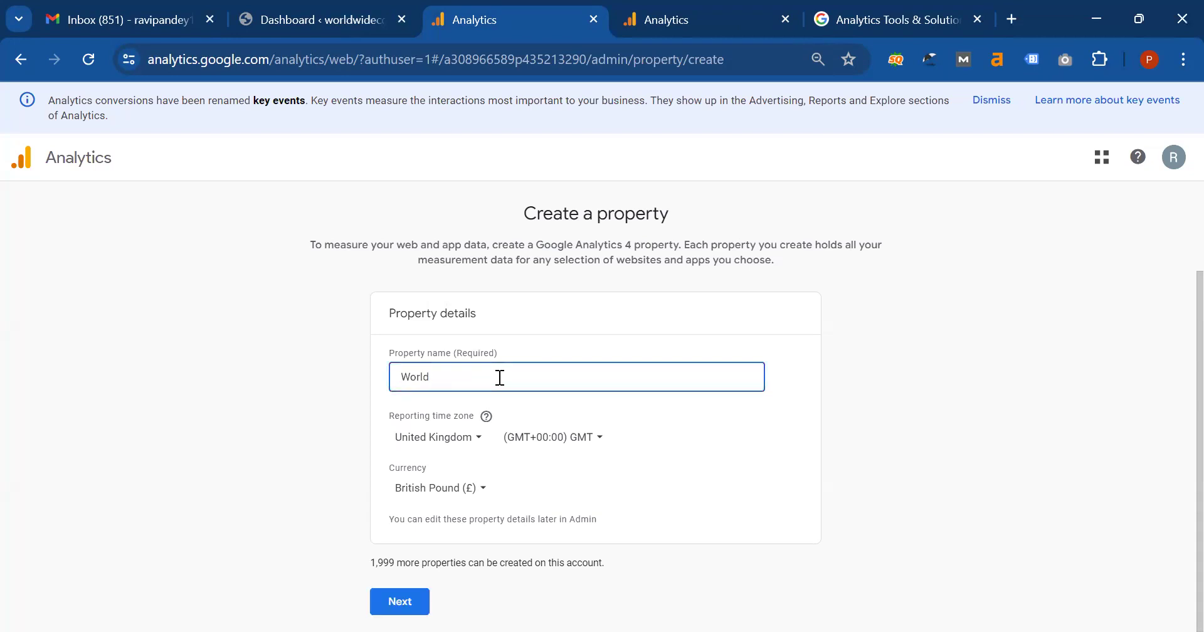
type("Wide Courier Cargo")
key("Tab")
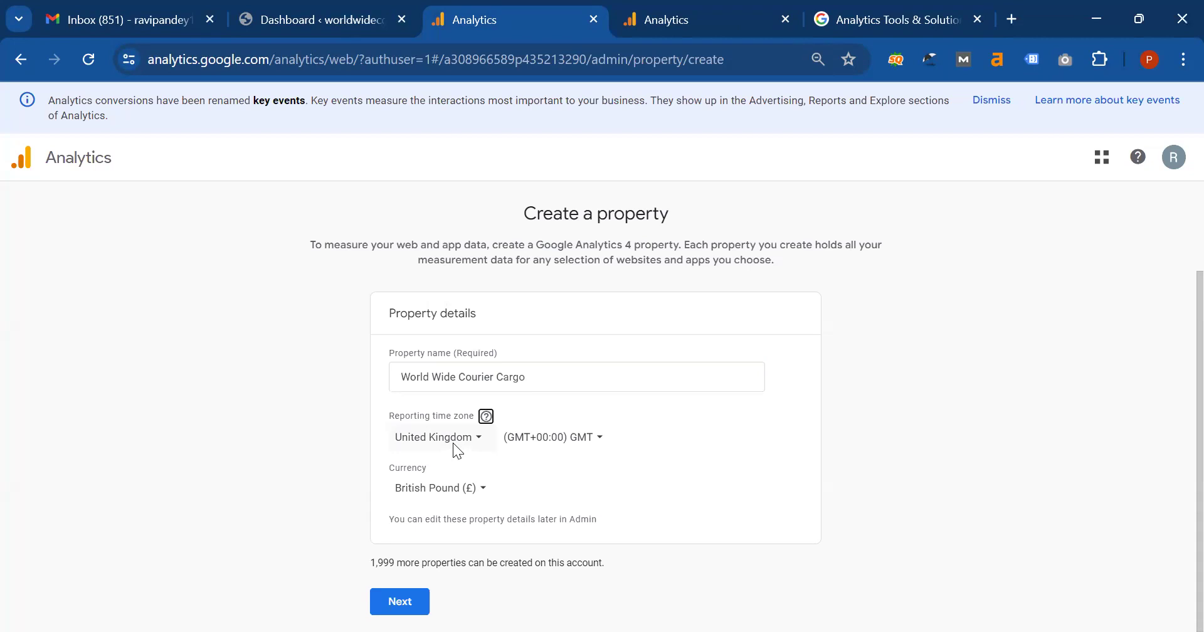
Set the property's reporting time zone to India, (GMT+05:30) India Time.
left_click(453, 437)
type("Ind")
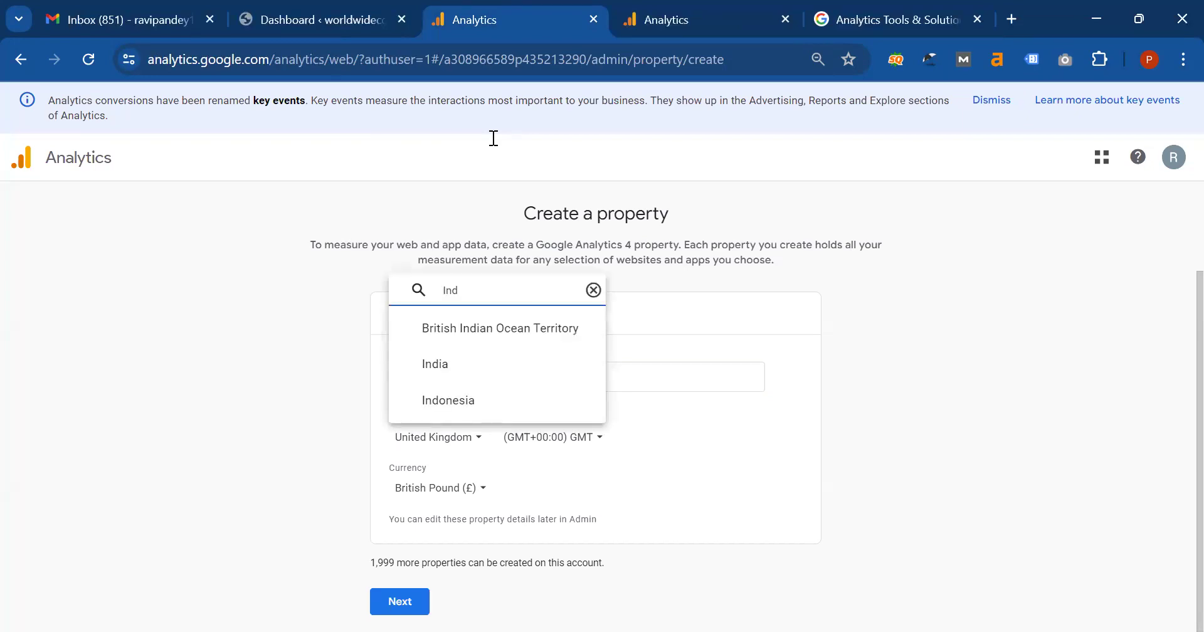
type("ia")
key("Return")
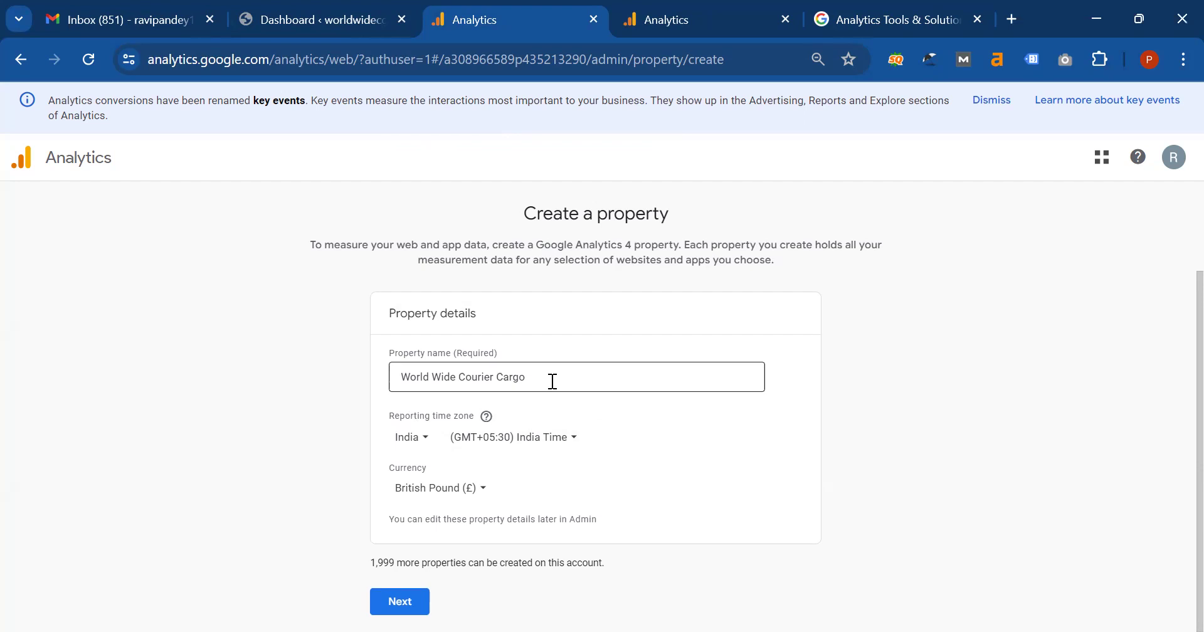
left_click(415, 441)
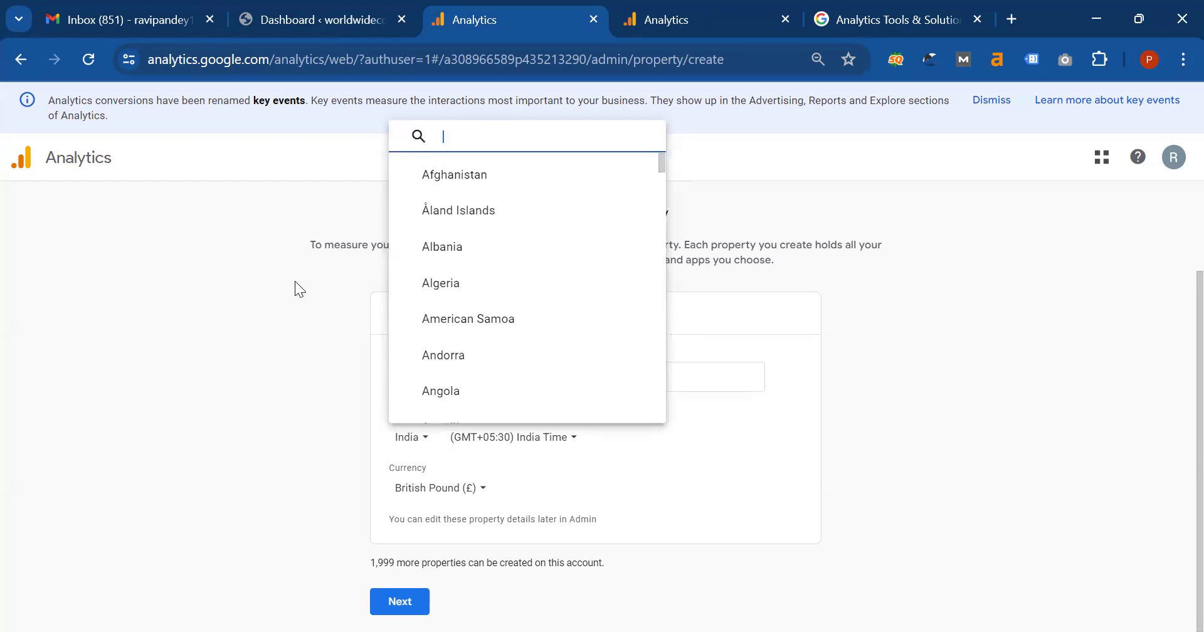
left_click(587, 478)
Set the property's currency to Indian Rupee (₹).
left_click(632, 374)
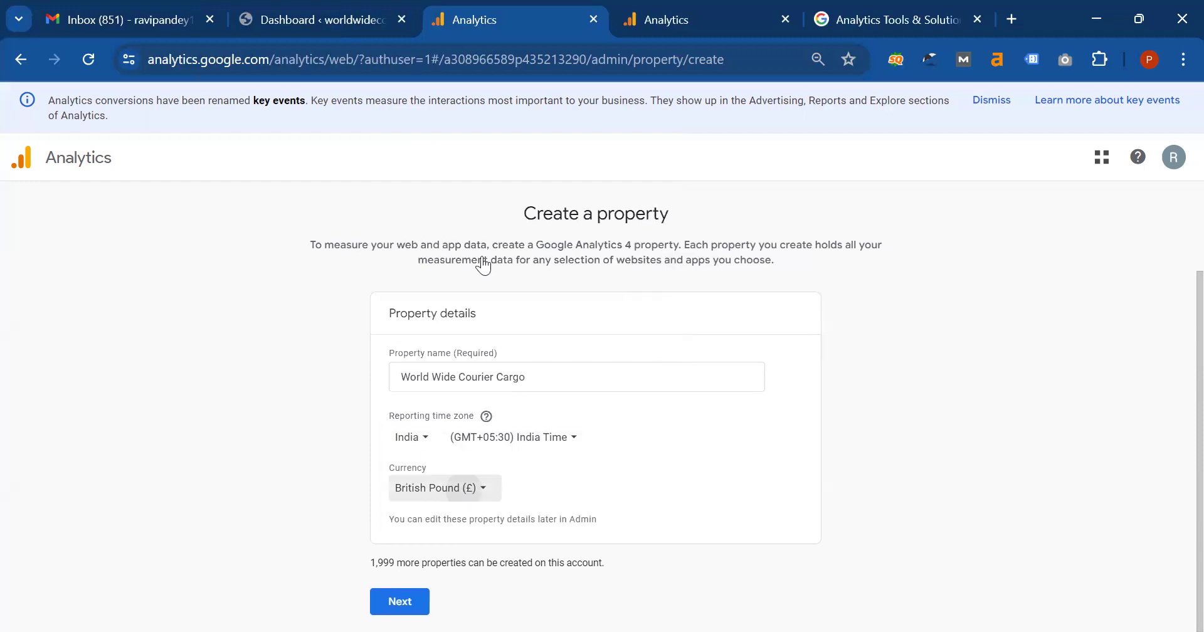
type("india")
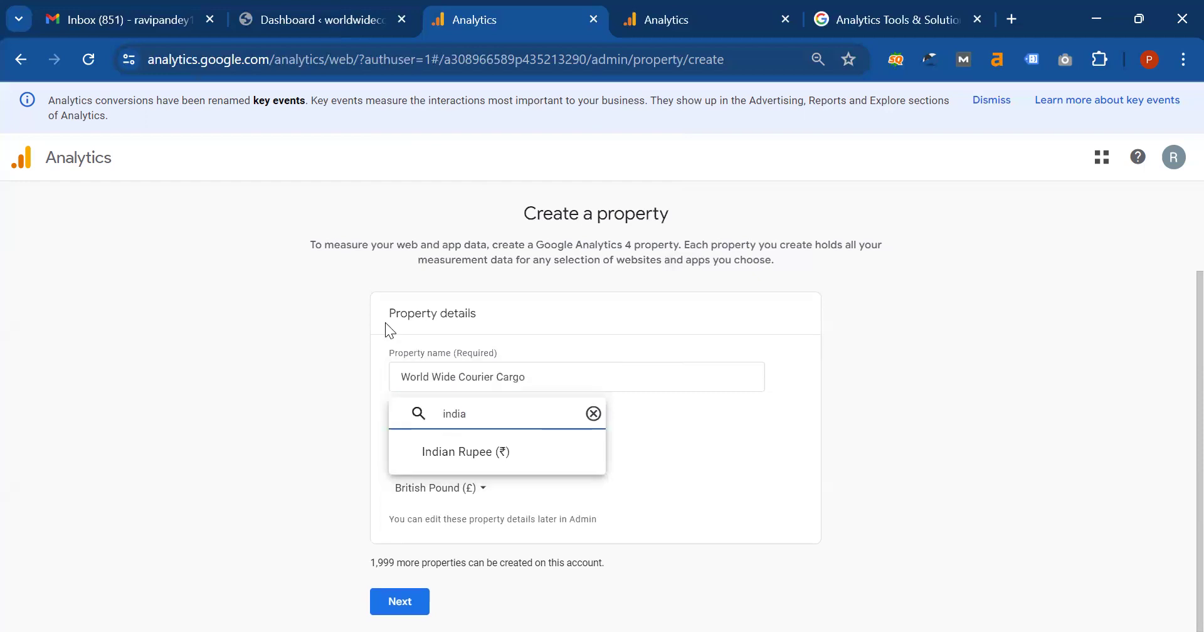
left_click(477, 450)
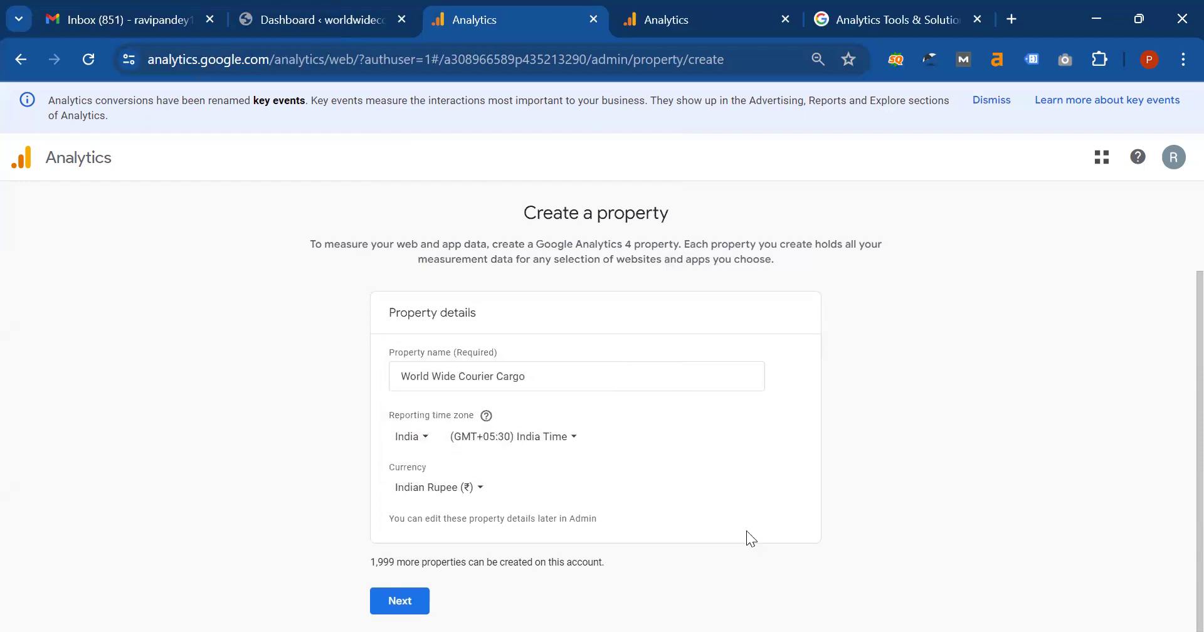
Continue to the business details and search the industry categories for "co", clearing the search again.
left_click(400, 602)
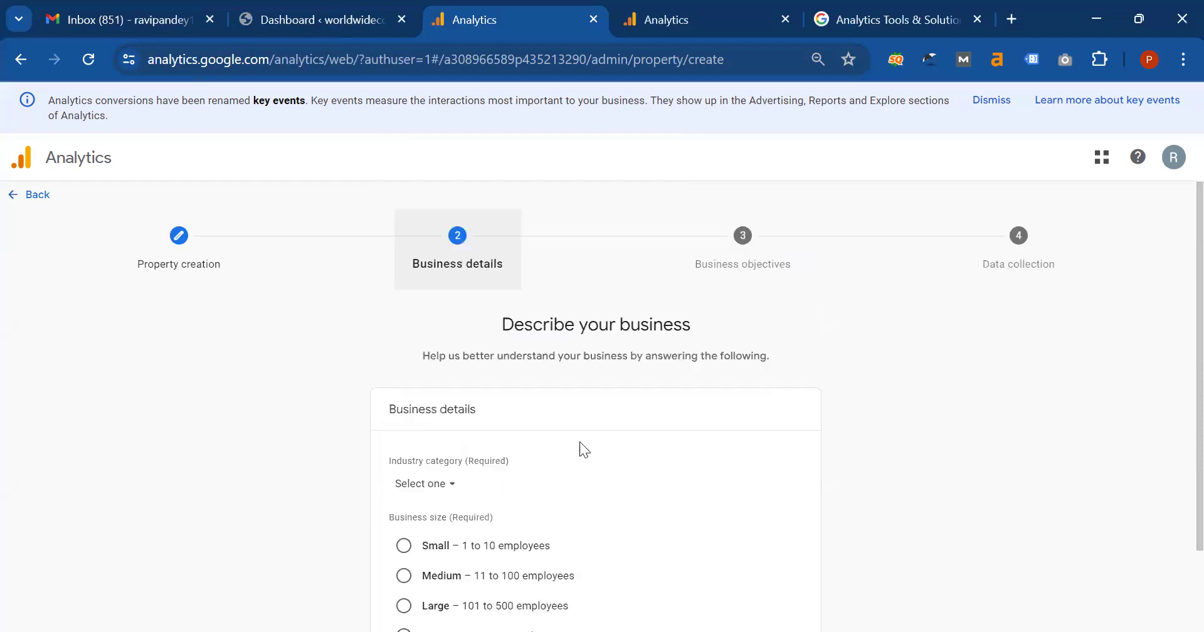
left_click(429, 390)
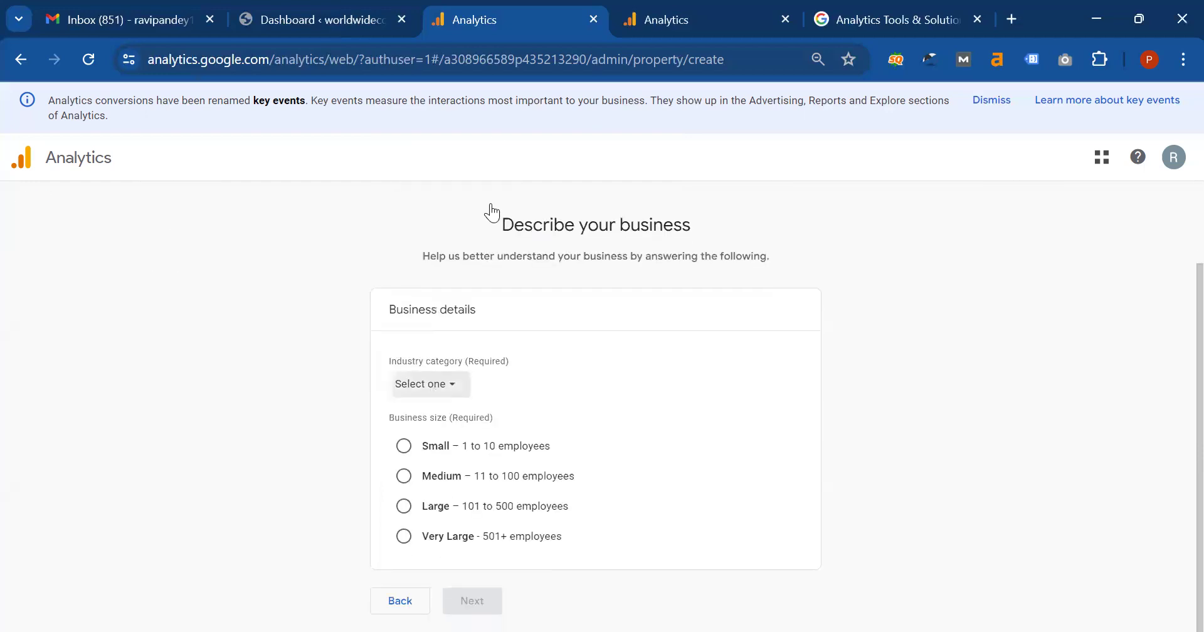
left_click(443, 386)
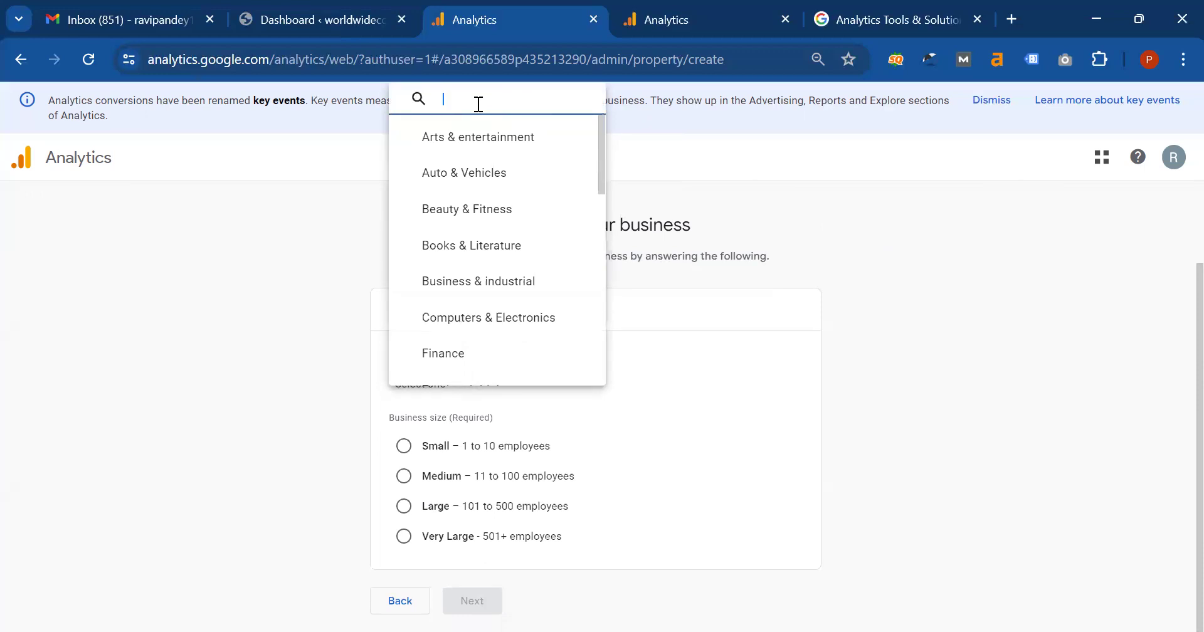
type("co")
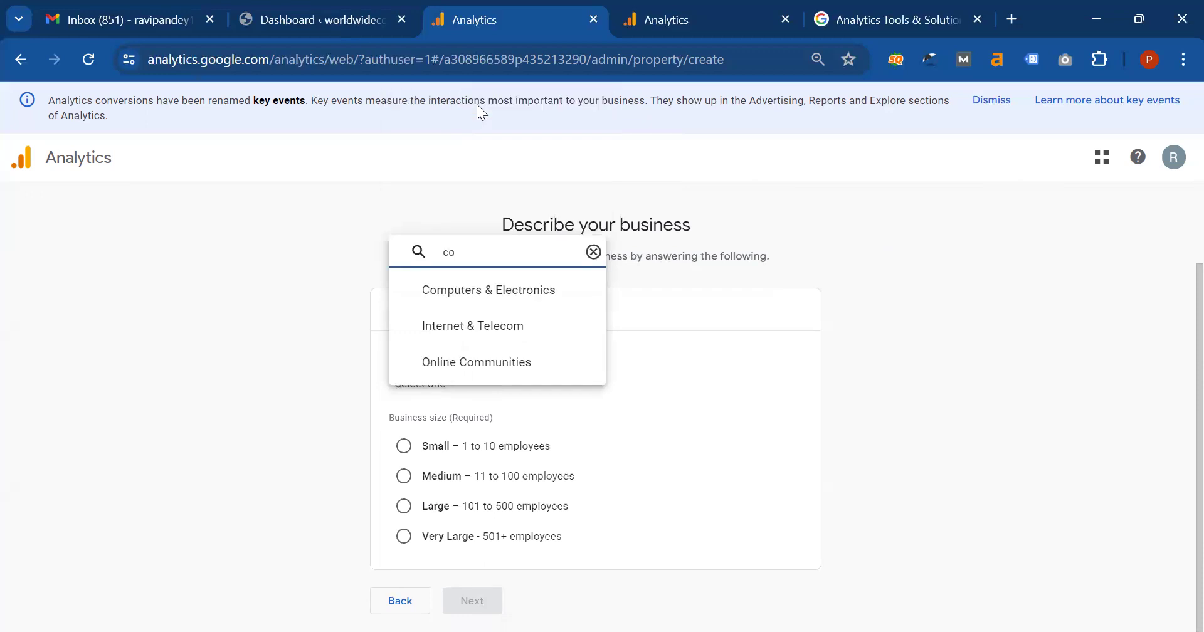
key("BackSpace")
key("BackSpace")
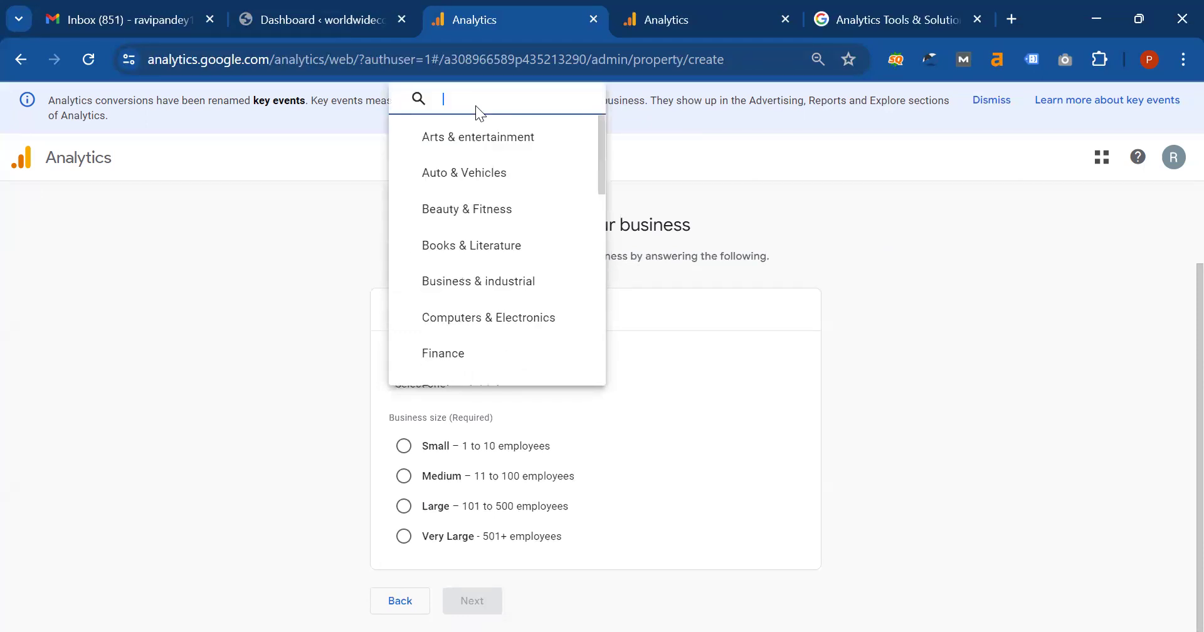
Set the industry category to Business & industrial and the business size to Small – 1 to 10 employees, and continue.
scroll(525, 240, "down", 1)
scroll(524, 241, "down", 1)
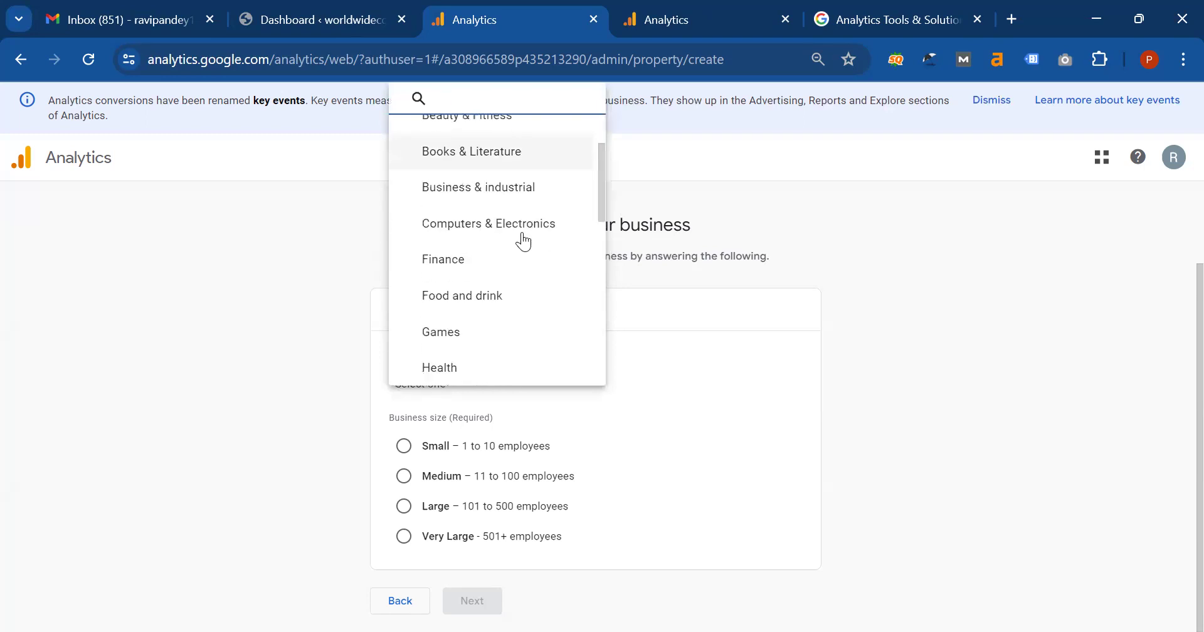
scroll(524, 240, "down", 3)
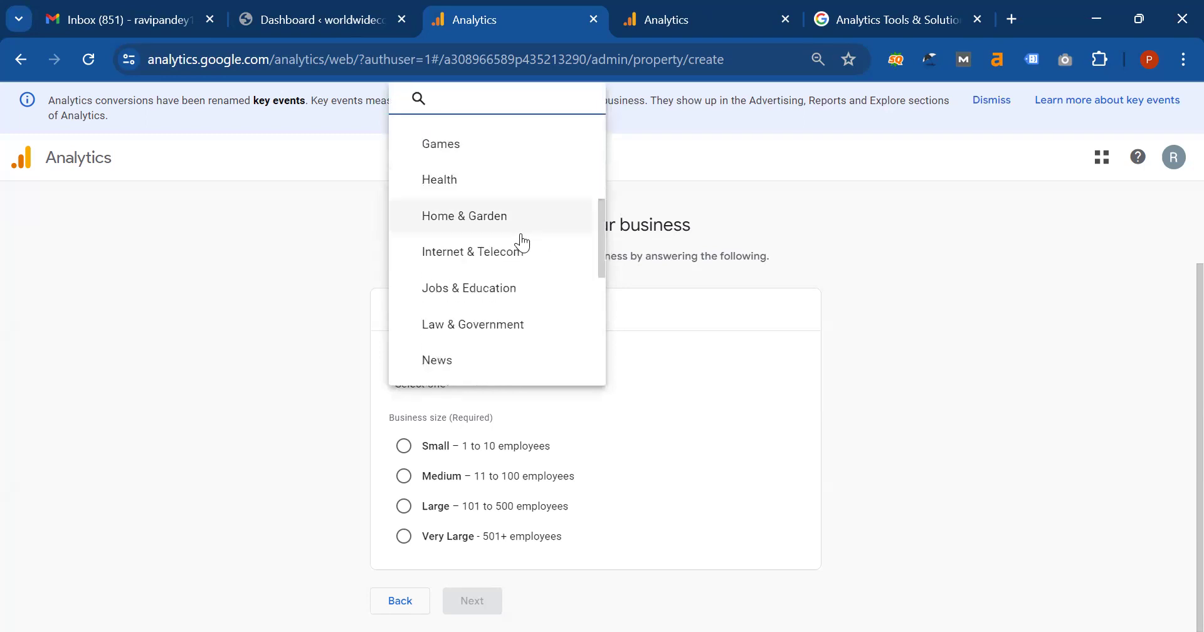
scroll(505, 317, "down", 3)
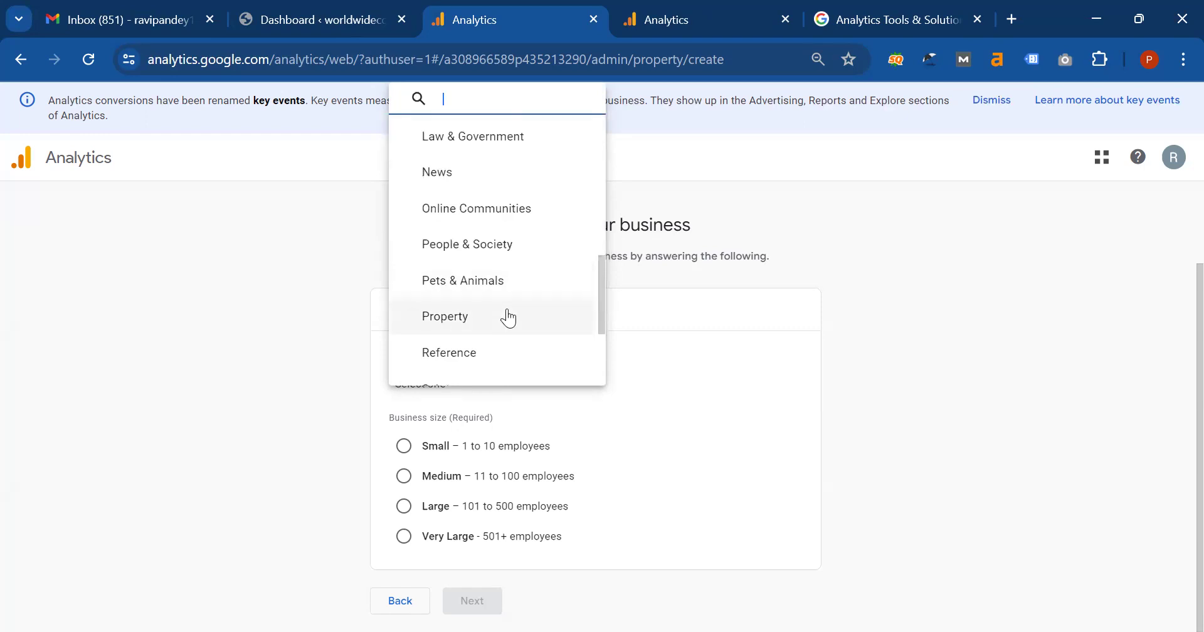
scroll(508, 318, "down", 2)
scroll(508, 318, "down", 1)
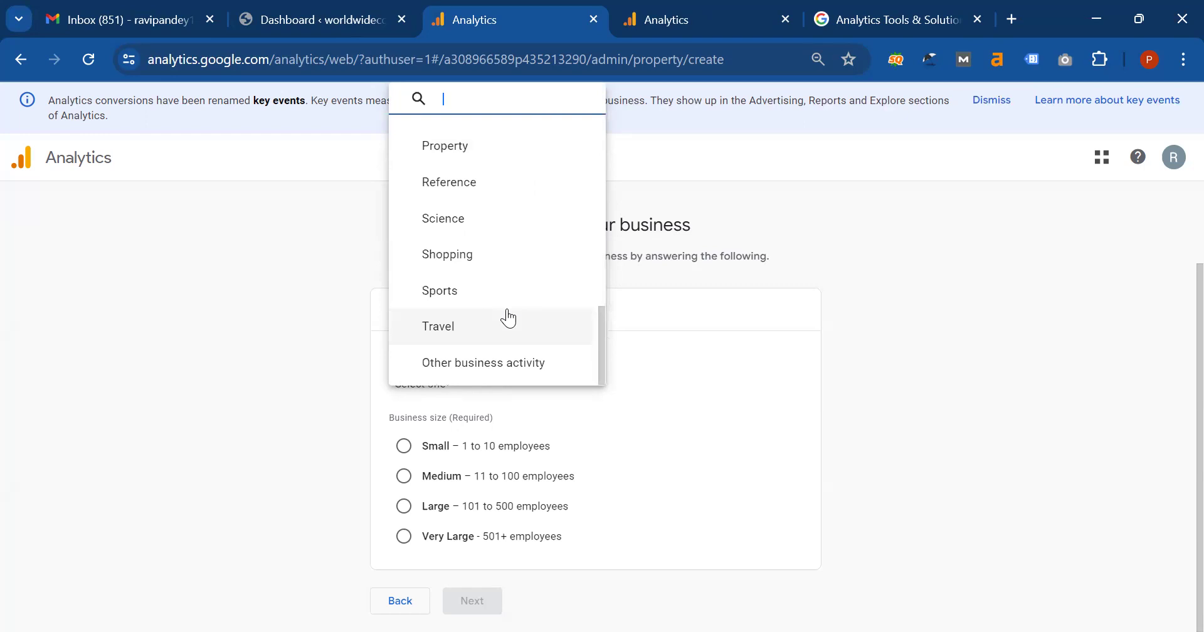
scroll(507, 318, "up", 2)
scroll(502, 312, "up", 2)
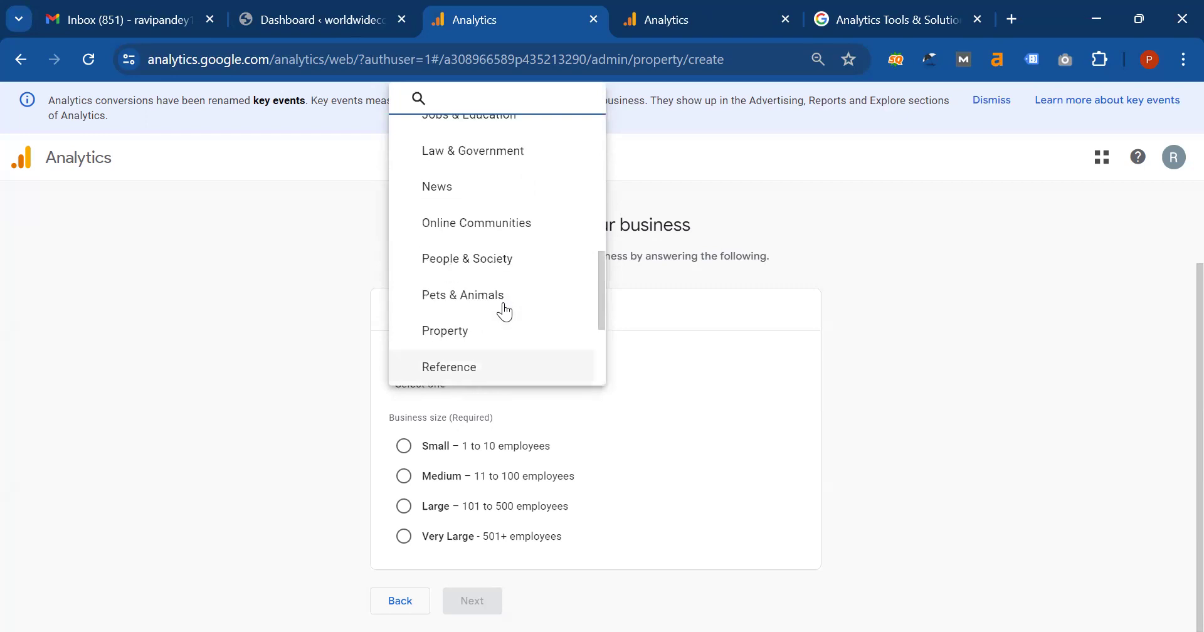
scroll(523, 320, "up", 2)
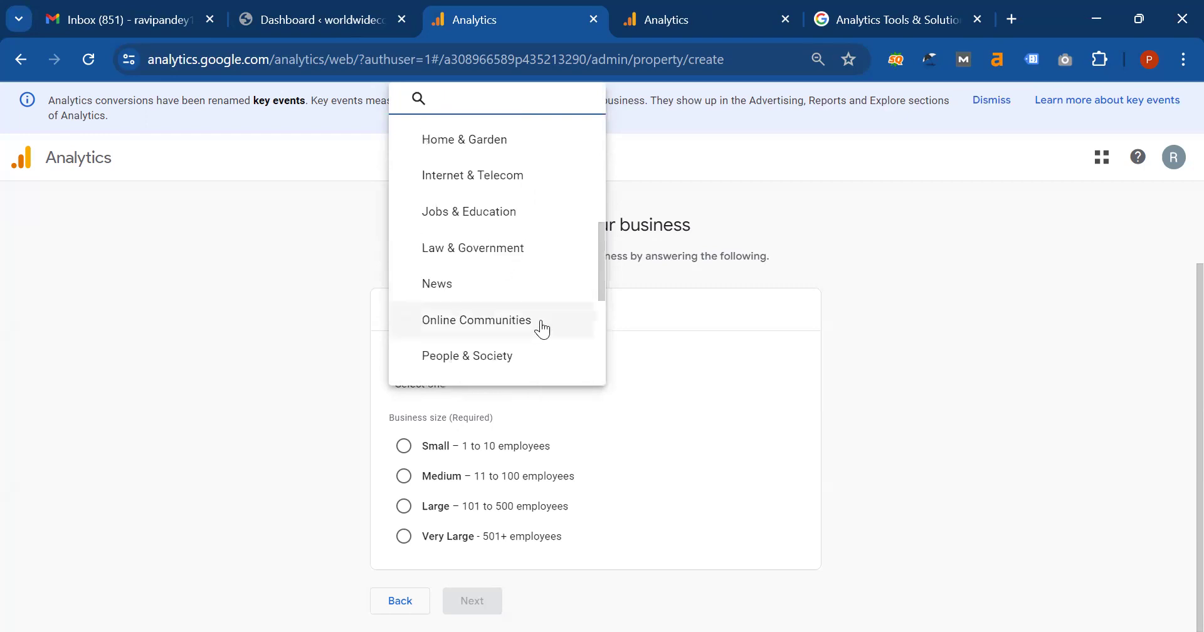
scroll(542, 326, "up", 4)
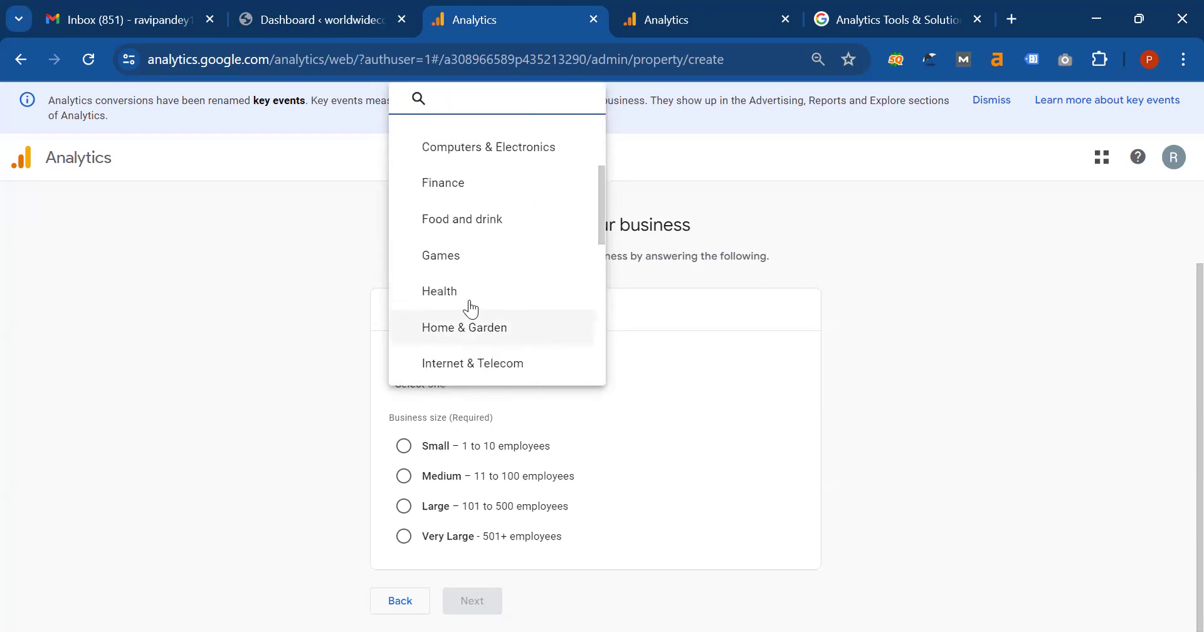
scroll(472, 302, "up", 2)
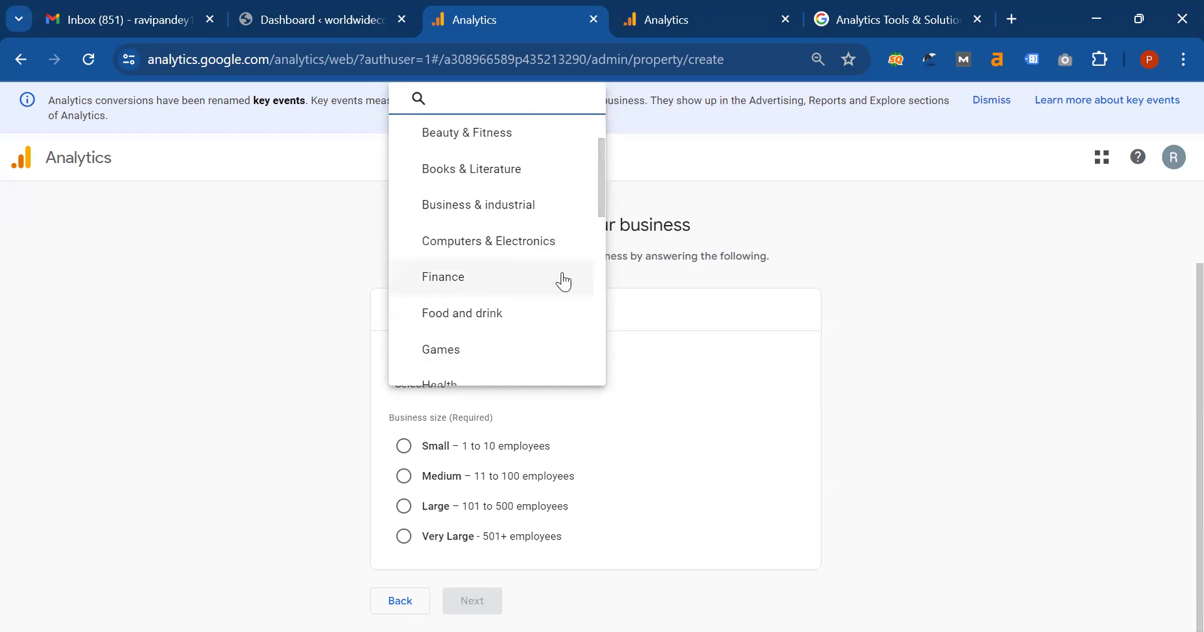
scroll(505, 301, "up", 2)
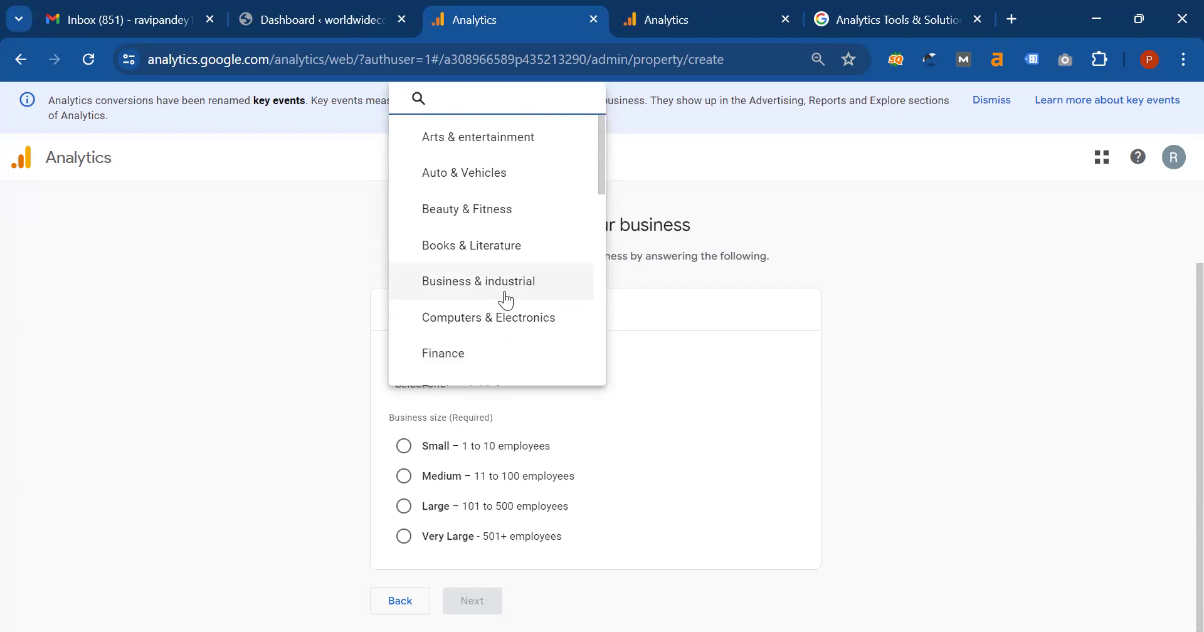
left_click(544, 283)
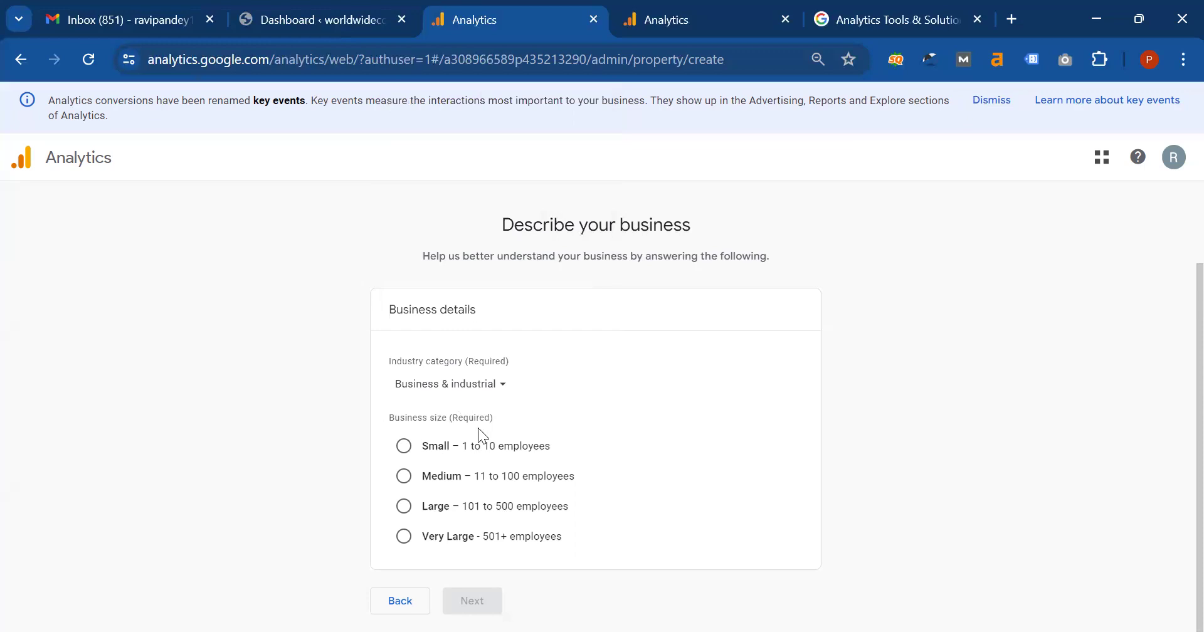
left_click(404, 446)
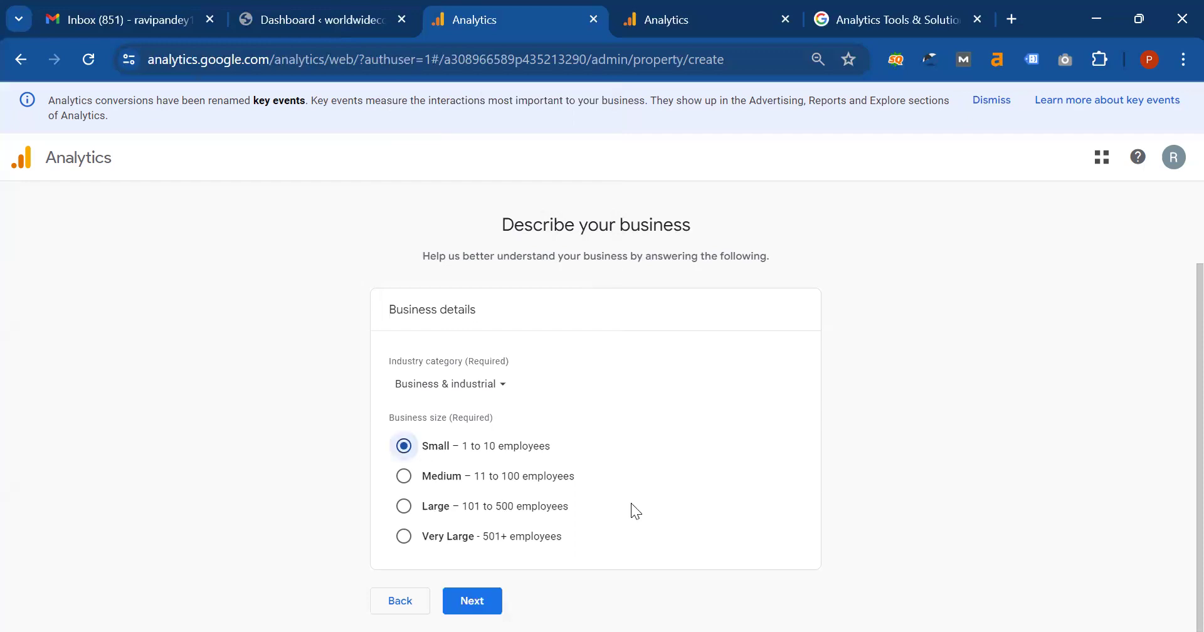
left_click(477, 601)
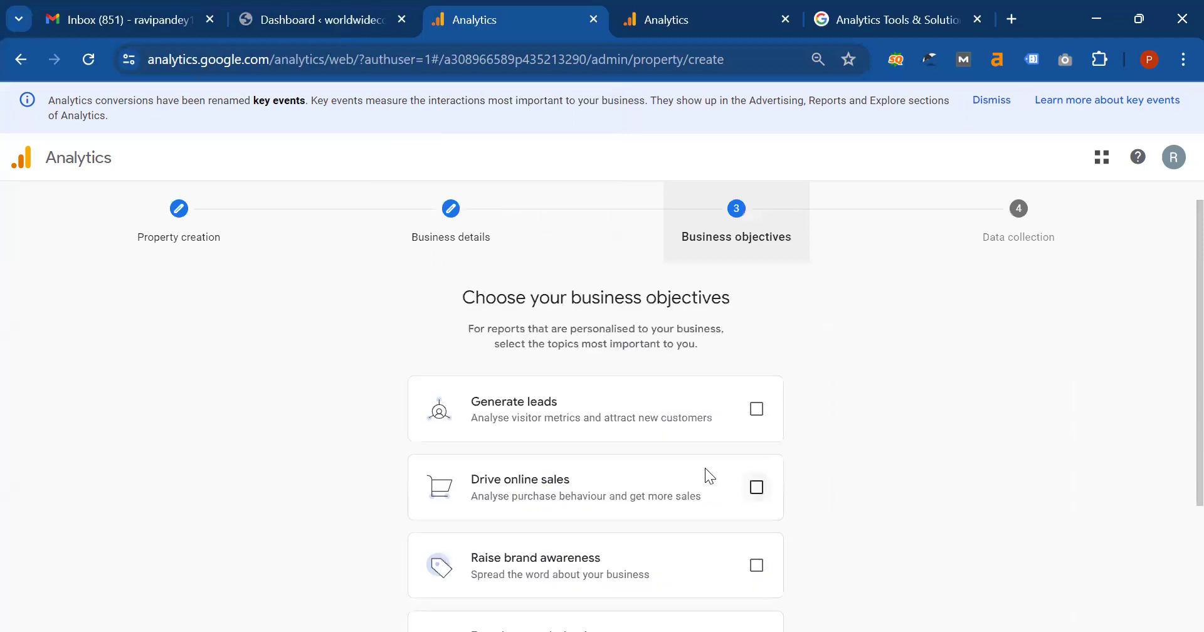
Choose Generate leads and Examine user behaviour as business objectives and try to create the property.
scroll(705, 468, "down", 1)
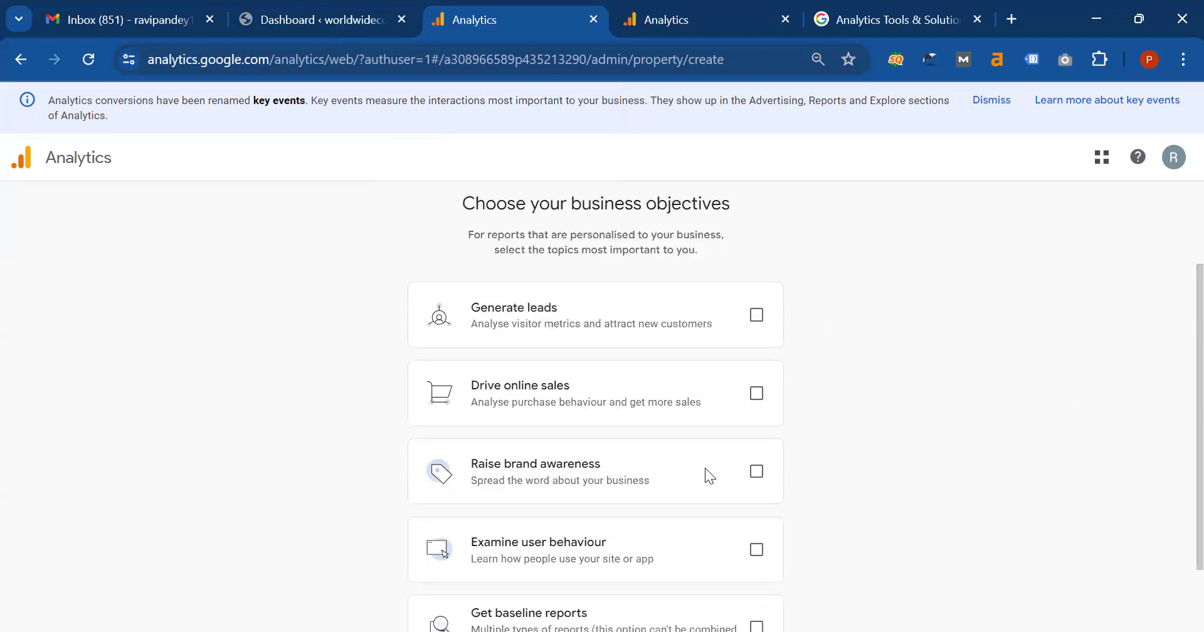
left_click(757, 316)
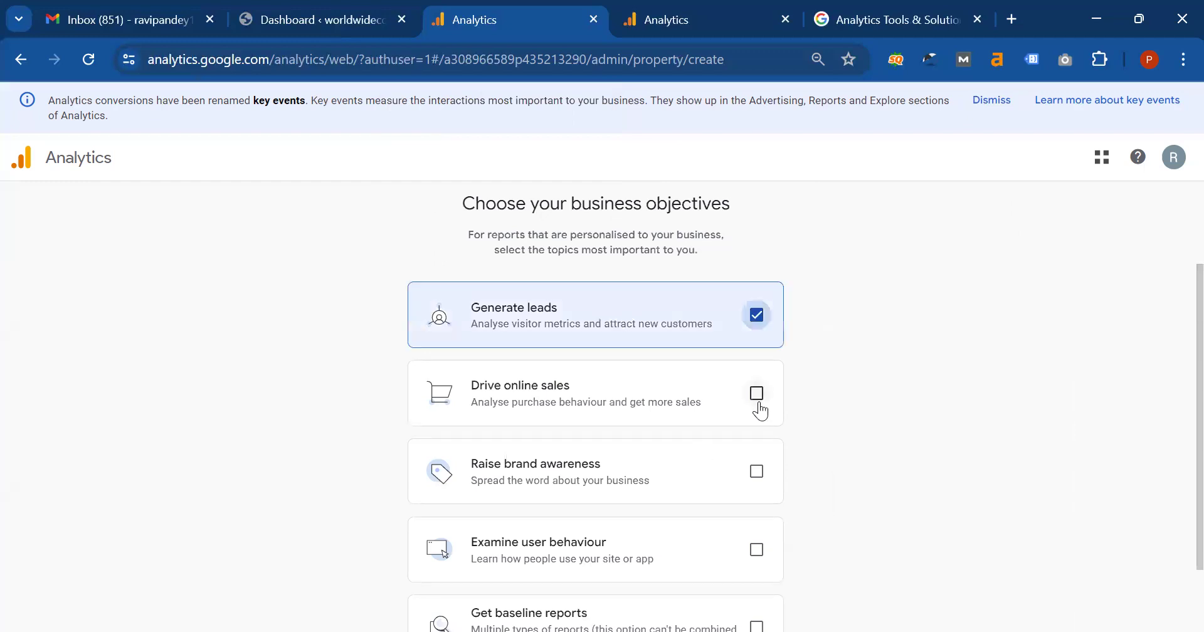
scroll(725, 444, "down", 1)
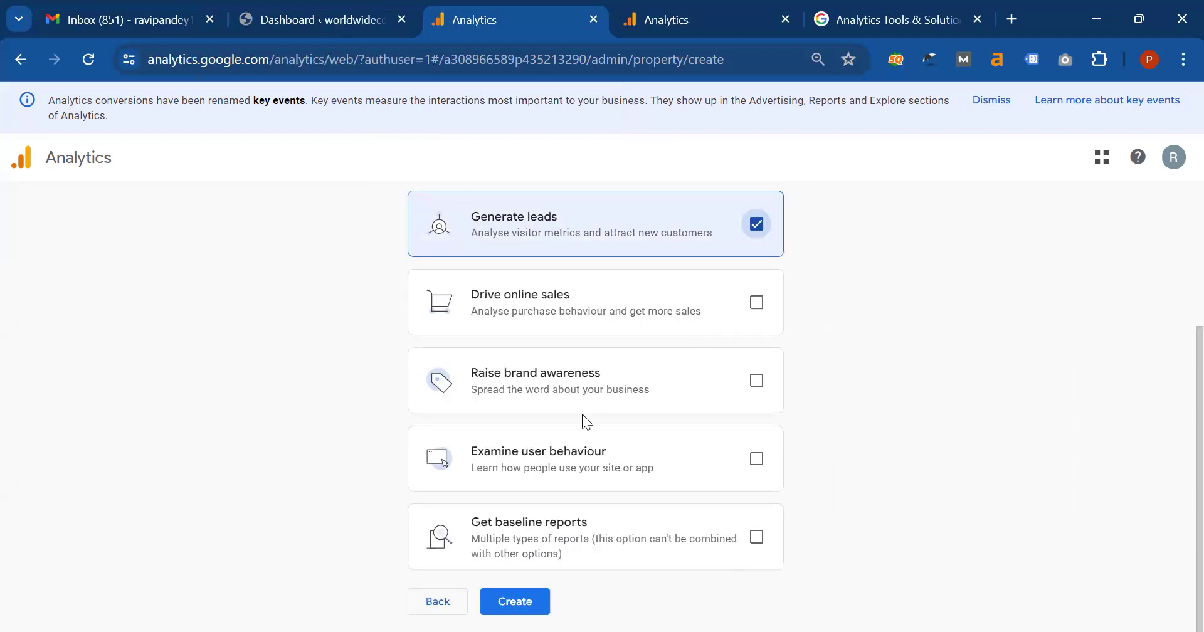
left_click(755, 462)
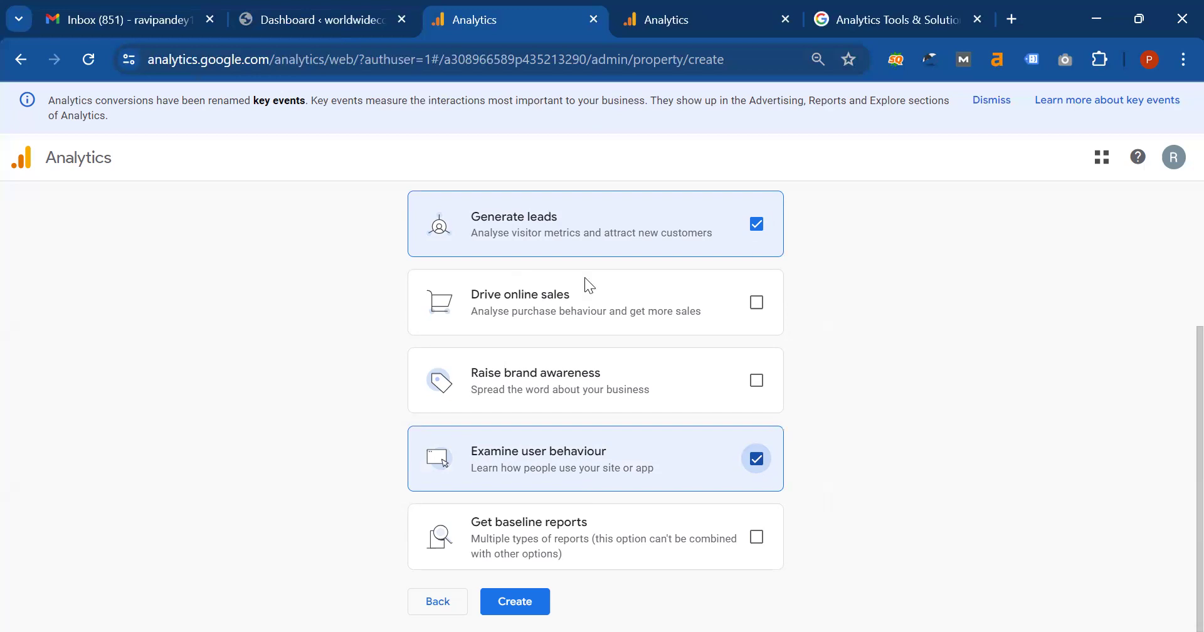
left_click(516, 601)
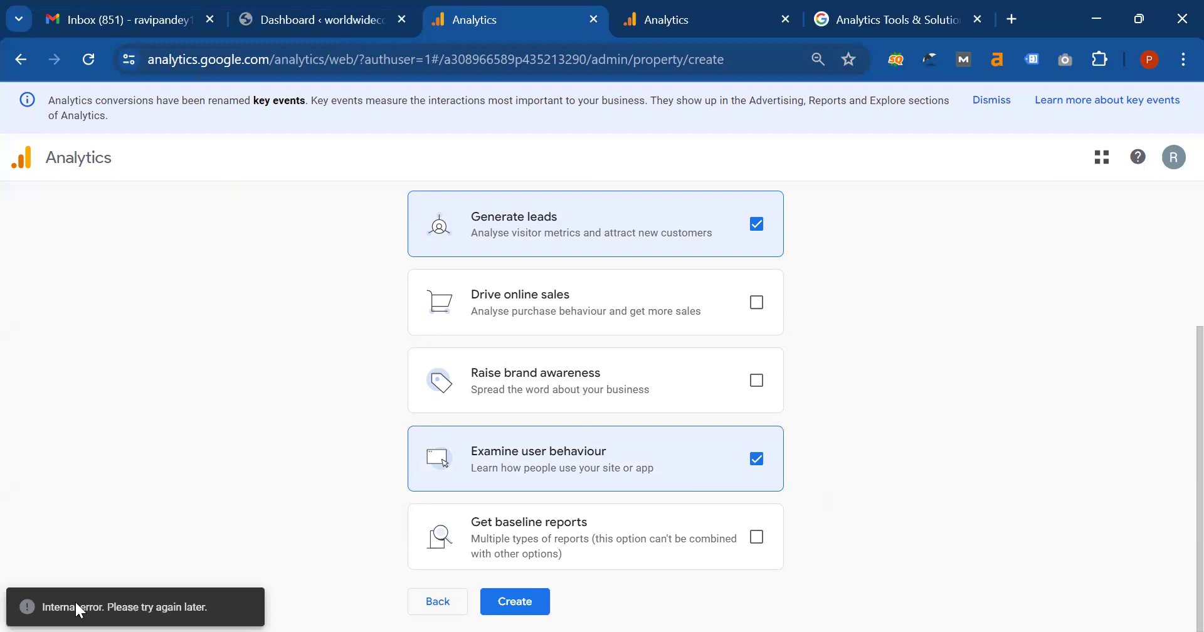
Retry creating the property with the same business objectives several times.
left_click(524, 603)
left_click(536, 601)
left_click(536, 600)
left_click(537, 601)
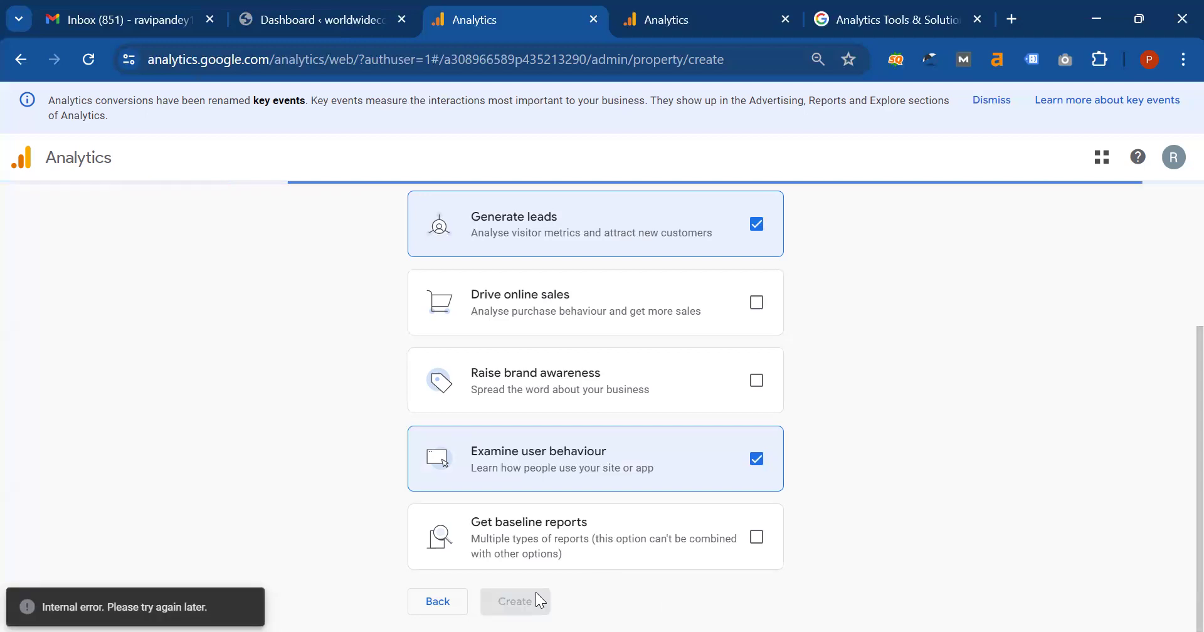
left_click(538, 602)
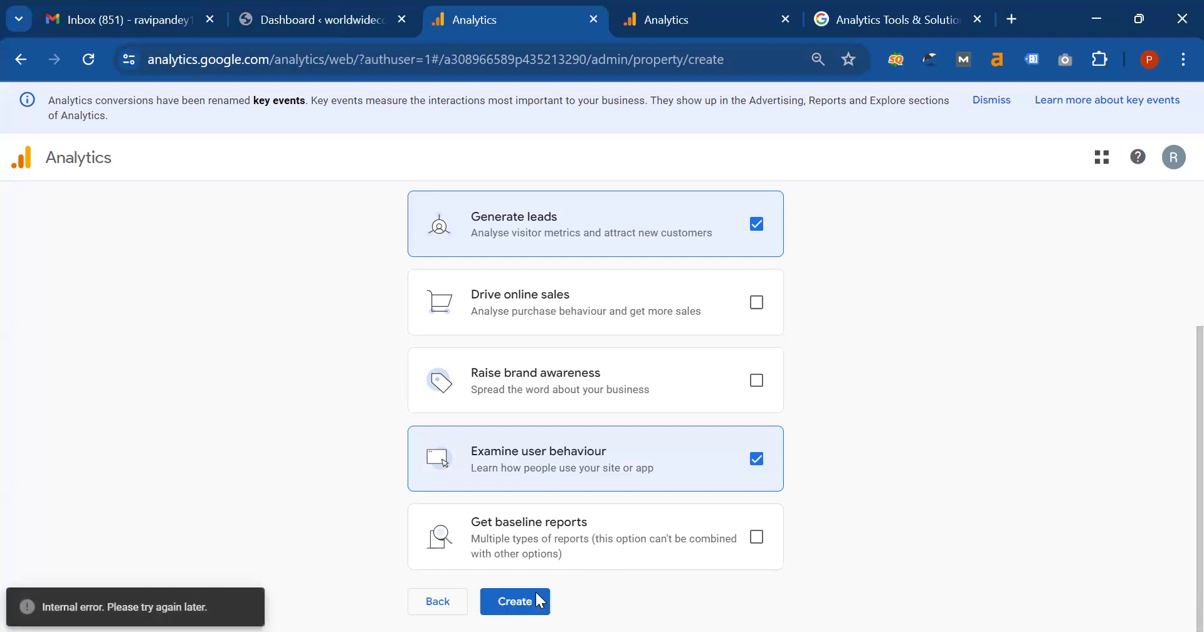
left_click(538, 602)
left_click(537, 602)
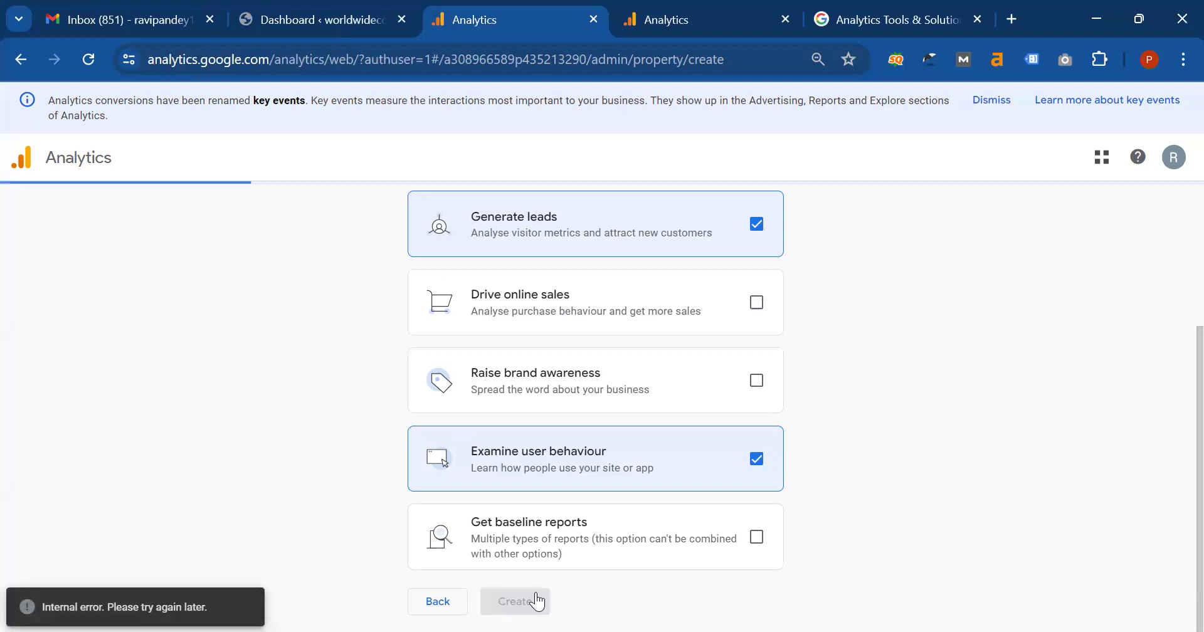
left_click(537, 602)
left_click(538, 602)
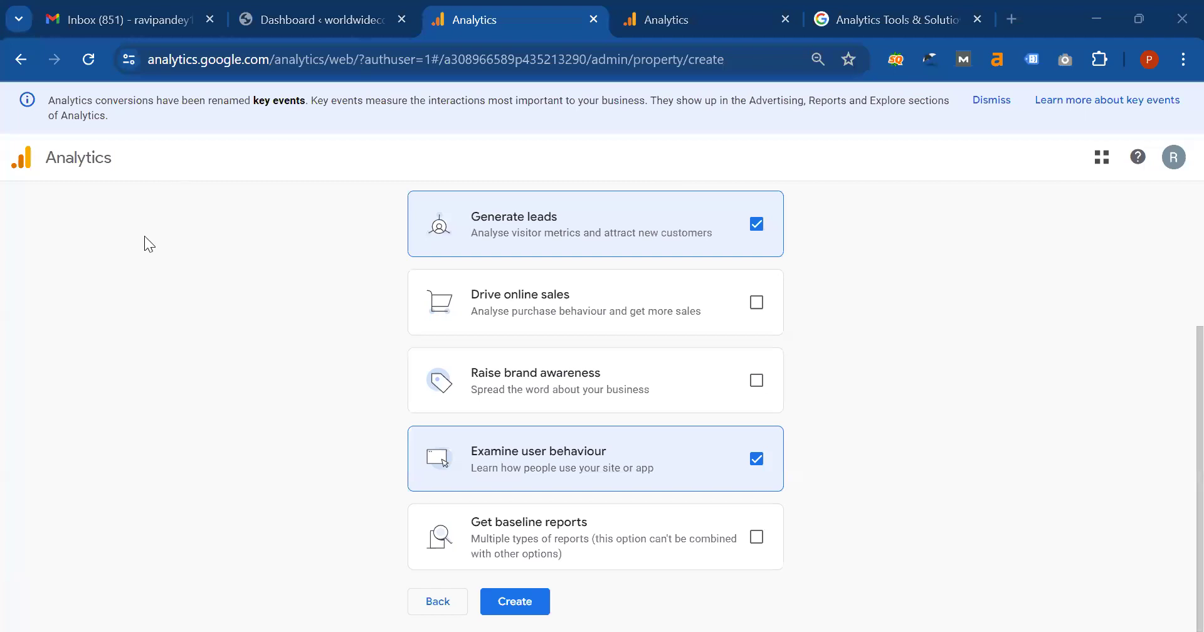
Reload the property creation page and name the property "World Wide Courier Cargo".
key("F5")
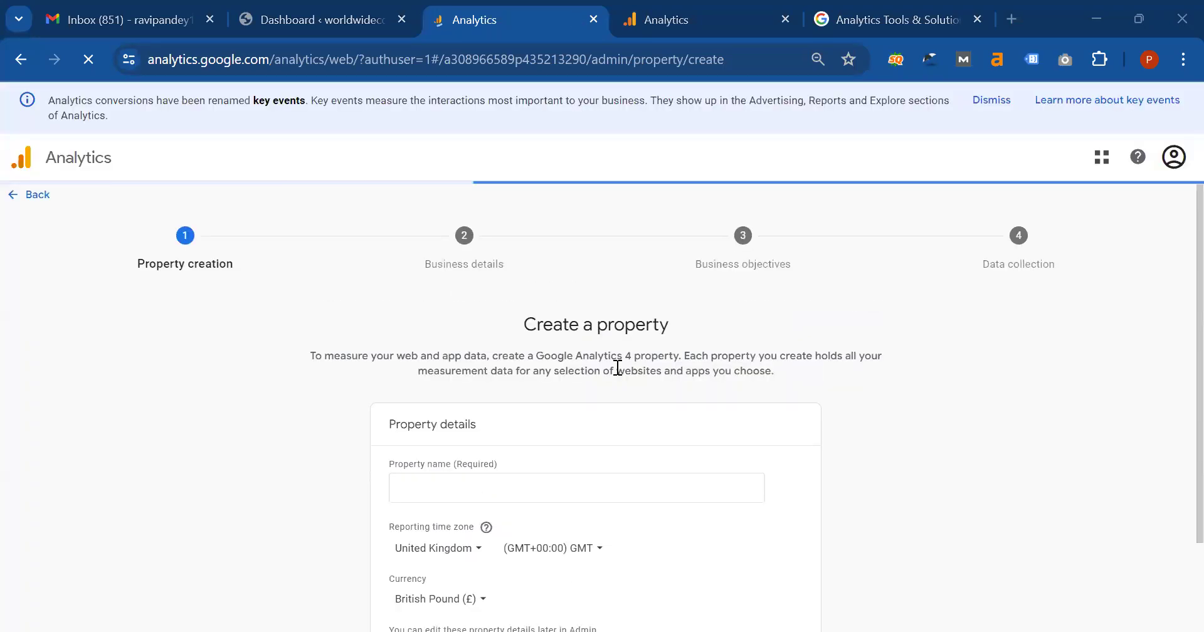
left_click(560, 378)
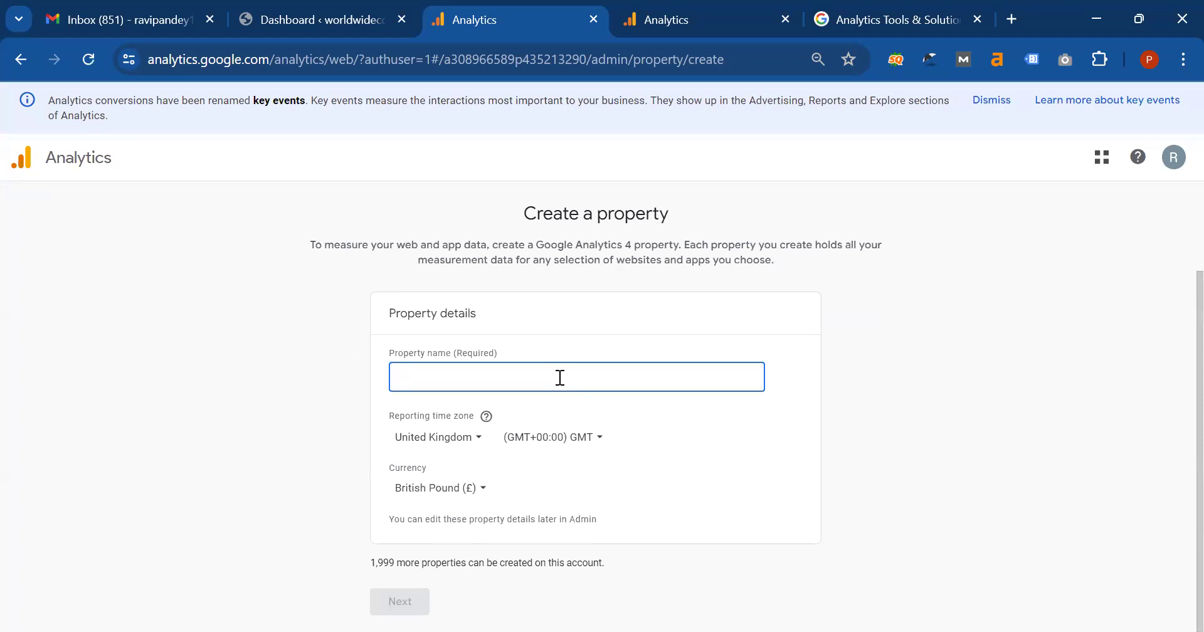
type("World Wide")
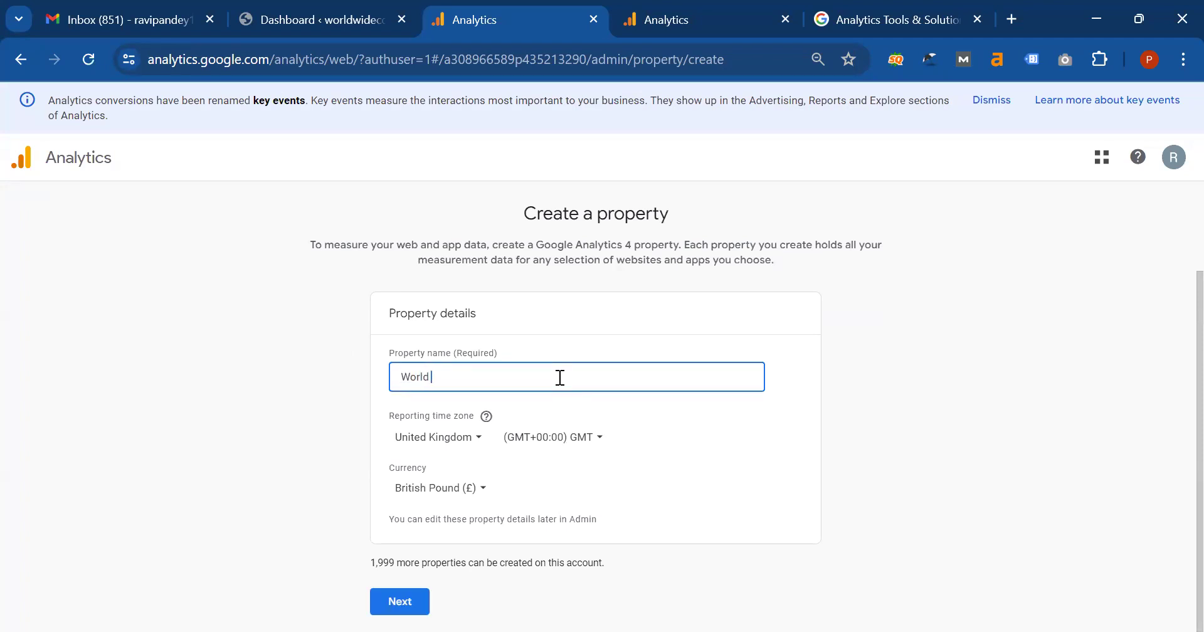
type(" Courier Cargo")
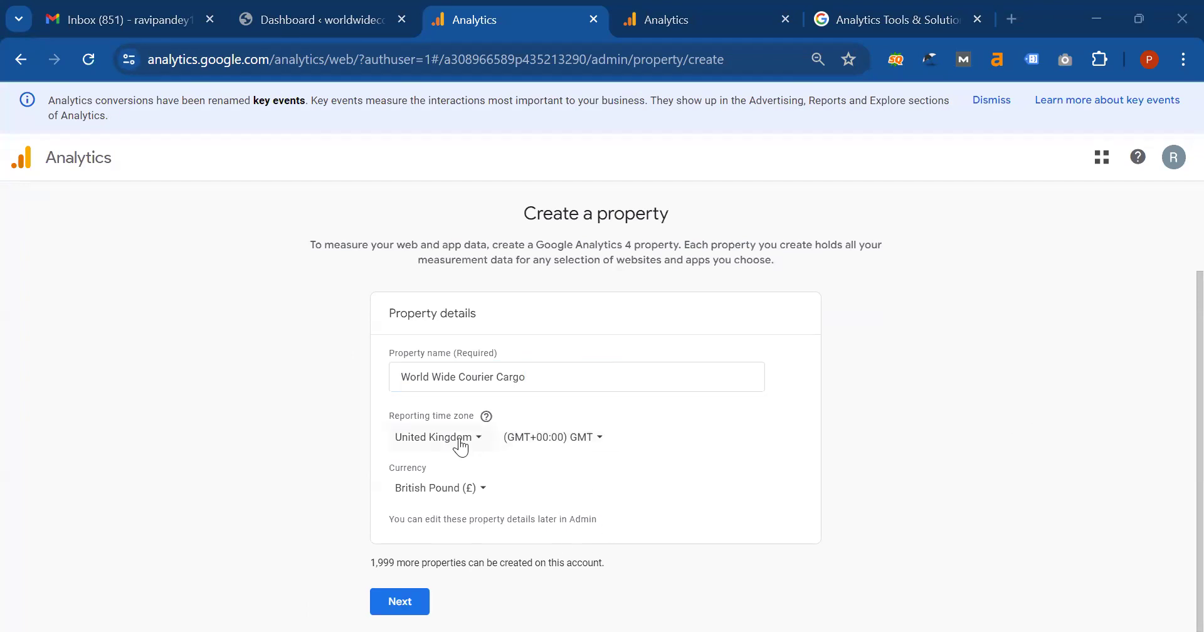
Set the reloaded form's reporting time zone country to India.
left_click(461, 445)
type("Indi")
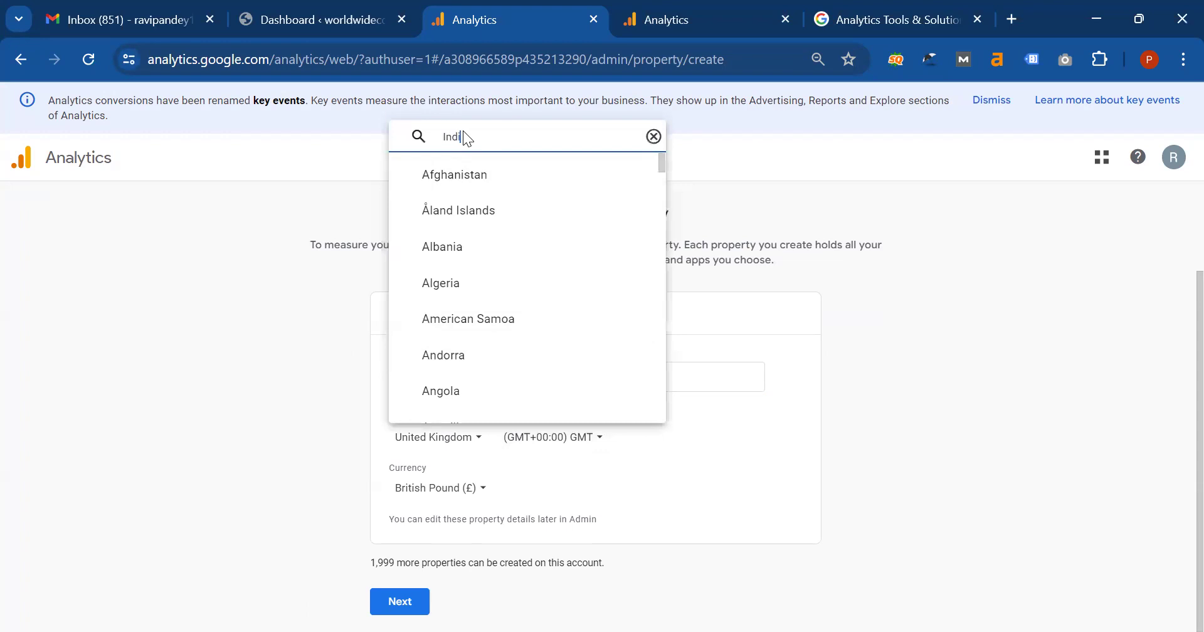
key("Escape")
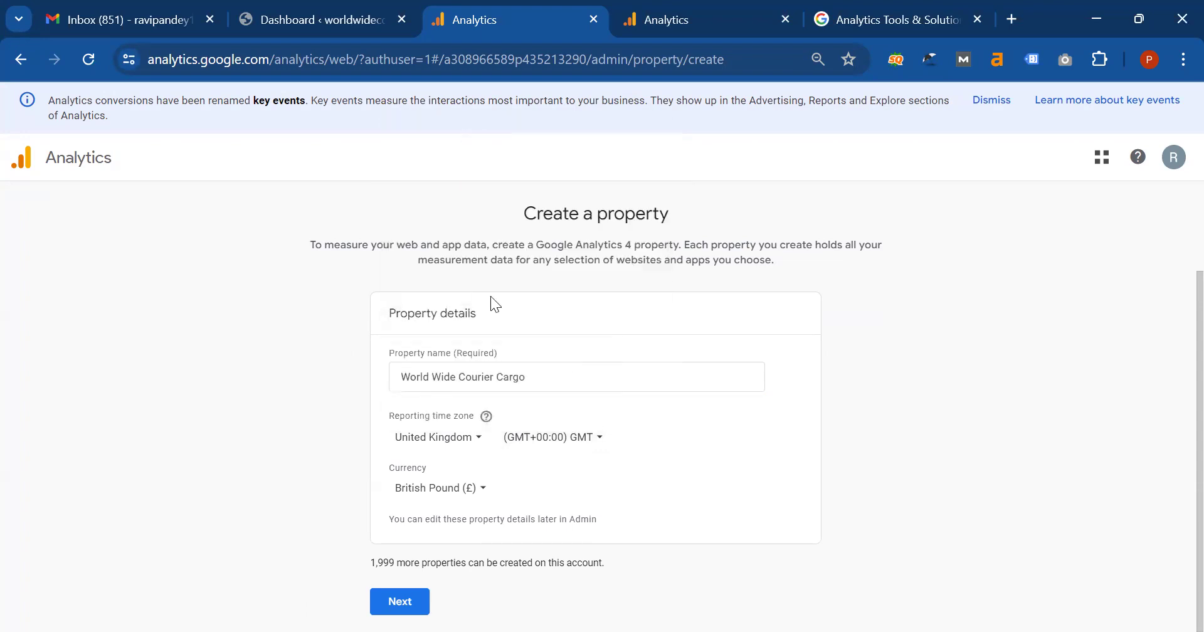
left_click(463, 434)
type("India")
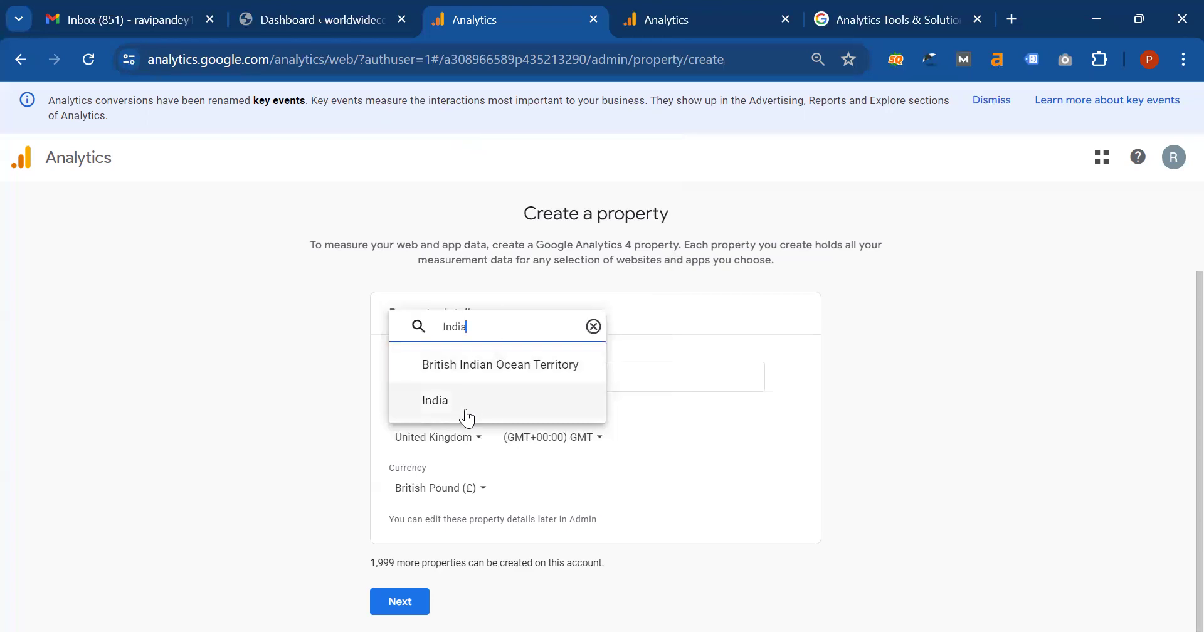
left_click(466, 417)
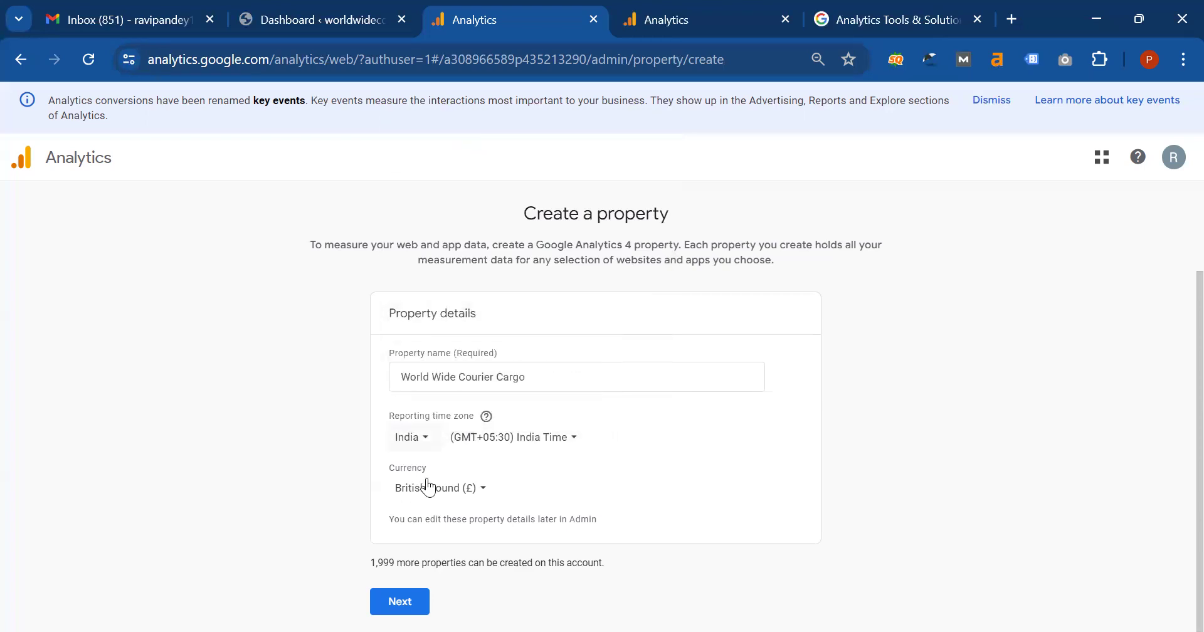
Set the currency to Indian Rupee (₹) and continue to the business details.
left_click(439, 488)
type("India")
left_click(504, 449)
left_click(408, 603)
Set the industry category to Business & industrial.
scroll(483, 471, "down", 2)
left_click(421, 384)
left_click(459, 283)
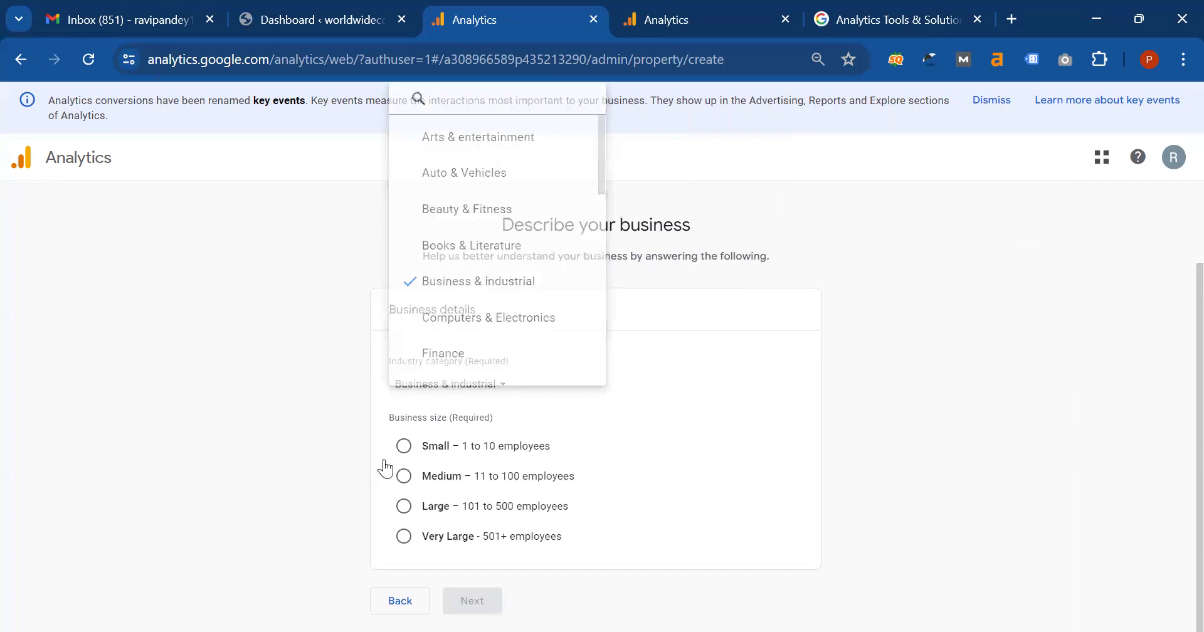
Set the business size to Small – 1 to 10 employees and submit the business objectives with Generate leads included.
left_click(404, 445)
left_click(470, 602)
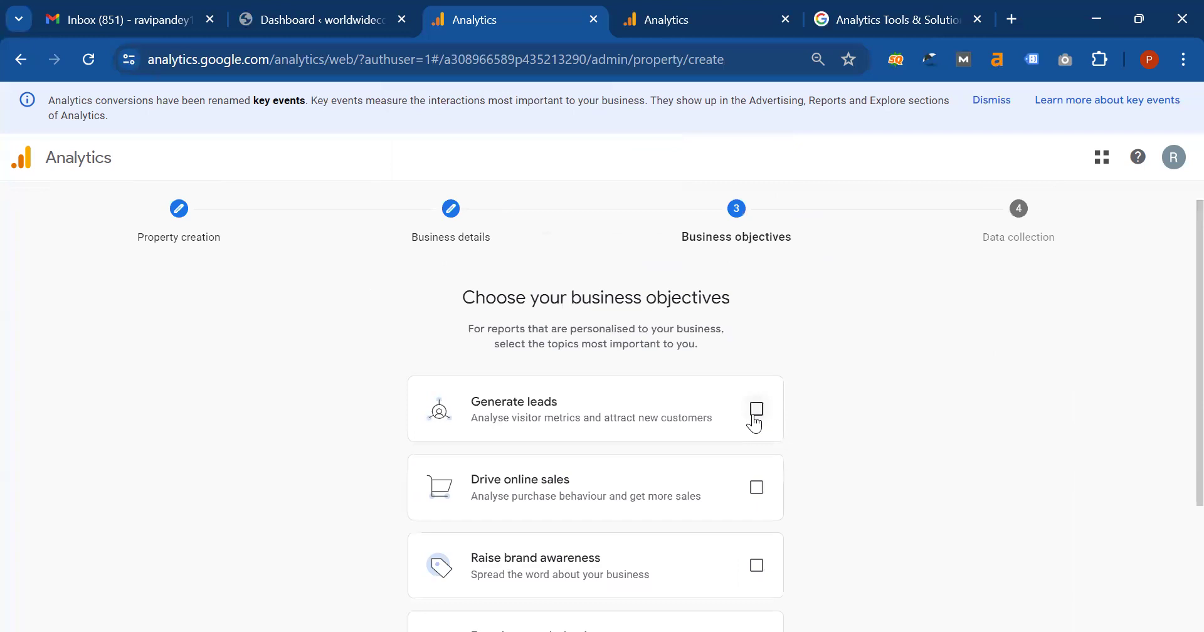
left_click(757, 411)
scroll(755, 467, "down", 3)
left_click(756, 459)
left_click(511, 599)
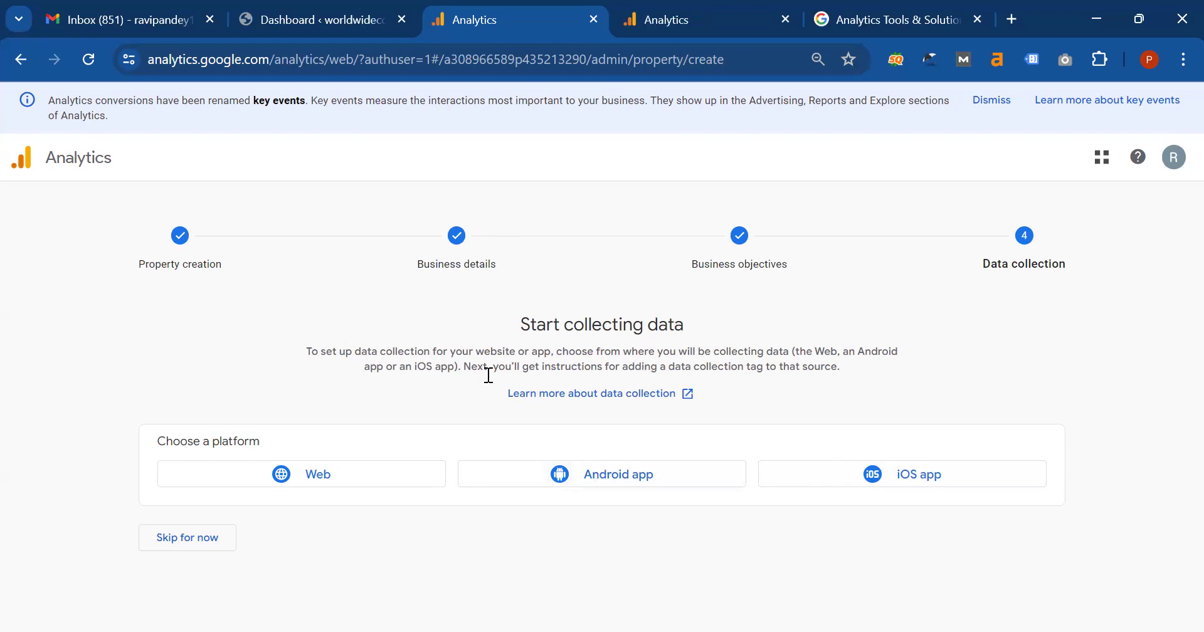
left_click(408, 483)
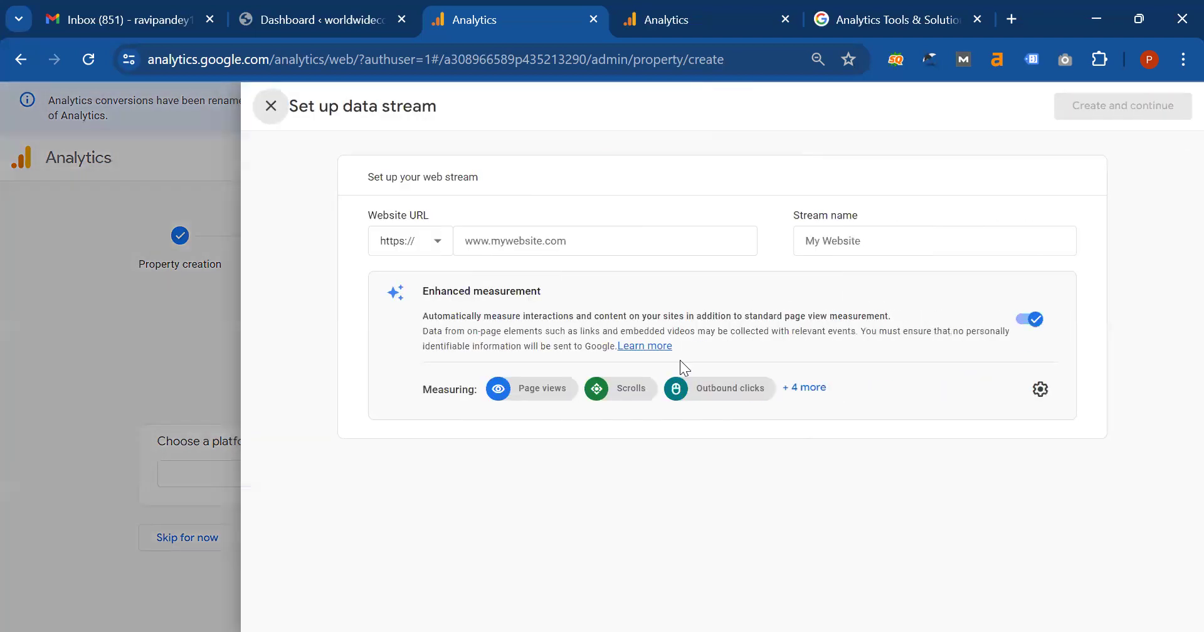
left_click(556, 240)
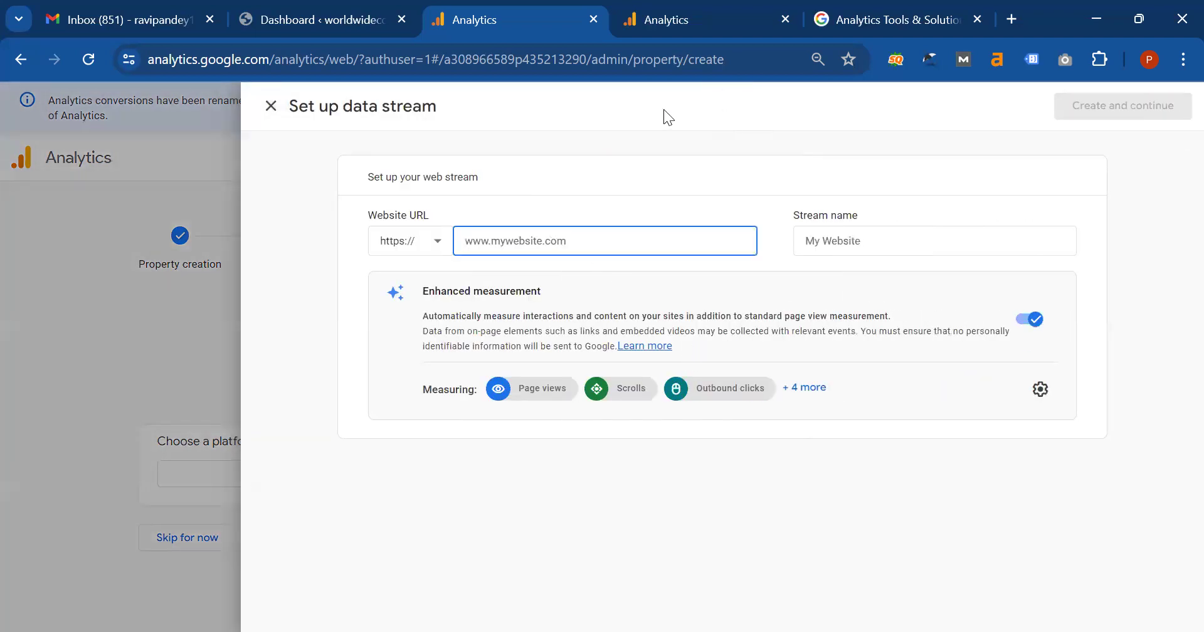
type("www.worldwidecouriercargo.com")
key("Tab")
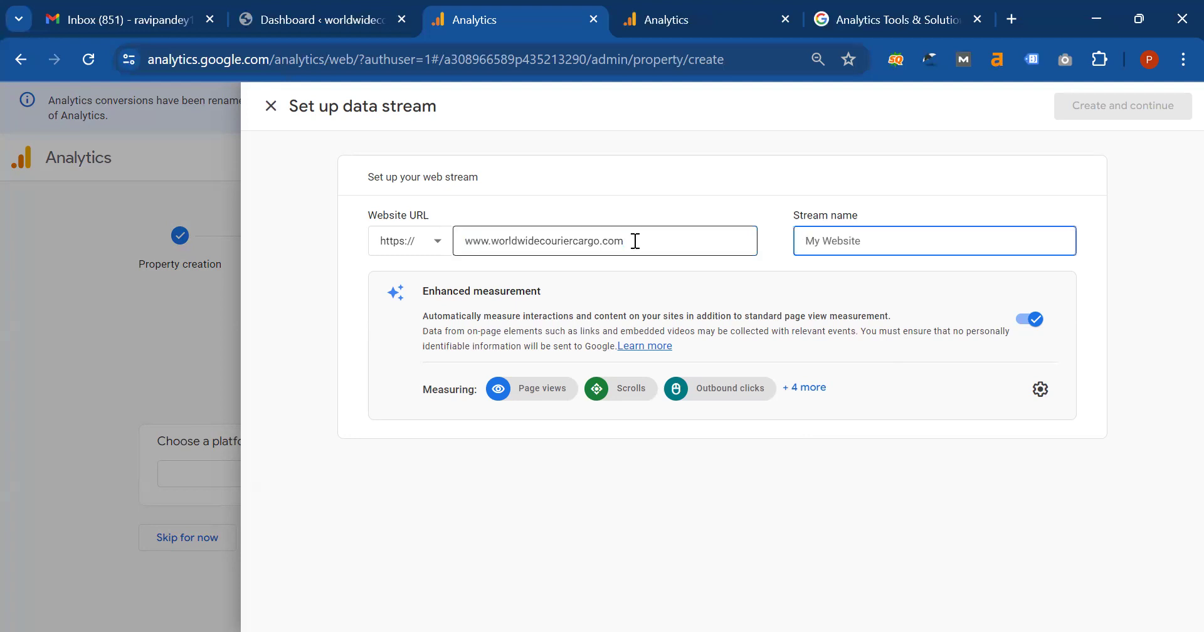
type("World")
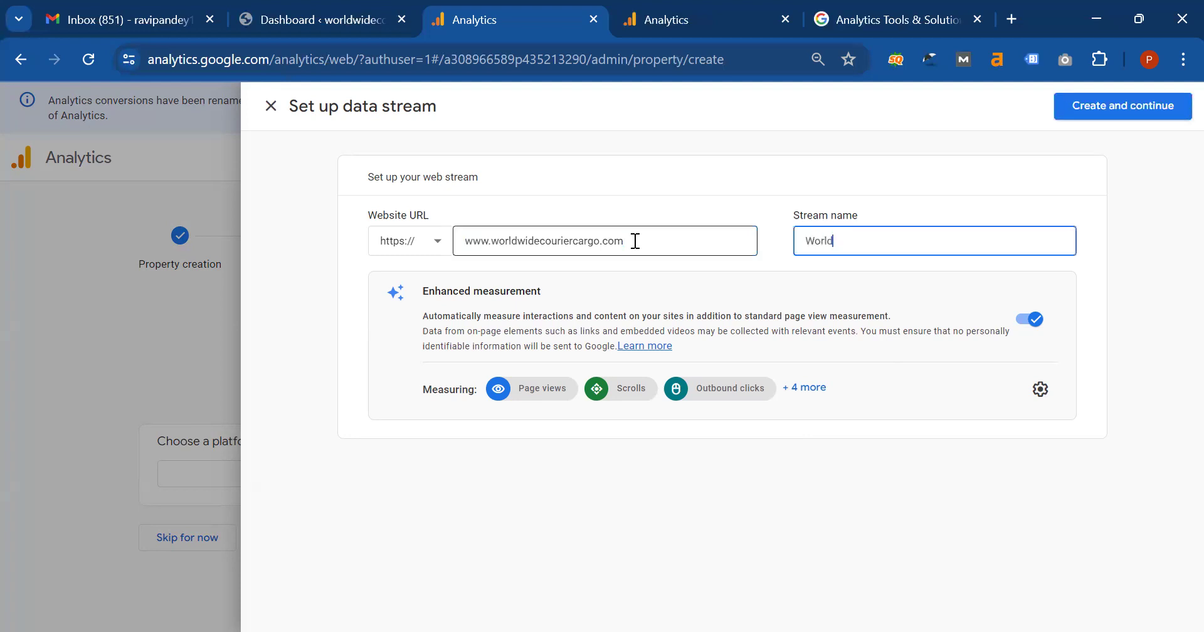
type(" Wide Courier Cargo")
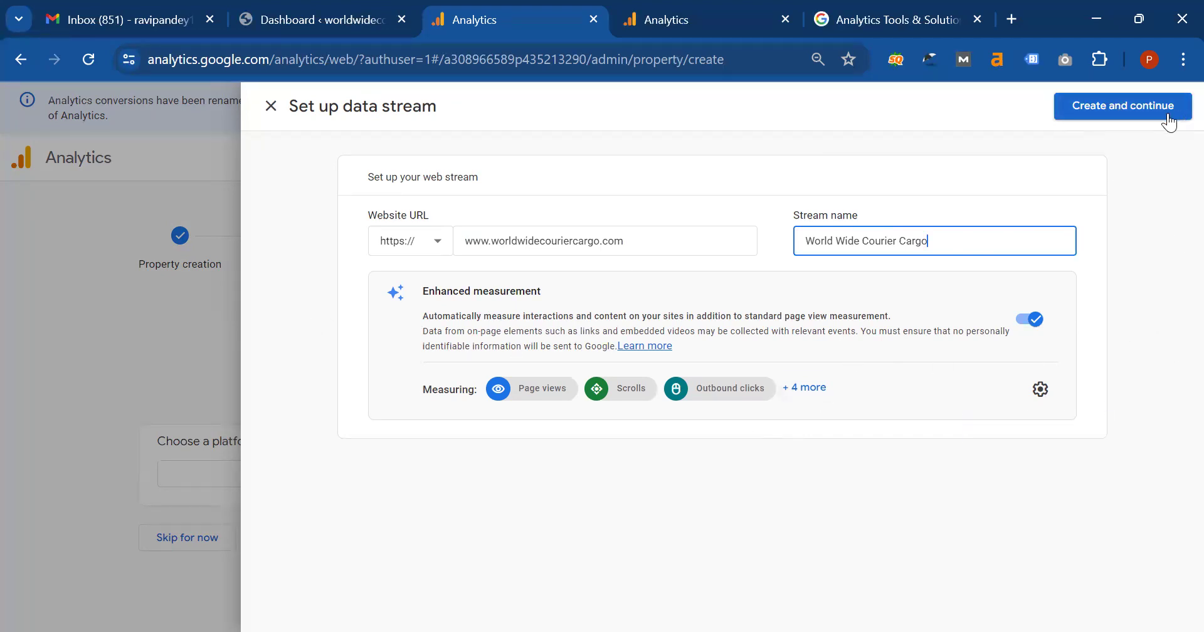
left_click(1146, 114)
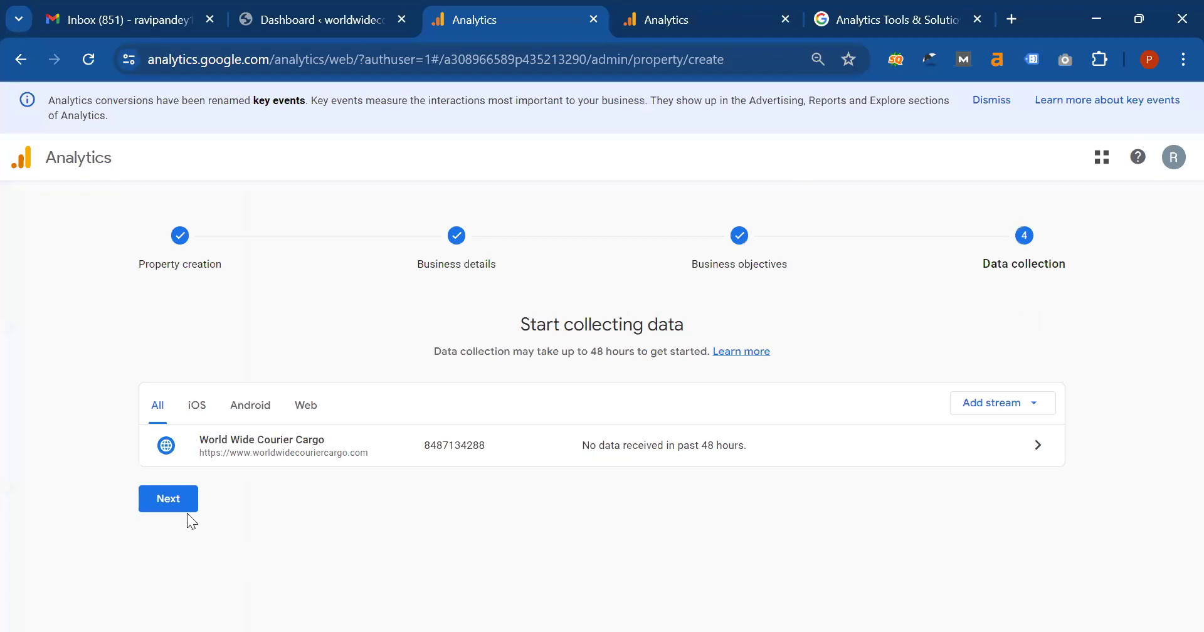
Continue to the Google tag setup for the new stream and copy the manual installation code.
left_click(180, 502)
left_click(178, 503)
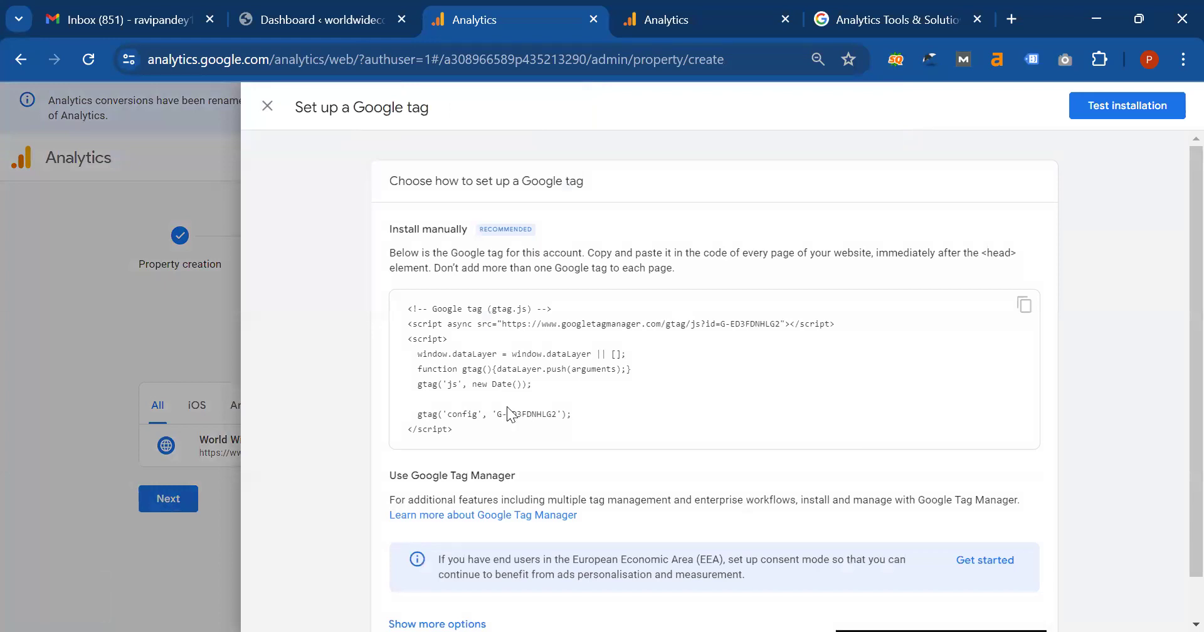
scroll(508, 409, "down", 1)
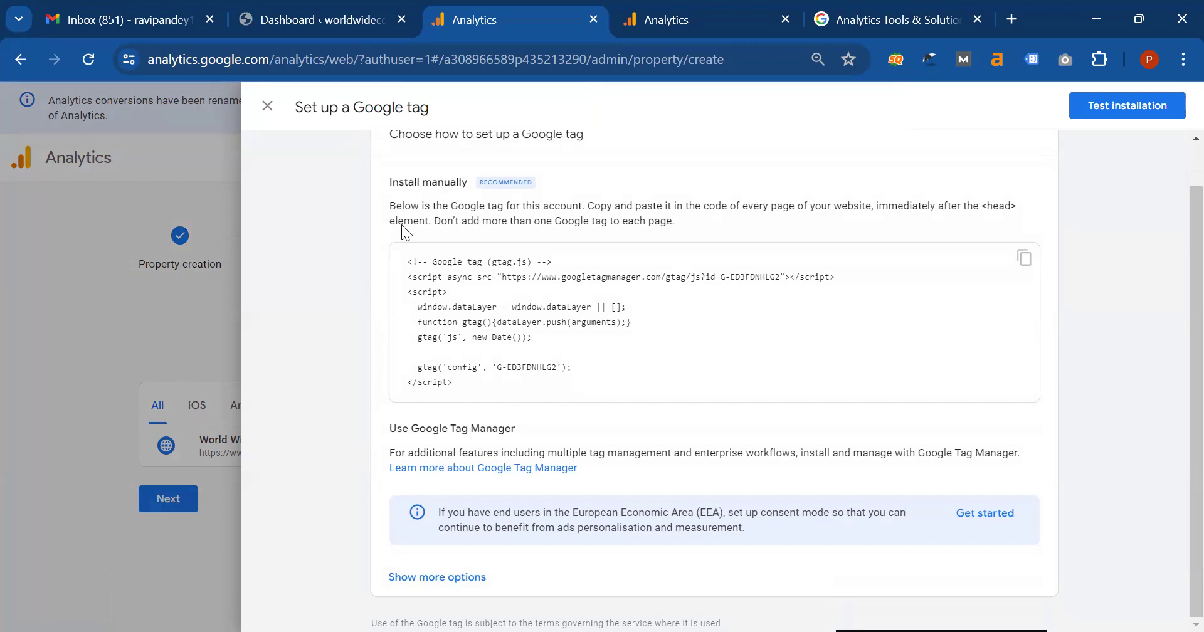
left_click_drag(389, 201, 701, 230)
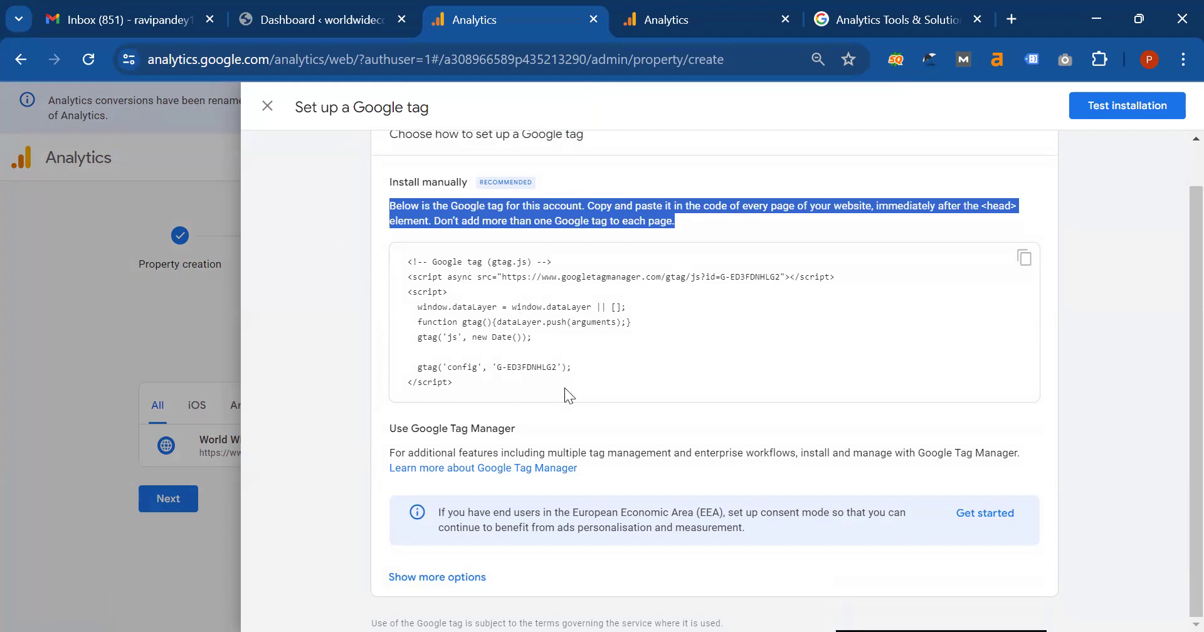
left_click(462, 384)
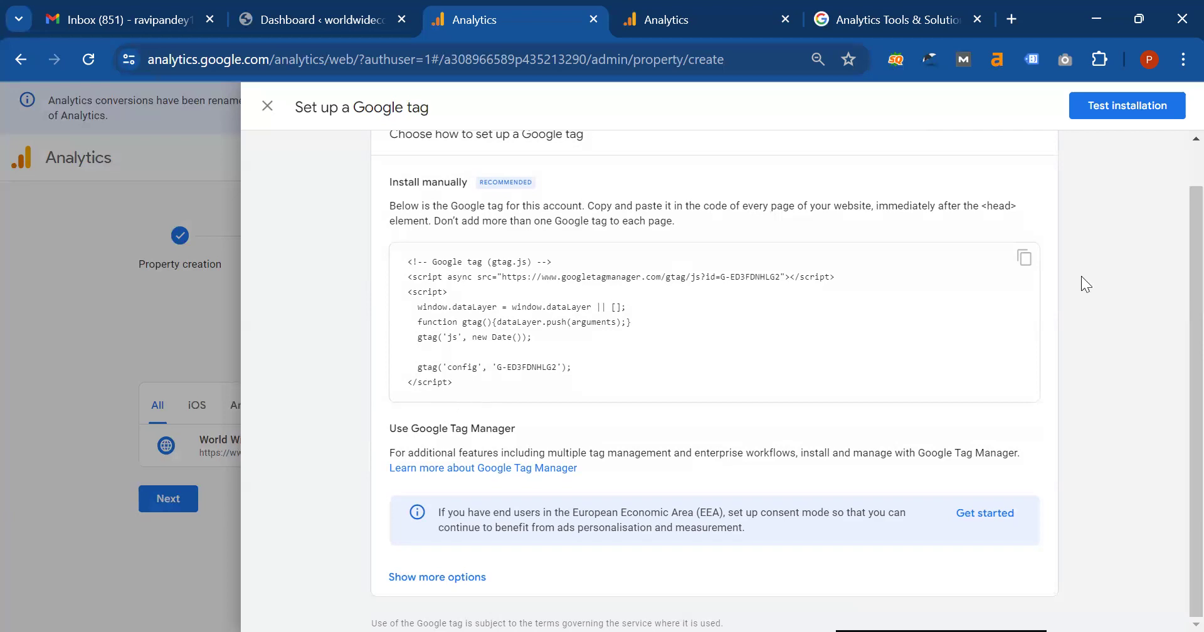
left_click(1026, 262)
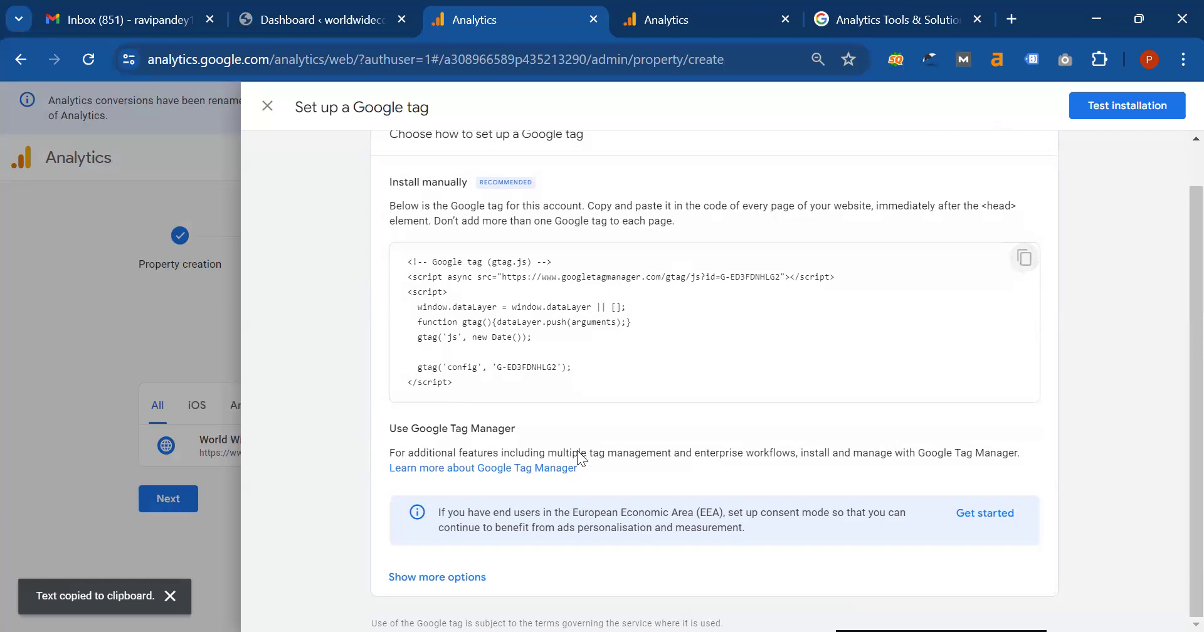
Switch to the WordPress dashboard and open the page for adding a new plugin.
left_click(319, 13)
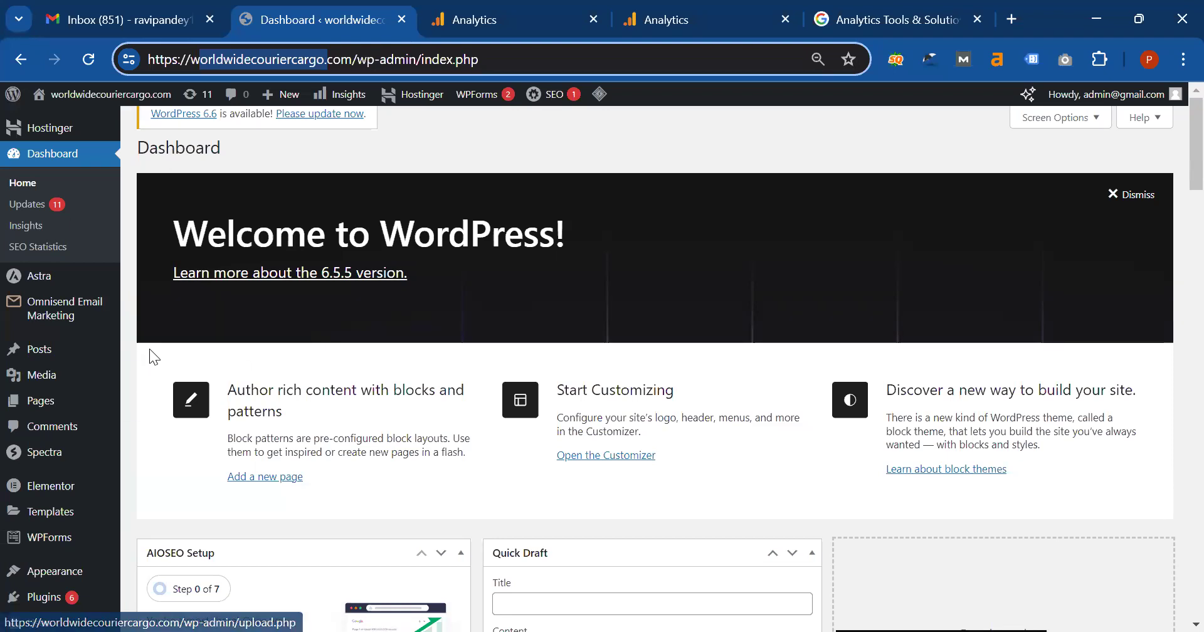
scroll(117, 389, "down", 1)
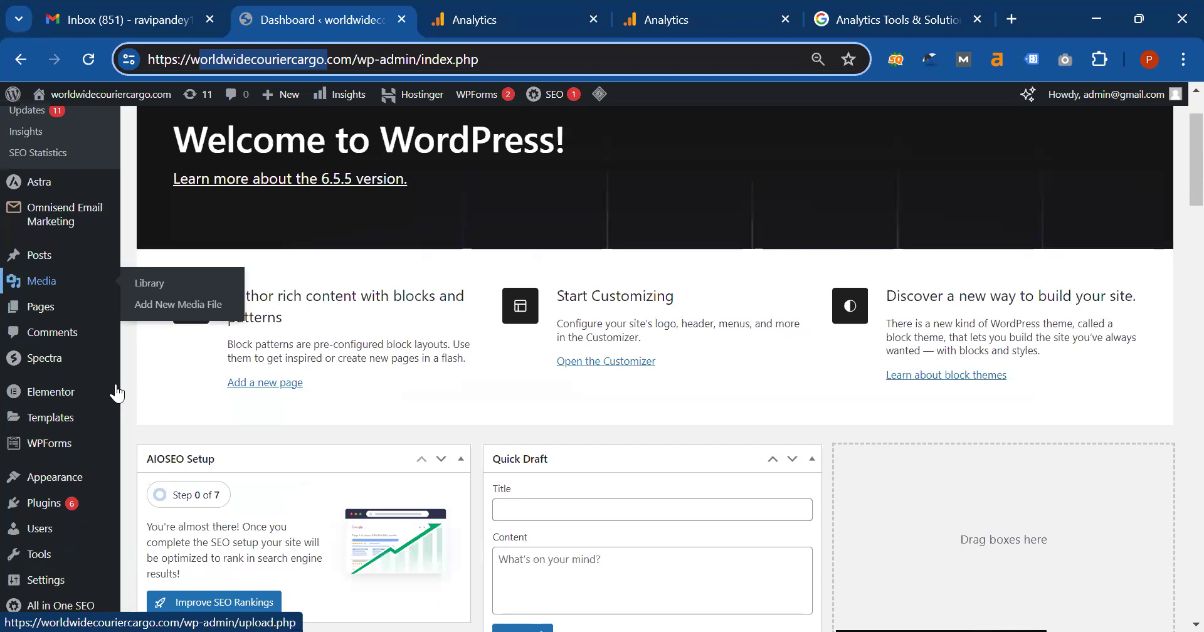
mouse_move(112, 389)
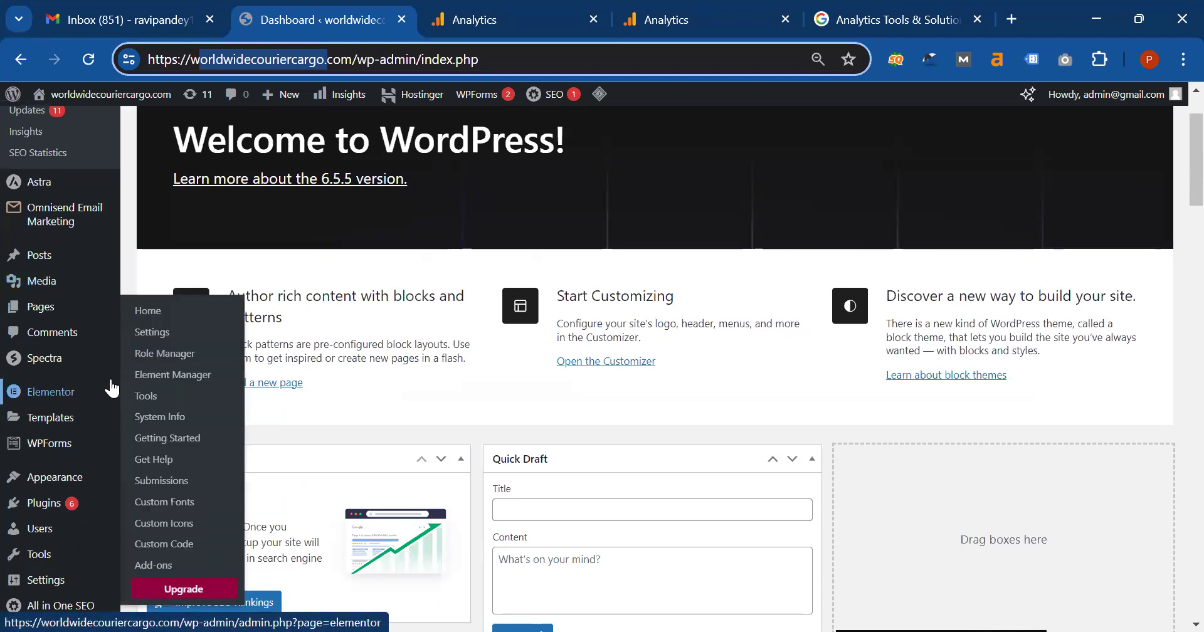
scroll(111, 389, "down", 3)
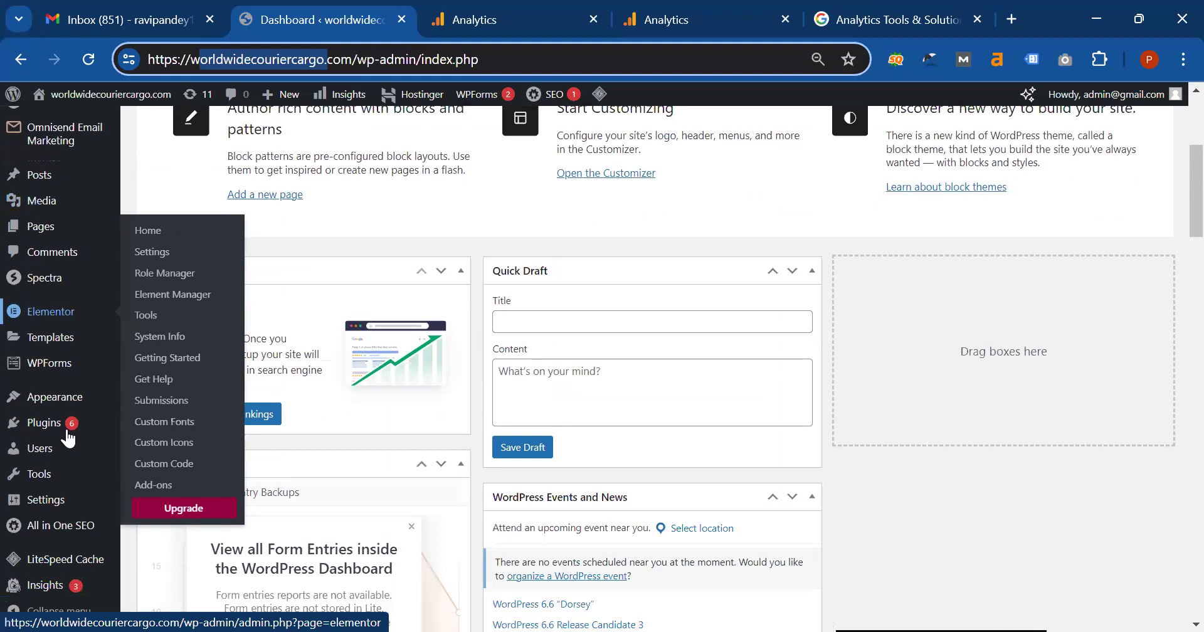
mouse_move(45, 425)
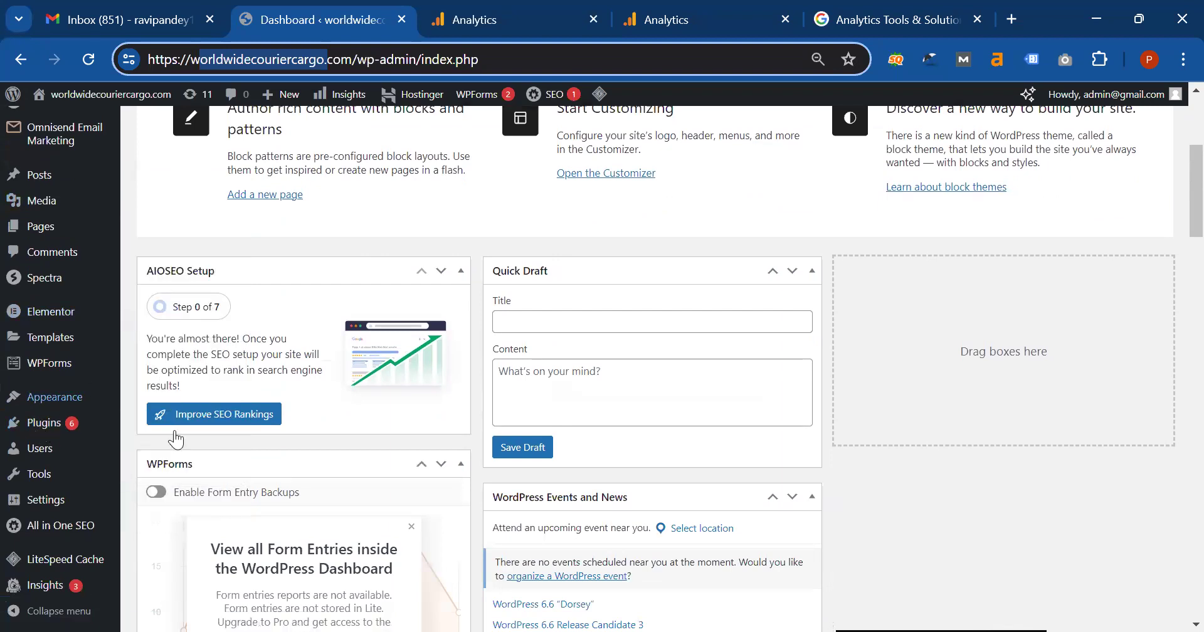
left_click(174, 450)
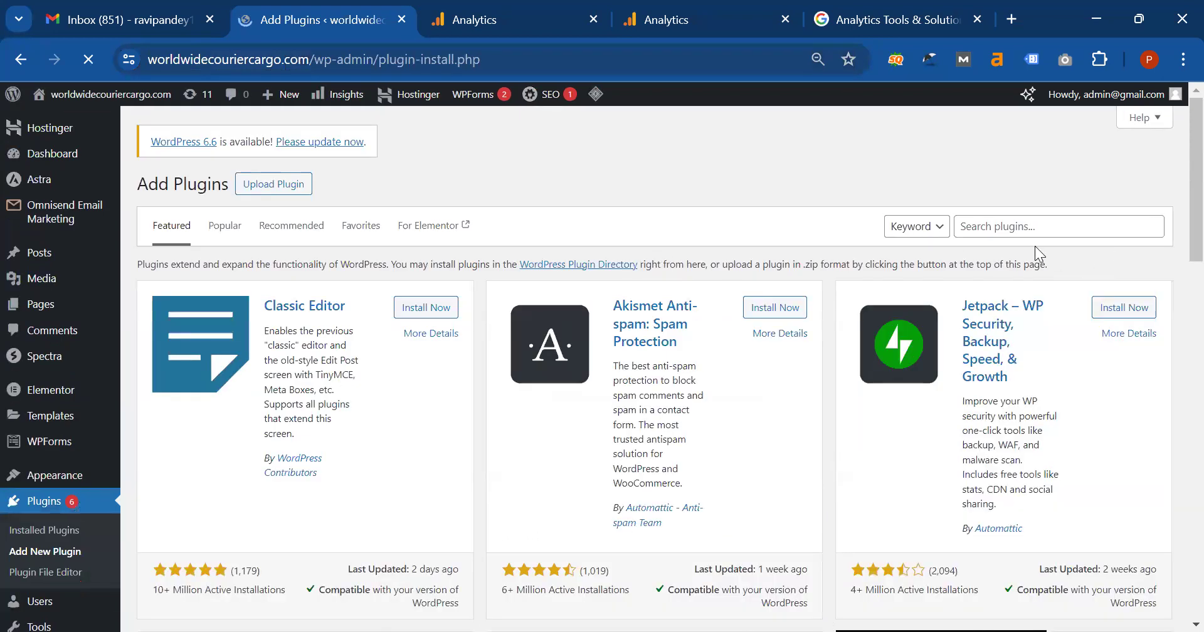
Search for "header footer code manager", and install and activate the Header Footer Code Manager plugin.
left_click(1041, 232)
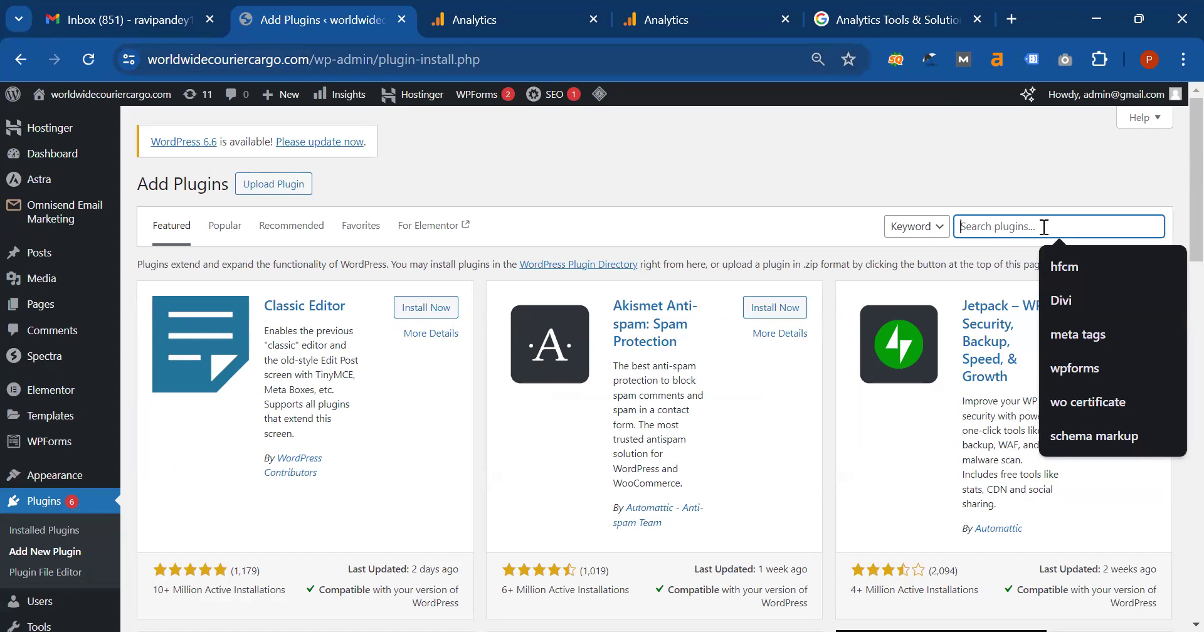
type("header footer code manager")
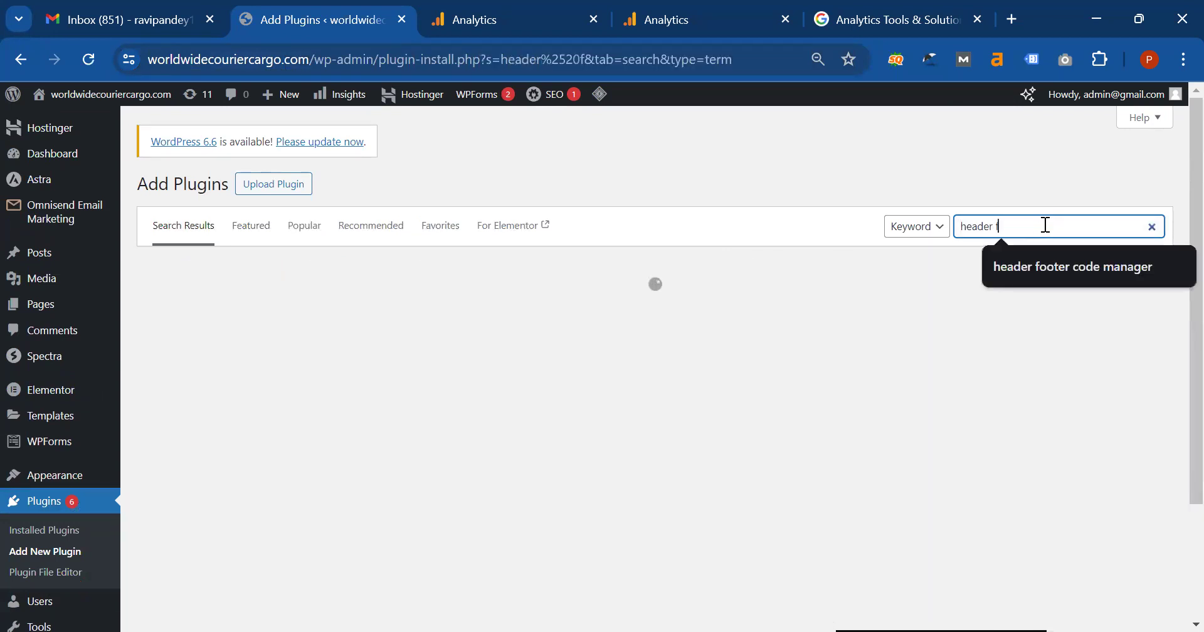
left_click(1064, 280)
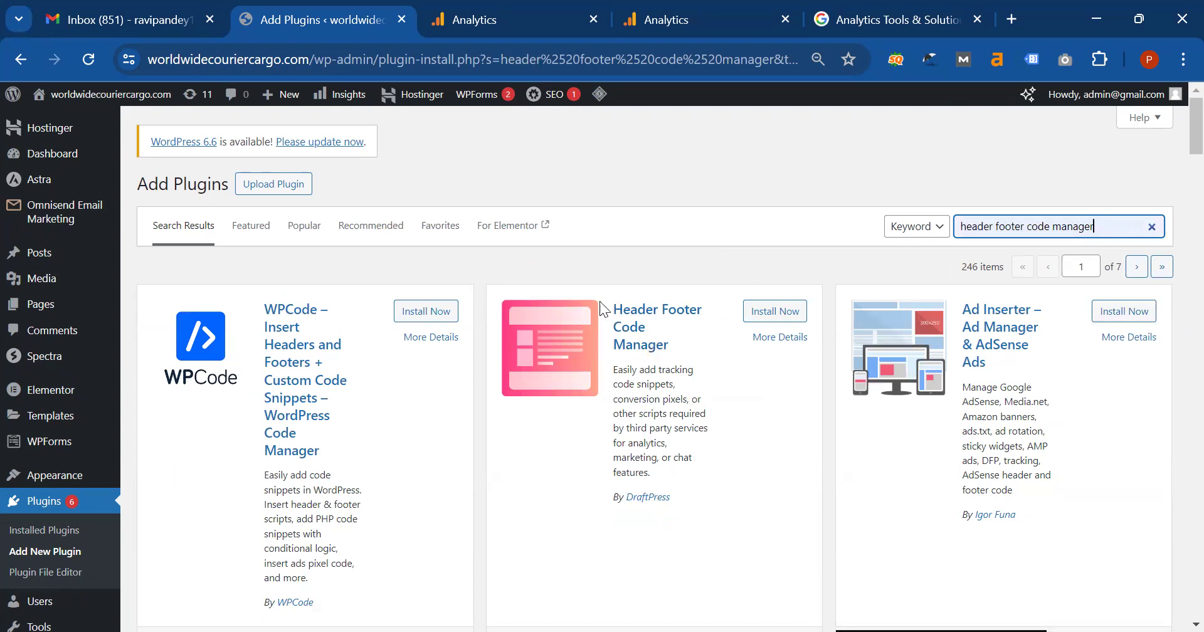
left_click(773, 313)
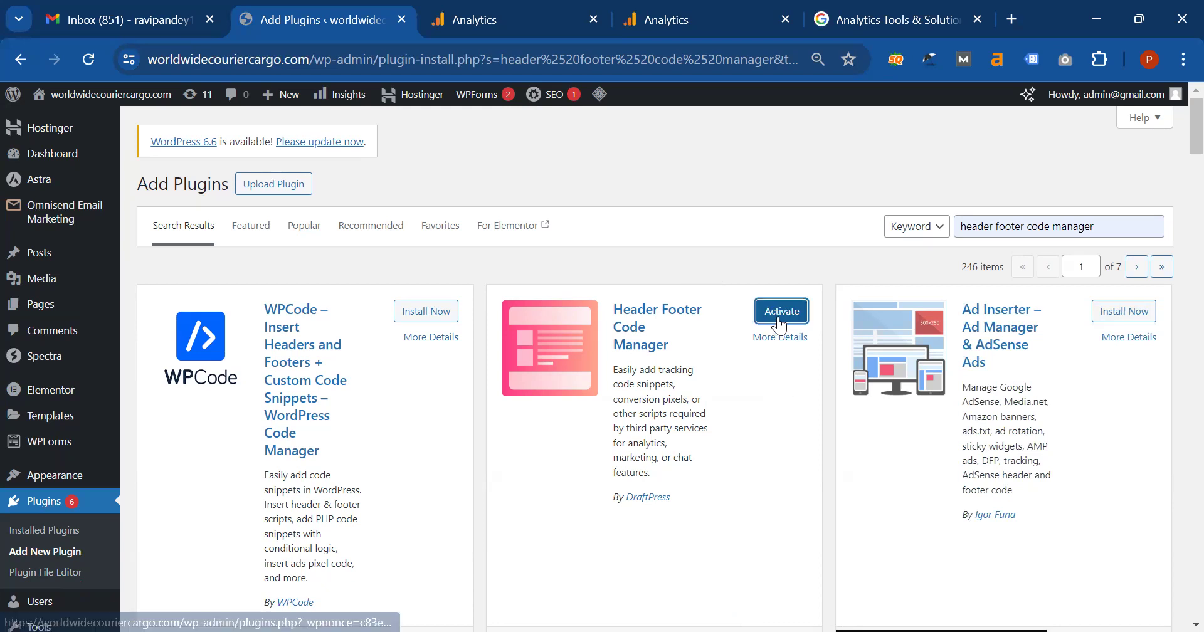
left_click(779, 314)
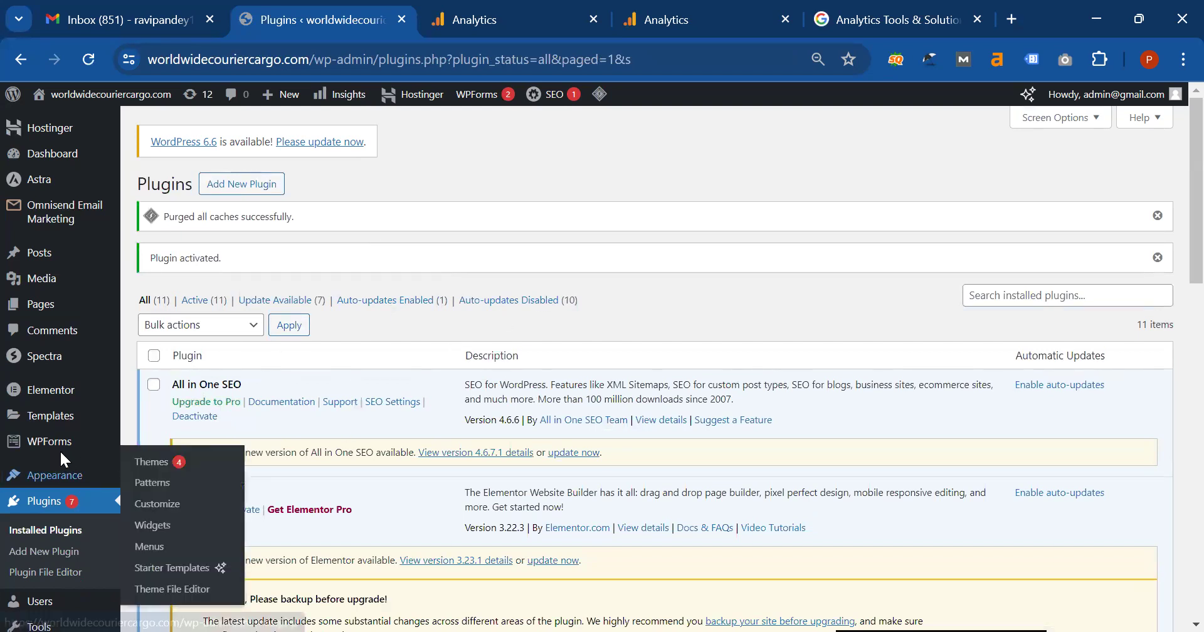
Open the HFCM plugin's snippet list and start a new snippet.
scroll(52, 425, "down", 10)
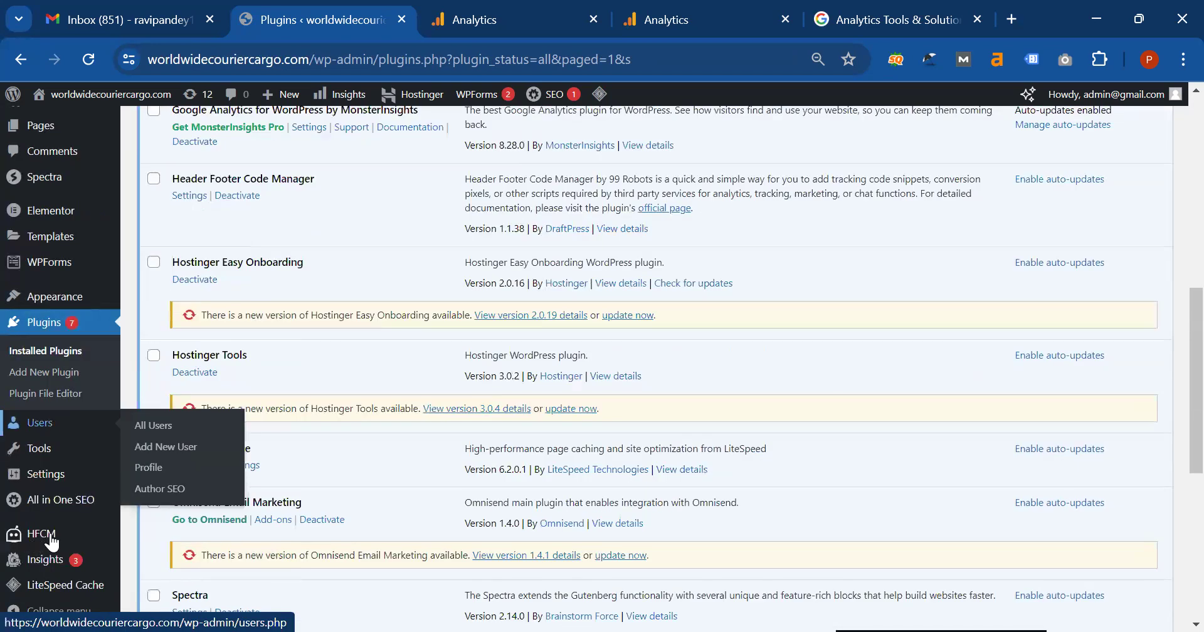
mouse_move(53, 540)
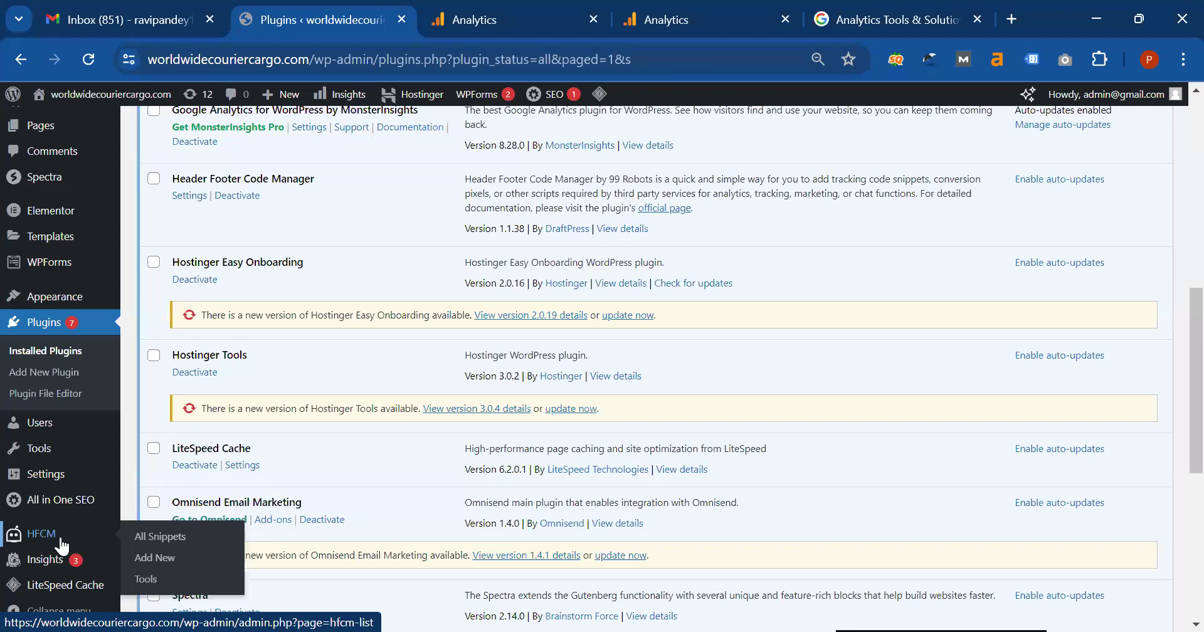
left_click(42, 545)
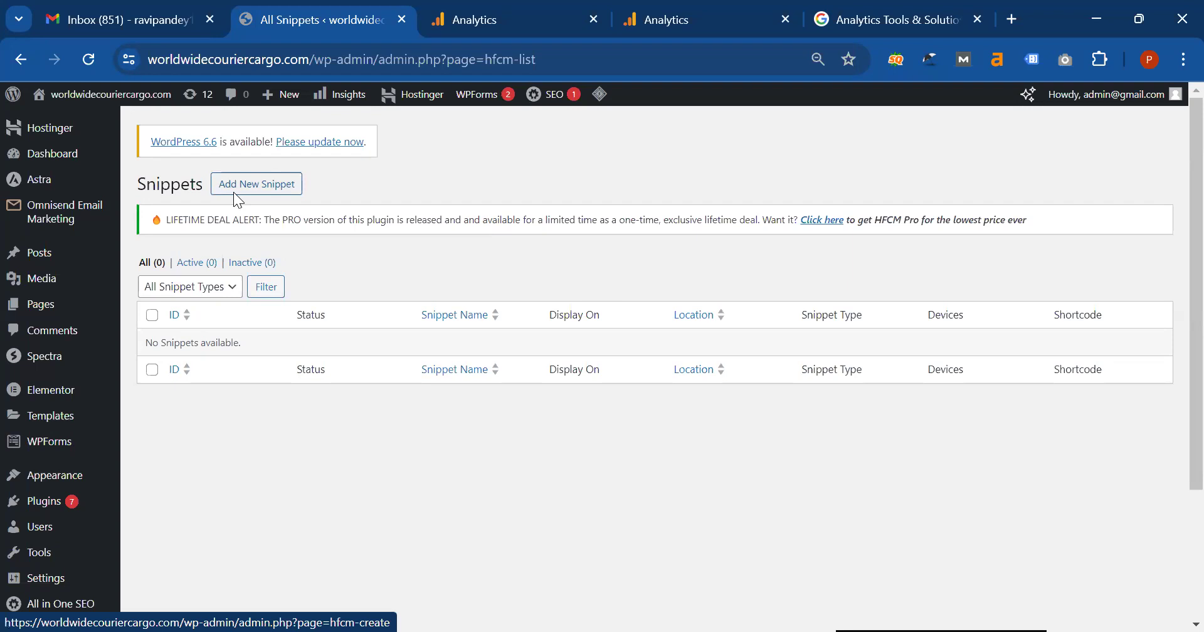
left_click(268, 192)
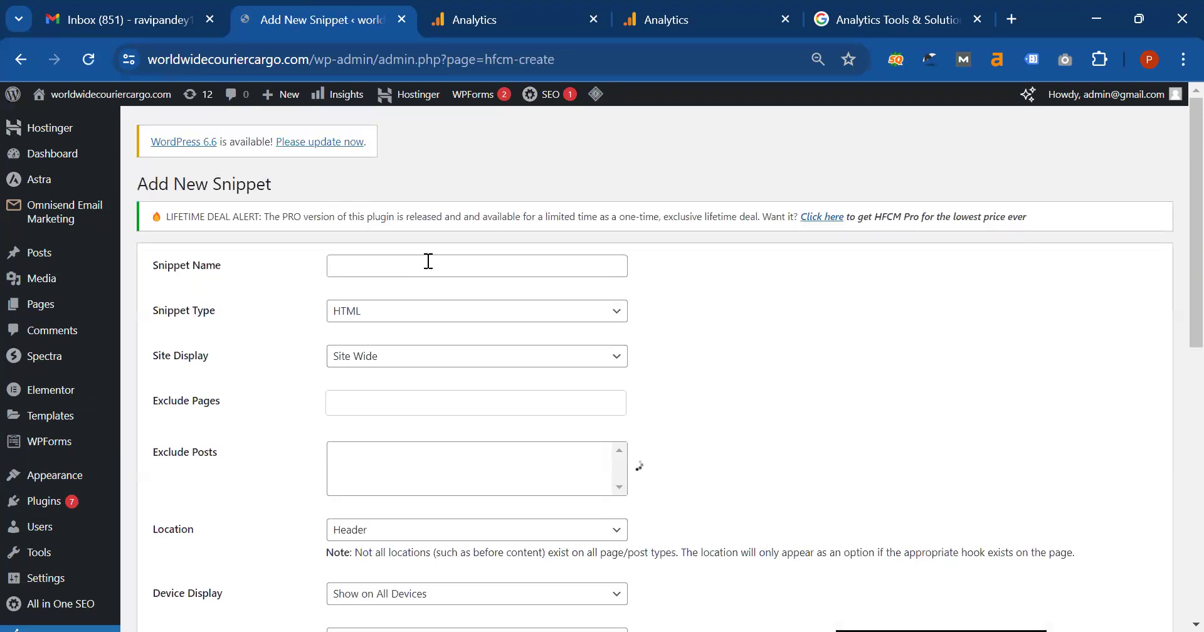
Name the new snippet "Google Analytics".
left_click(419, 264)
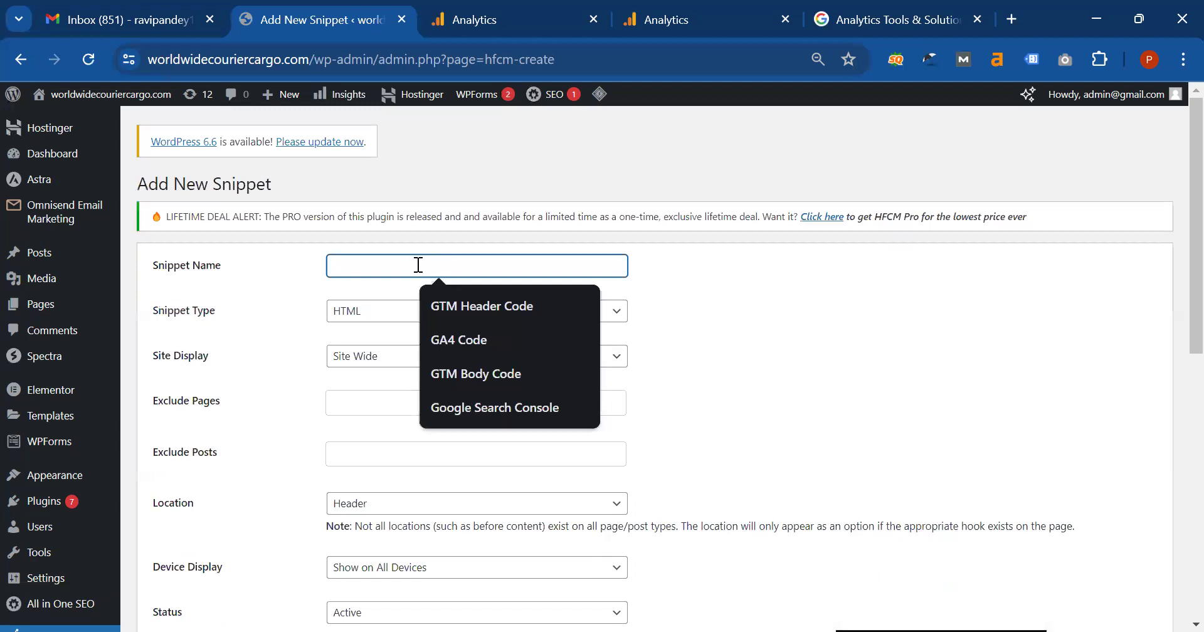
type("Google Analytu")
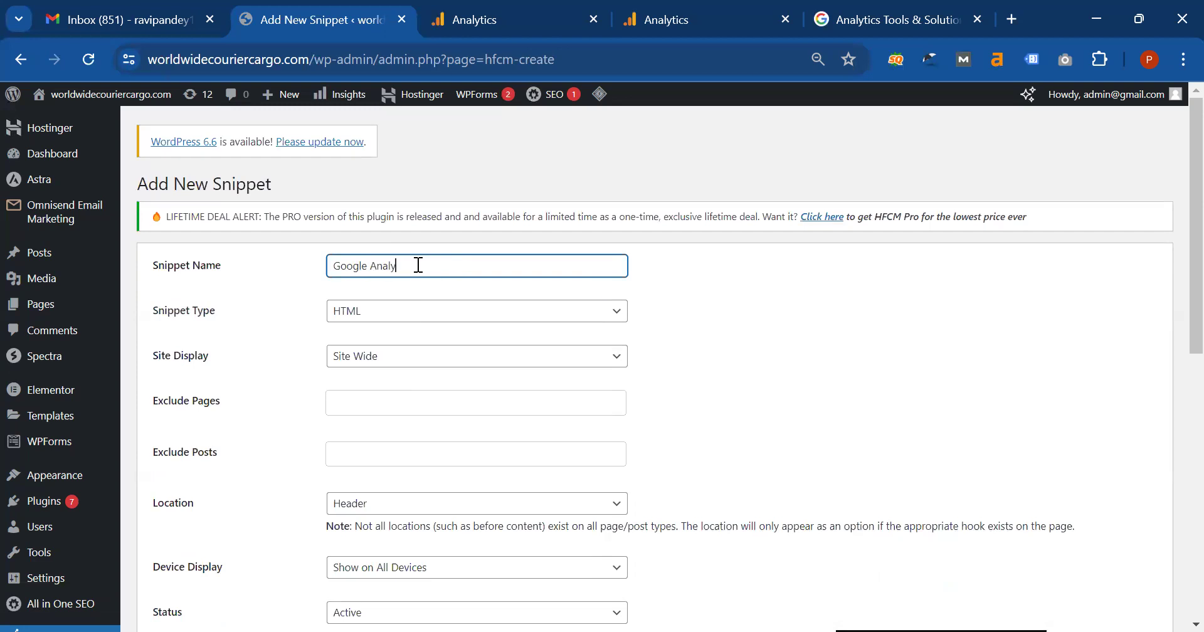
key("BackSpace")
key("BackSpace")
type("tics")
left_click(557, 9)
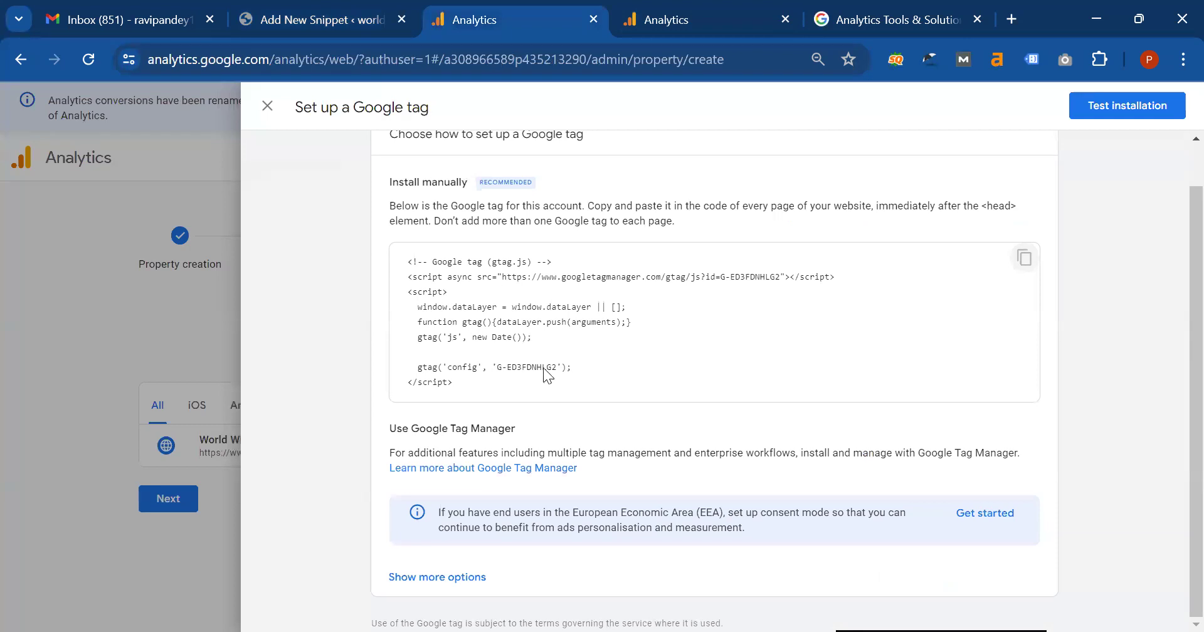
left_click(273, 9)
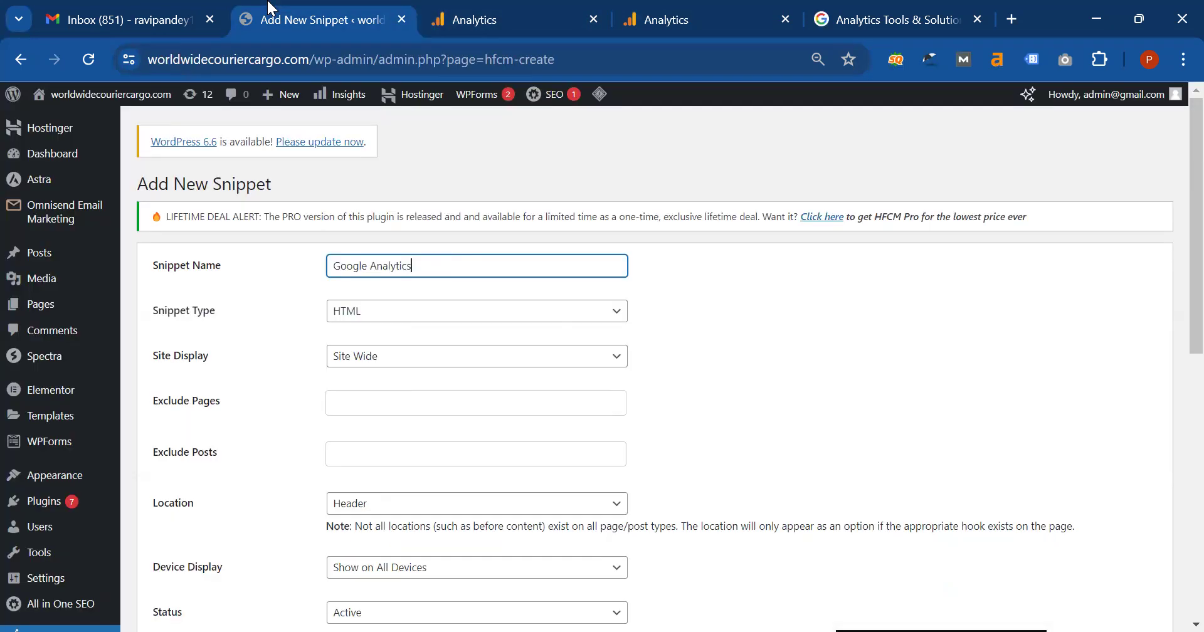
Check the snippet's type and site display options, keeping HTML as the type and Site Wide as the display.
left_click(416, 323)
left_click(419, 326)
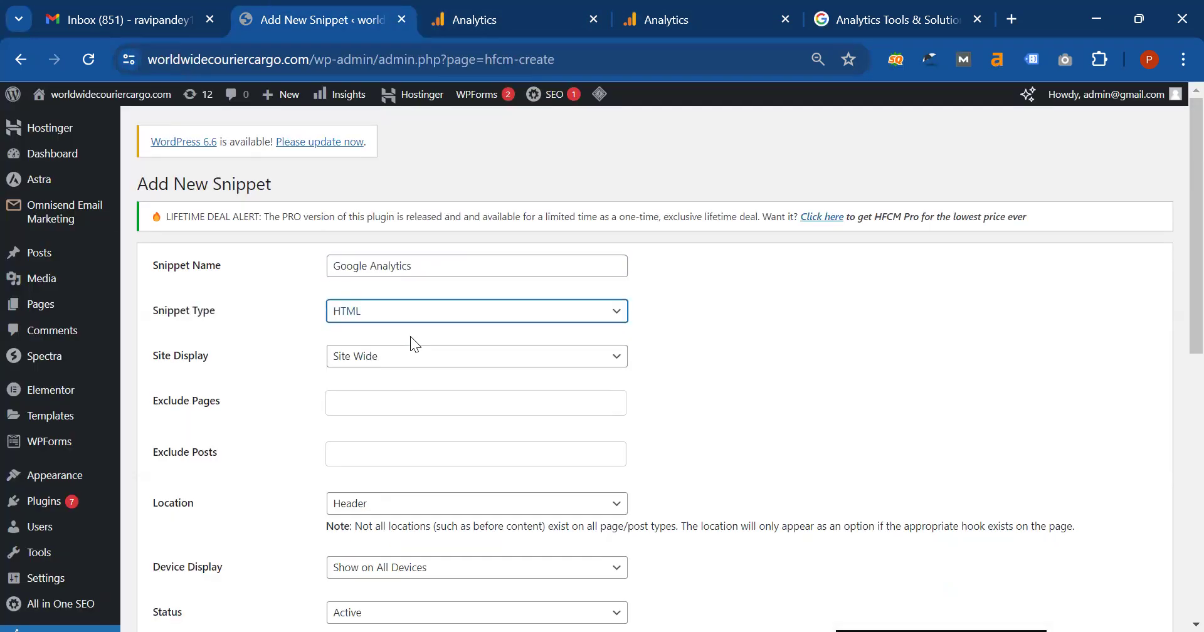
left_click(447, 364)
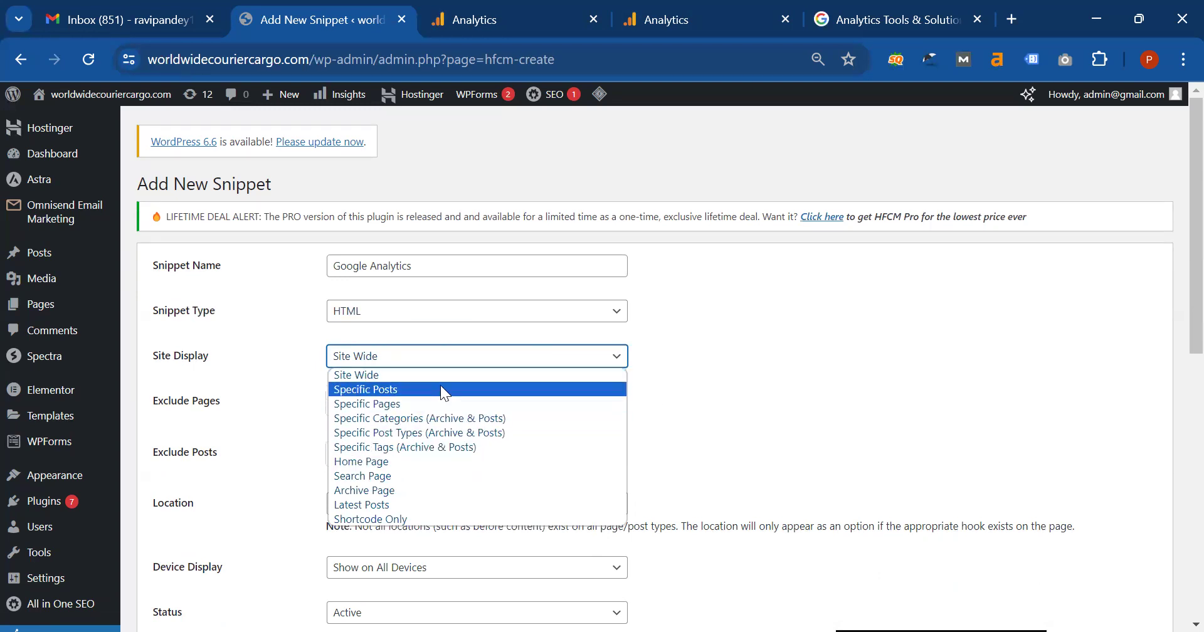
left_click(703, 372)
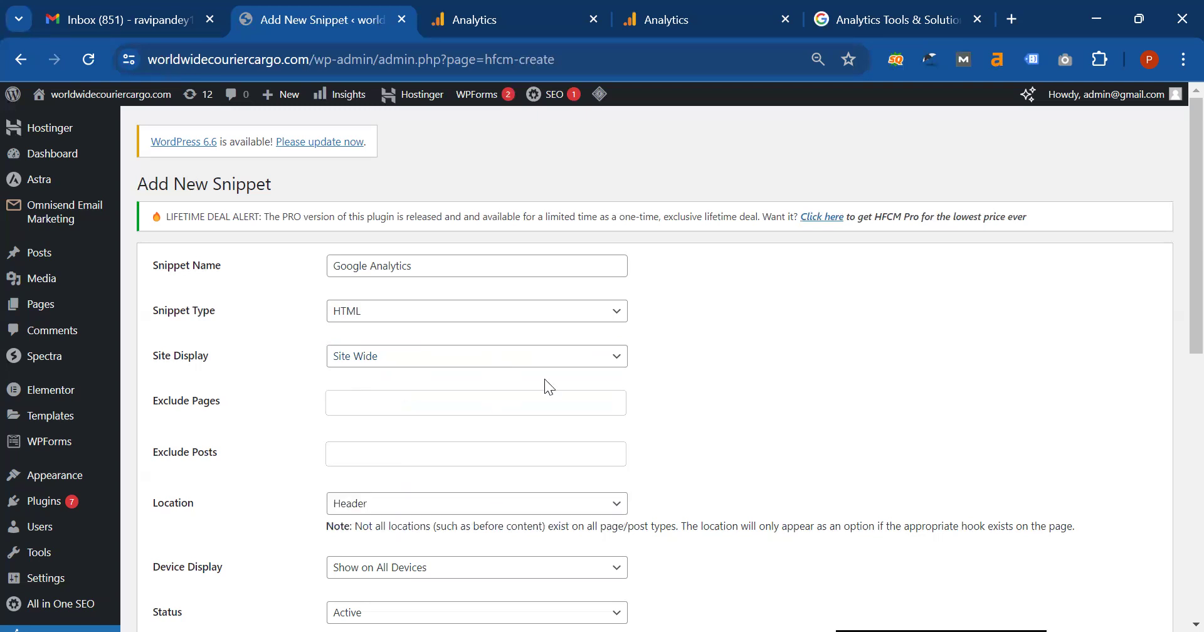
Check the snippet's Exclude Pages and Exclude Posts options, leaving both empty.
scroll(552, 373, "down", 1)
left_click(439, 312)
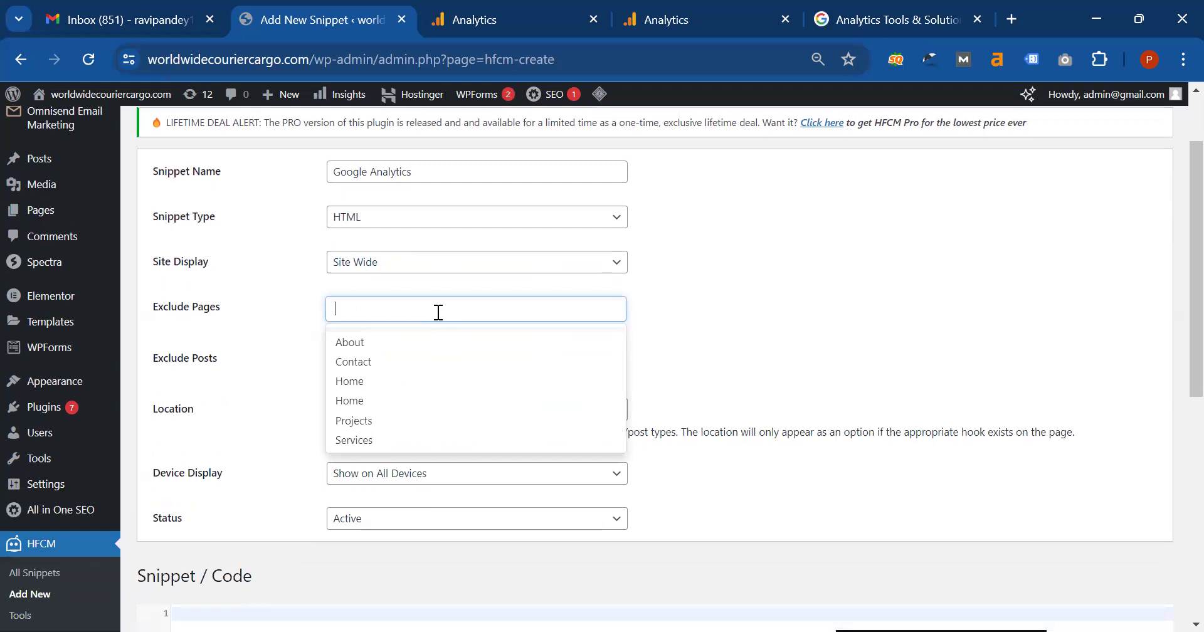
left_click(682, 329)
scroll(681, 301, "down", 1)
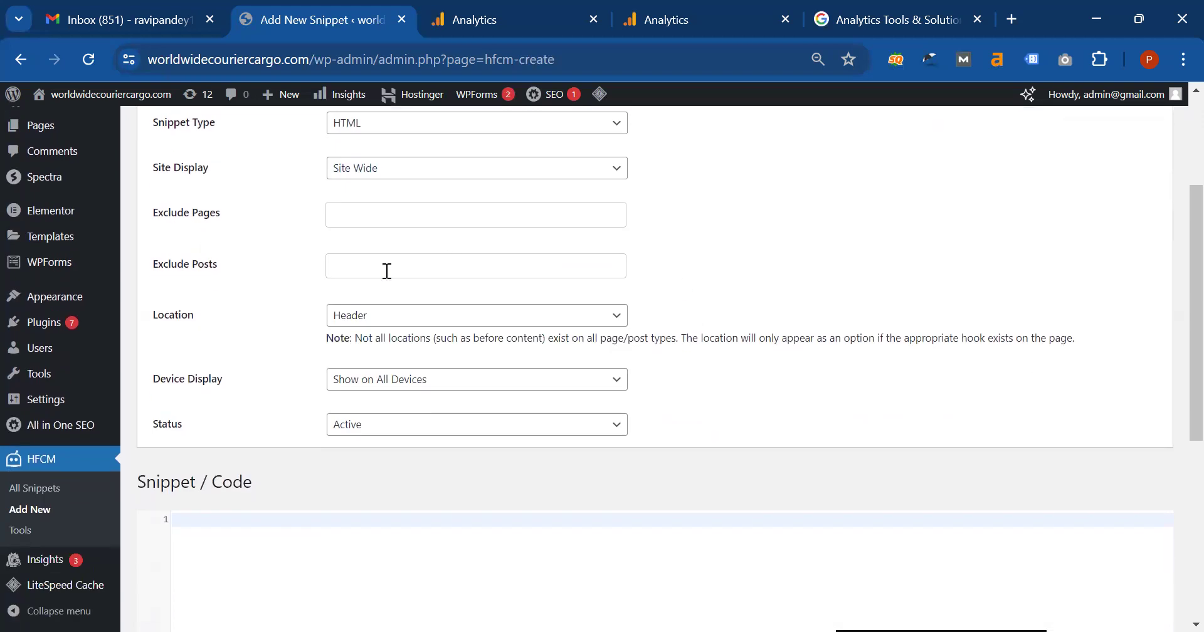
left_click(387, 271)
left_click(684, 293)
Read the Google tag's manual installation instructions in Analytics about where the code belongs on the page.
left_click(495, 326)
left_click(500, 12)
left_click_drag(979, 206, 1005, 238)
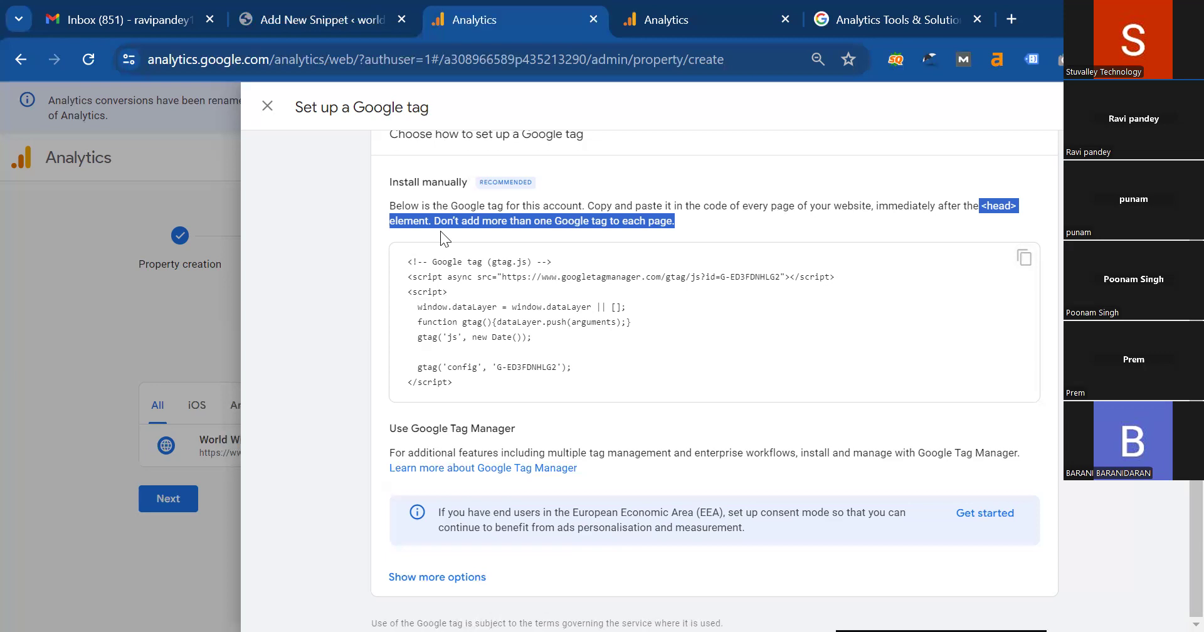
left_click_drag(391, 204, 674, 231)
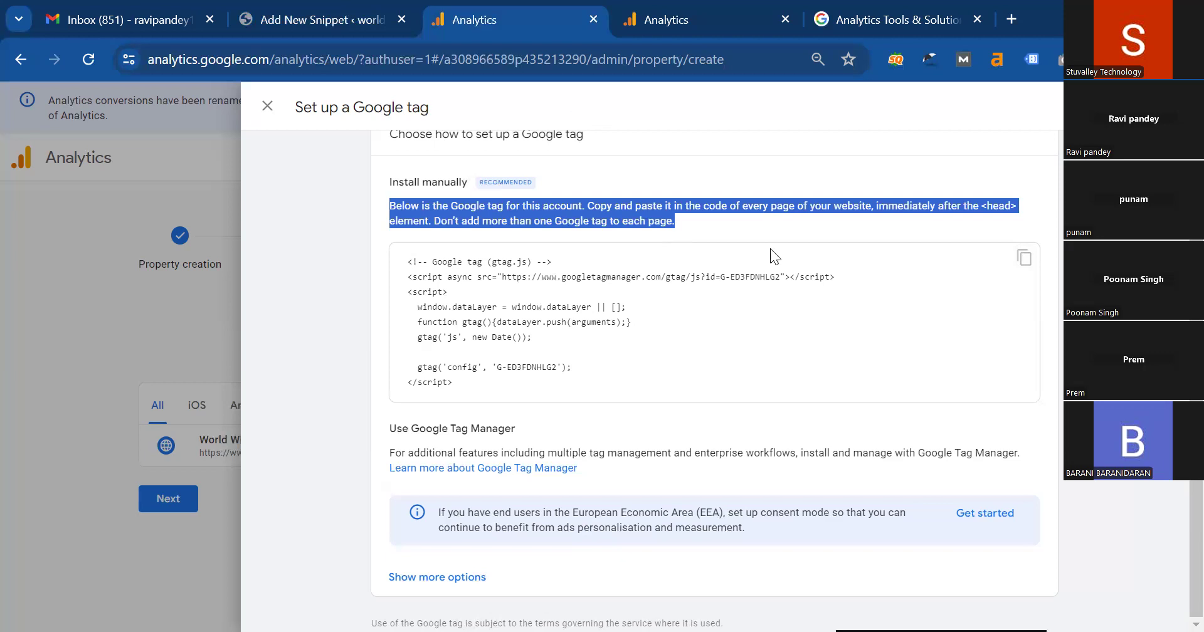
Return to the new WordPress snippet and set its location to Header.
left_click(311, 12)
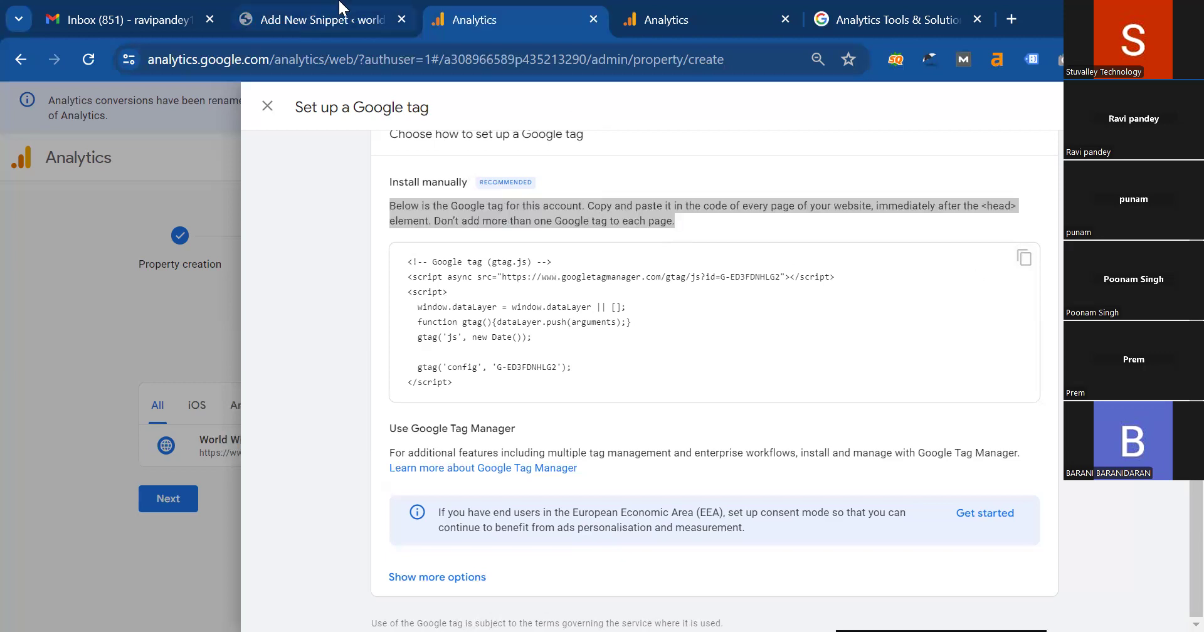
left_click(379, 320)
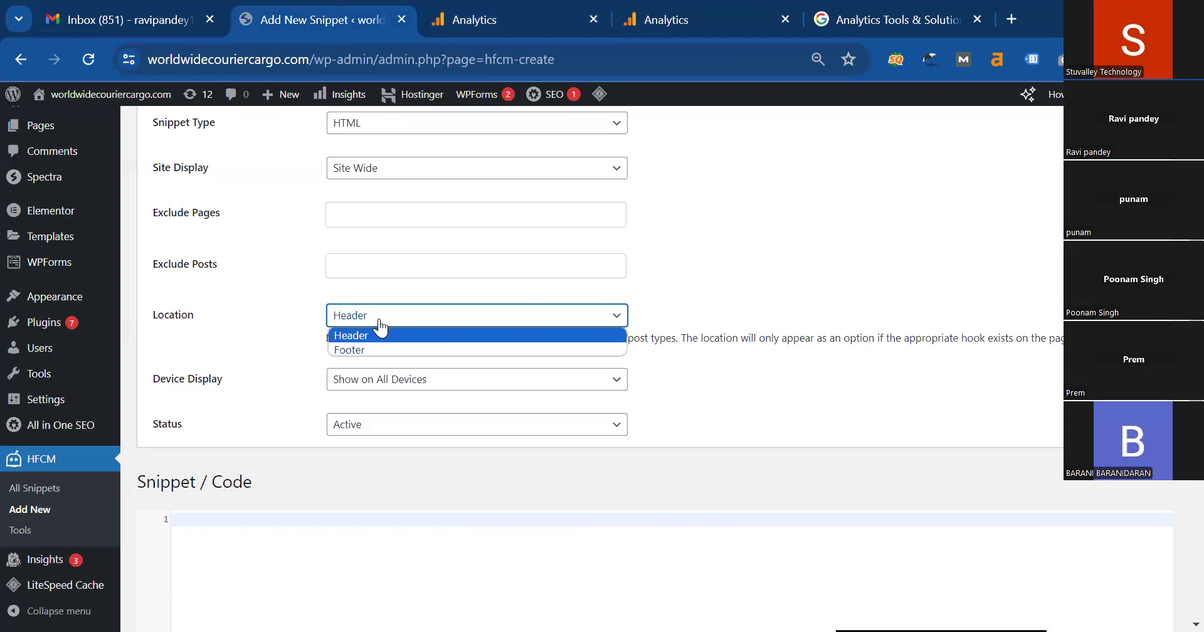
left_click(412, 335)
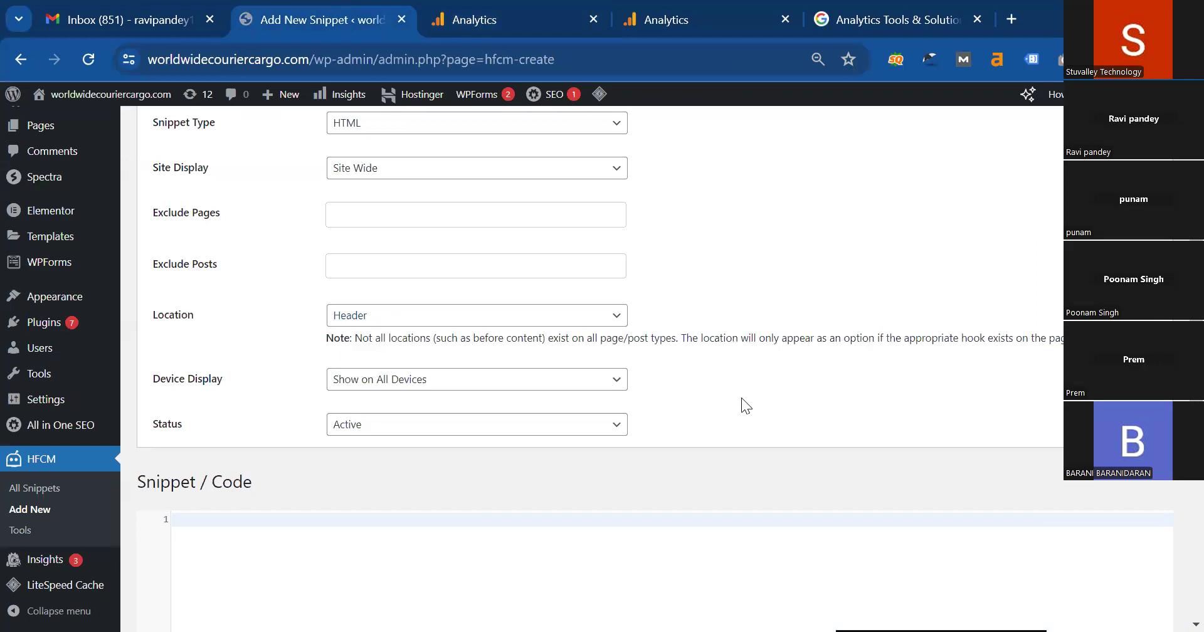
Check the snippet's device display options, keeping Show on All Devices.
scroll(397, 369, "down", 2)
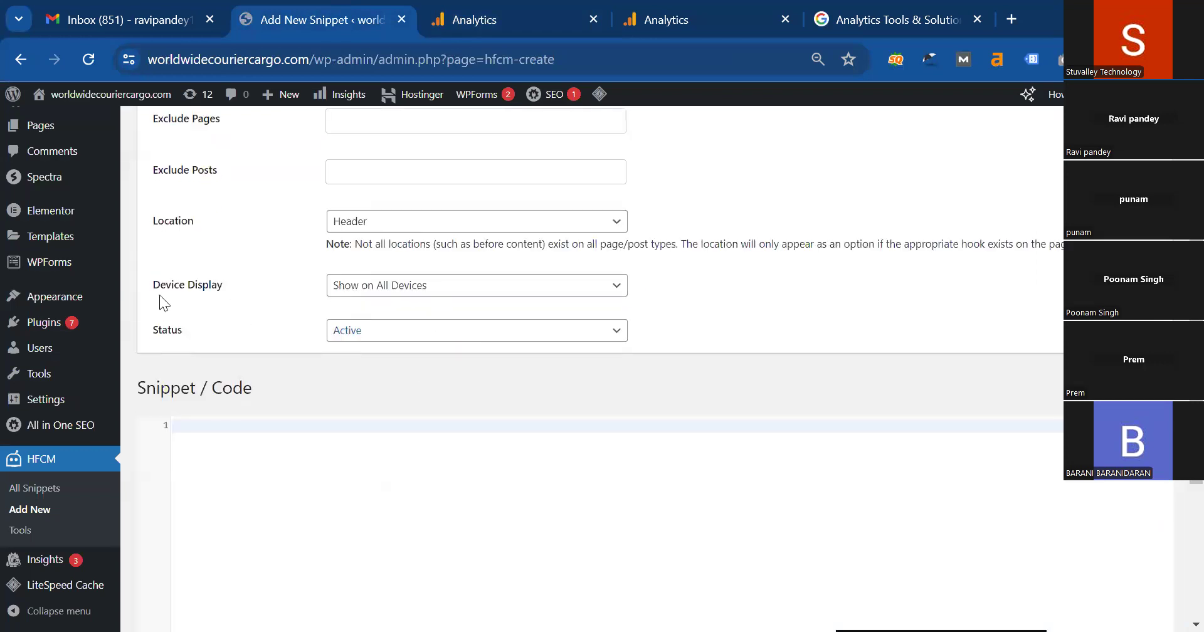
left_click(455, 292)
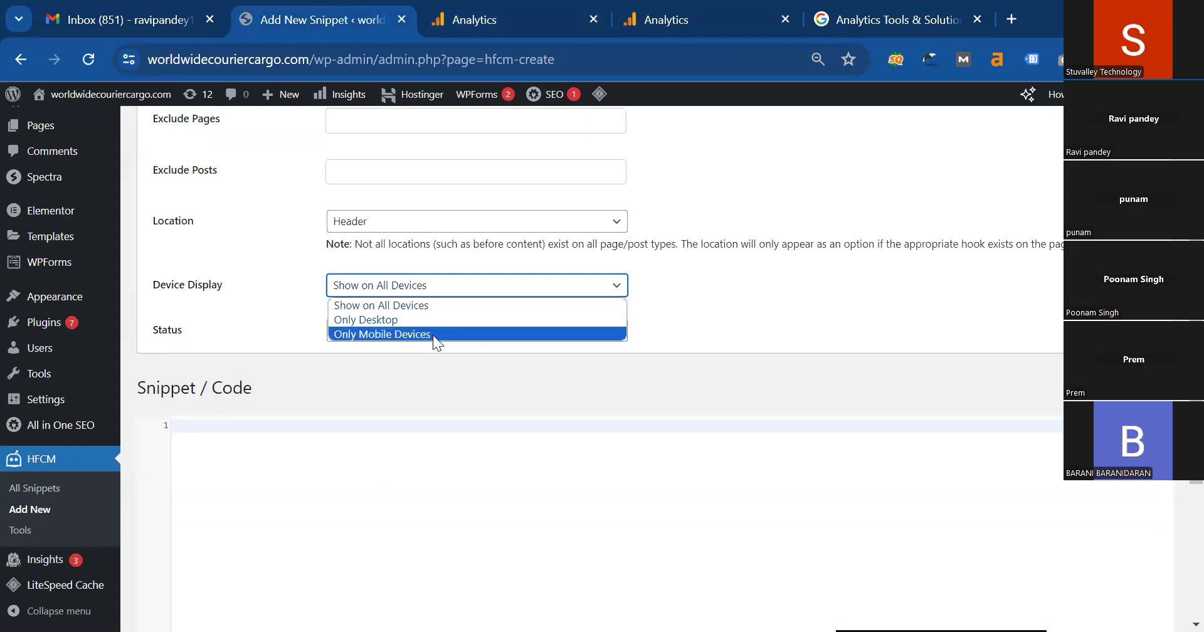
left_click(640, 335)
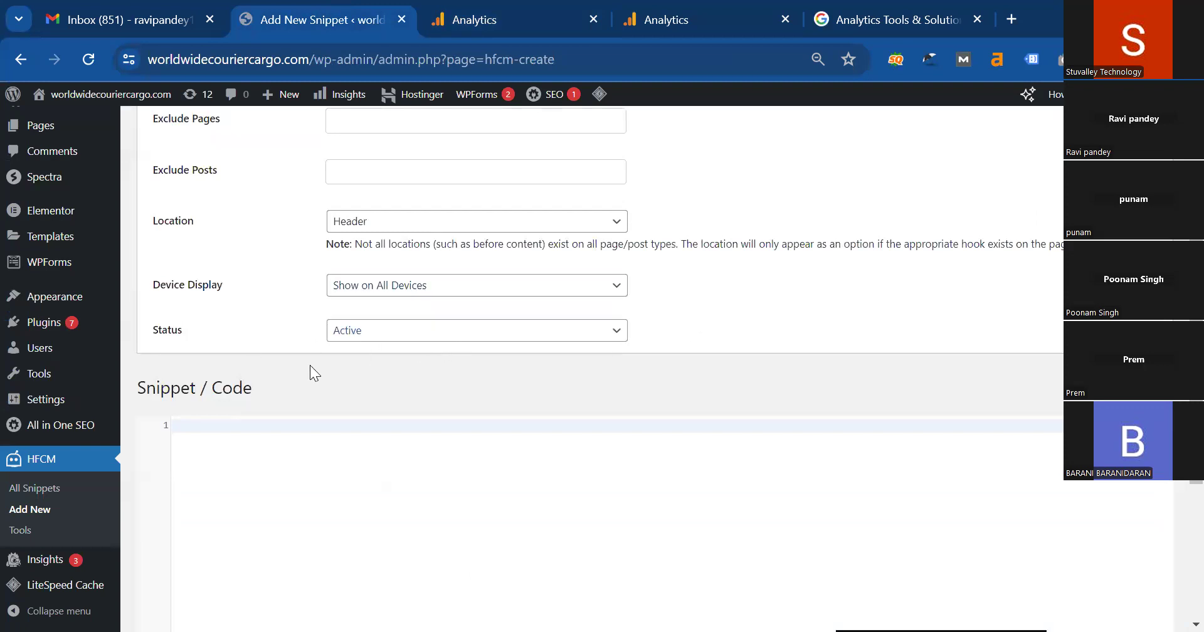
Paste the copied Google tag (gtag.js) code into the snippet's code area, save the snippet and review it.
scroll(274, 427, "down", 1)
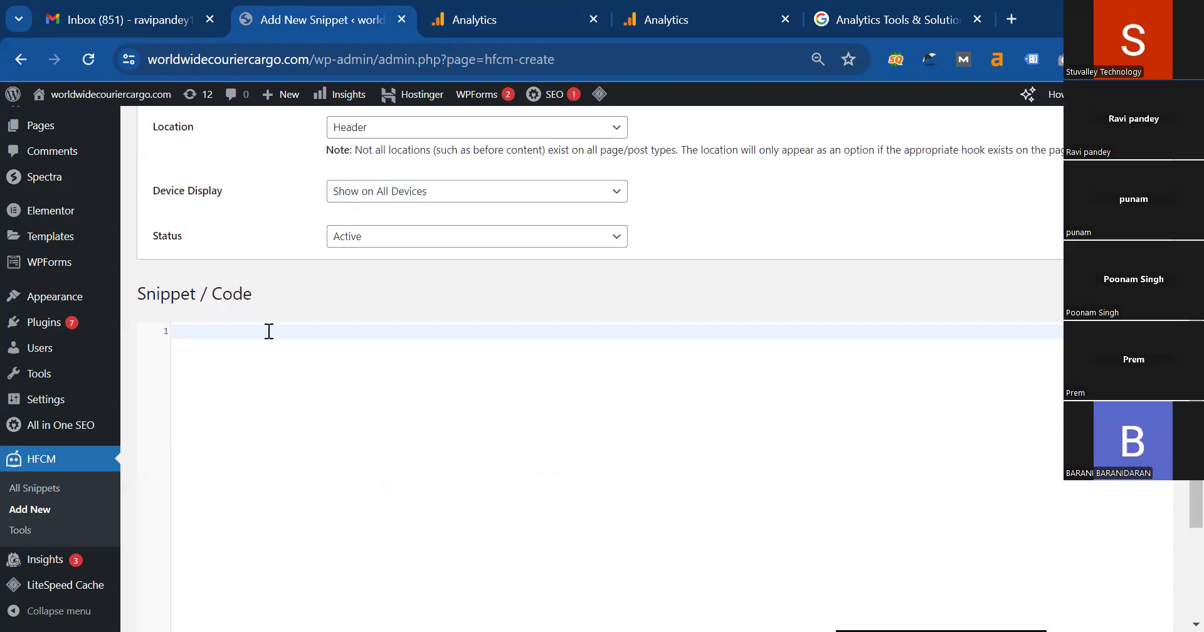
type("<!-- Google tag (gtag.js) --> <script async src=\"https://www.googletagmanager.com/gtag/js?id=G-ED3FDNHLG2\"></script> <script>   window.dataLayer = window.dataLayer || [];   function gtag(){dataLayer.push(arguments);}   gtag('js', new Date());    gtag('config', 'G-ED3FDNHLG2'); </script>")
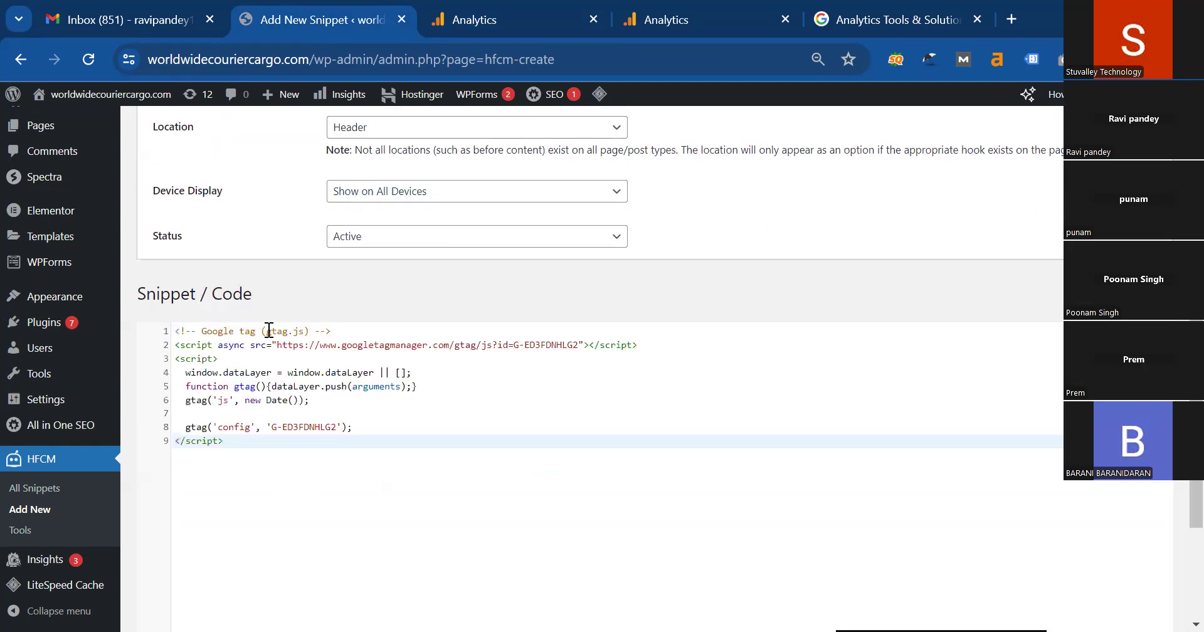
scroll(479, 435, "down", 3)
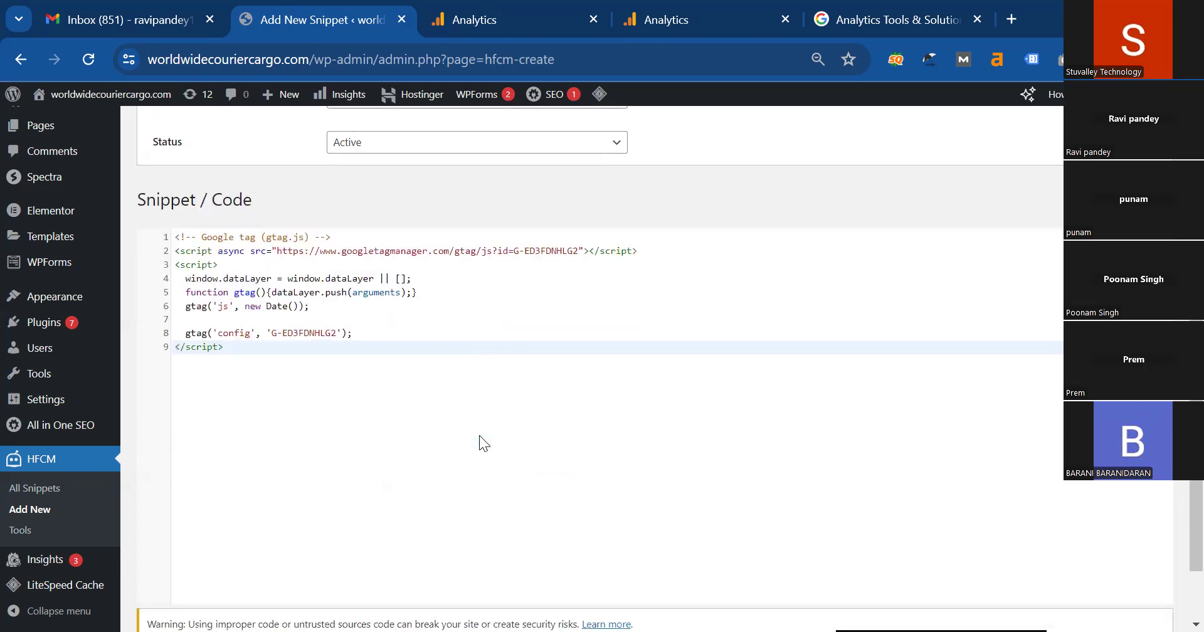
left_click(158, 574)
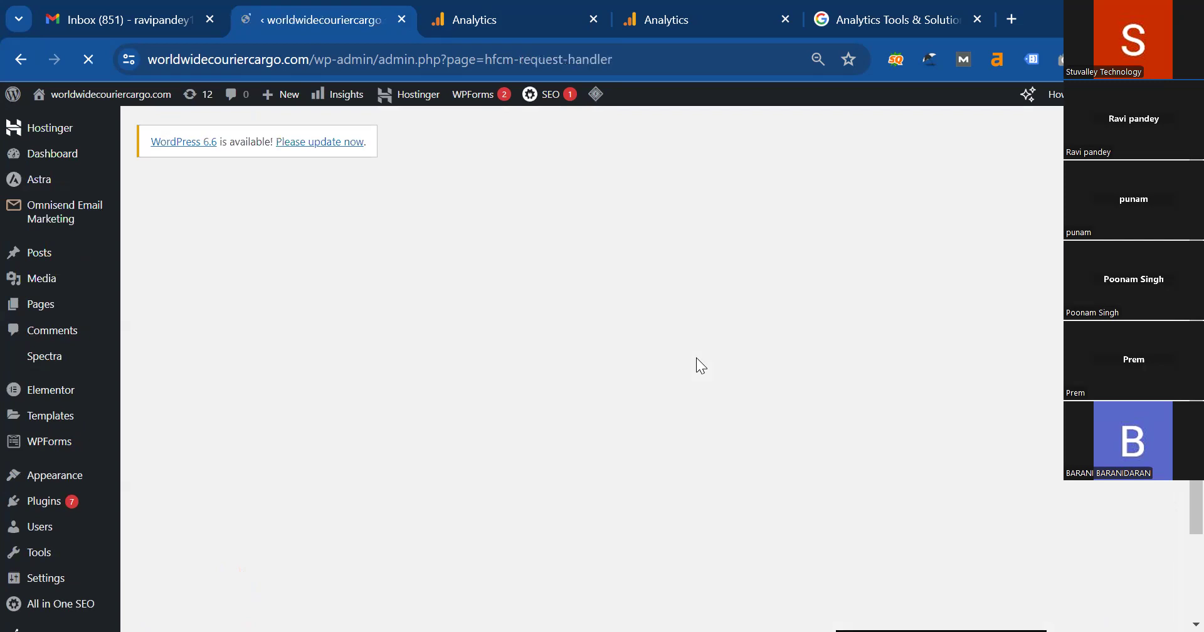
scroll(701, 364, "down", 10)
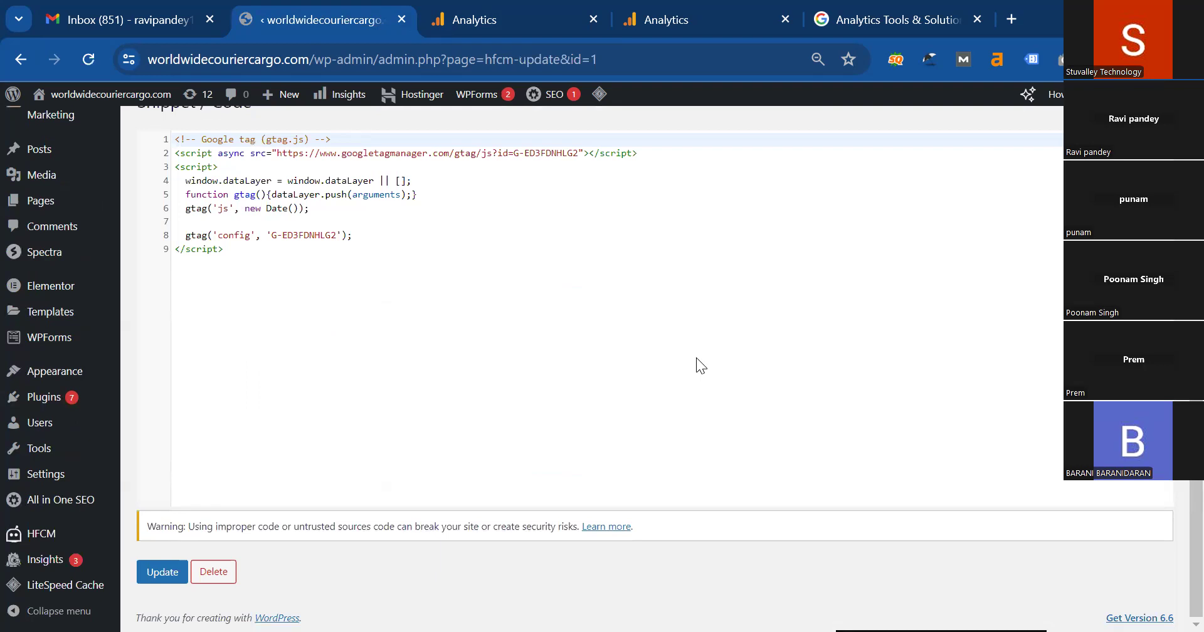
scroll(698, 361, "up", 10)
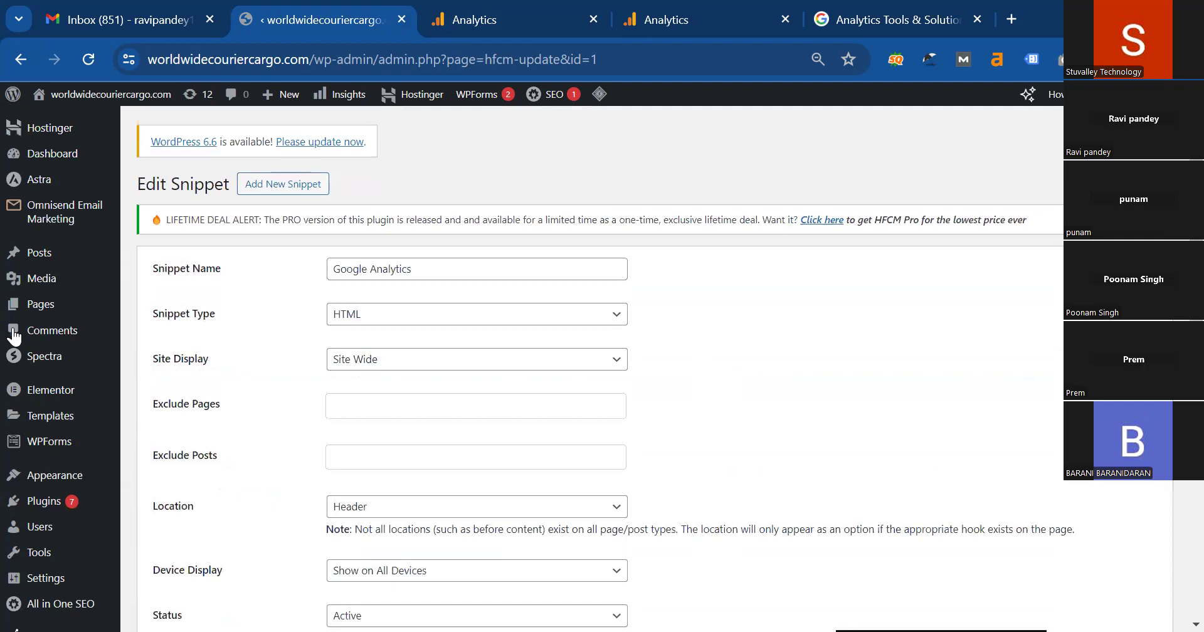
Open HFCM's list of all snippets in a new browser tab to check the Google Analytics snippet.
scroll(46, 536, "down", 4)
mouse_move(46, 534)
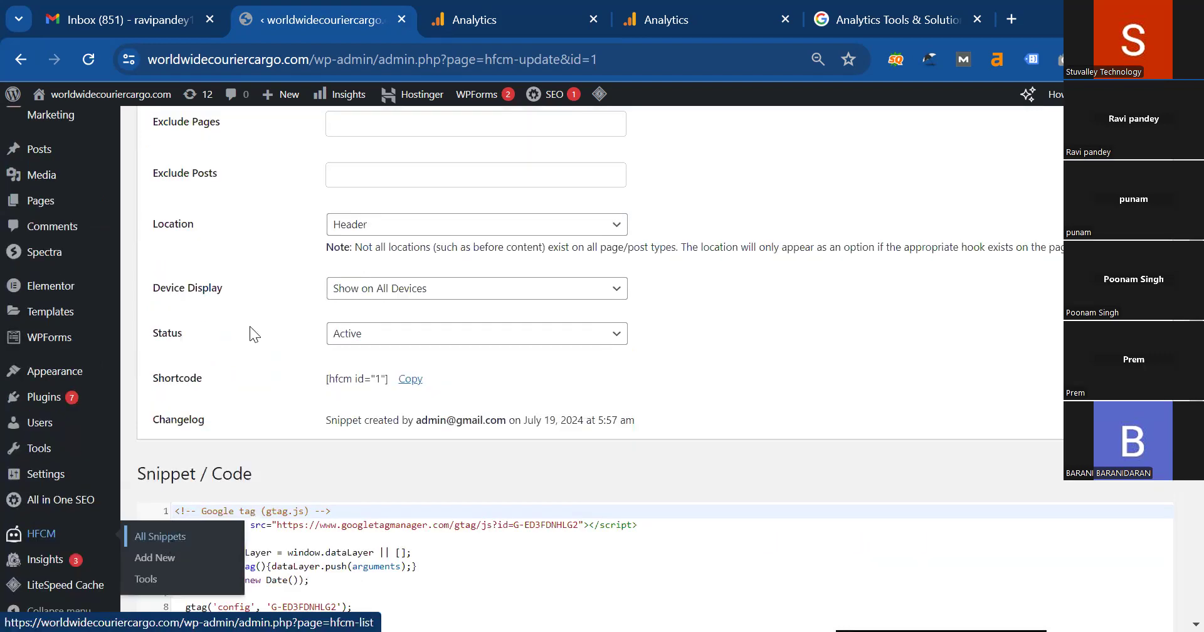
right_click(167, 541)
left_click(247, 322)
left_click(419, 8)
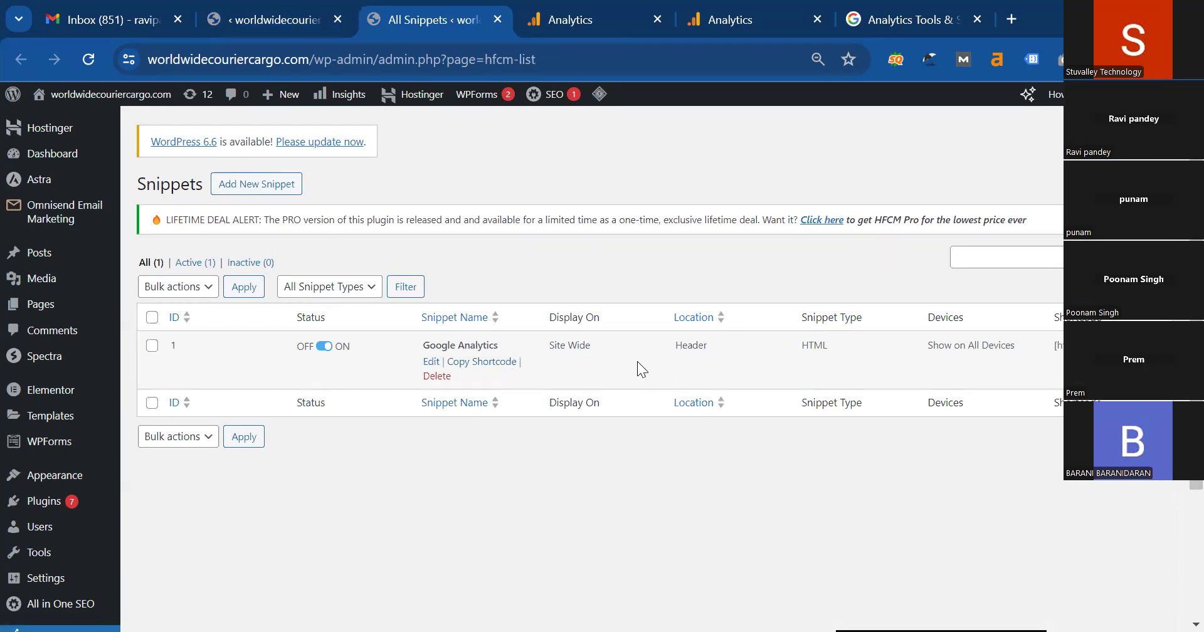
Open the website's home page, worldwidecouriercargo.com, in a new browser tab.
left_click(1014, 21)
left_click(516, 64)
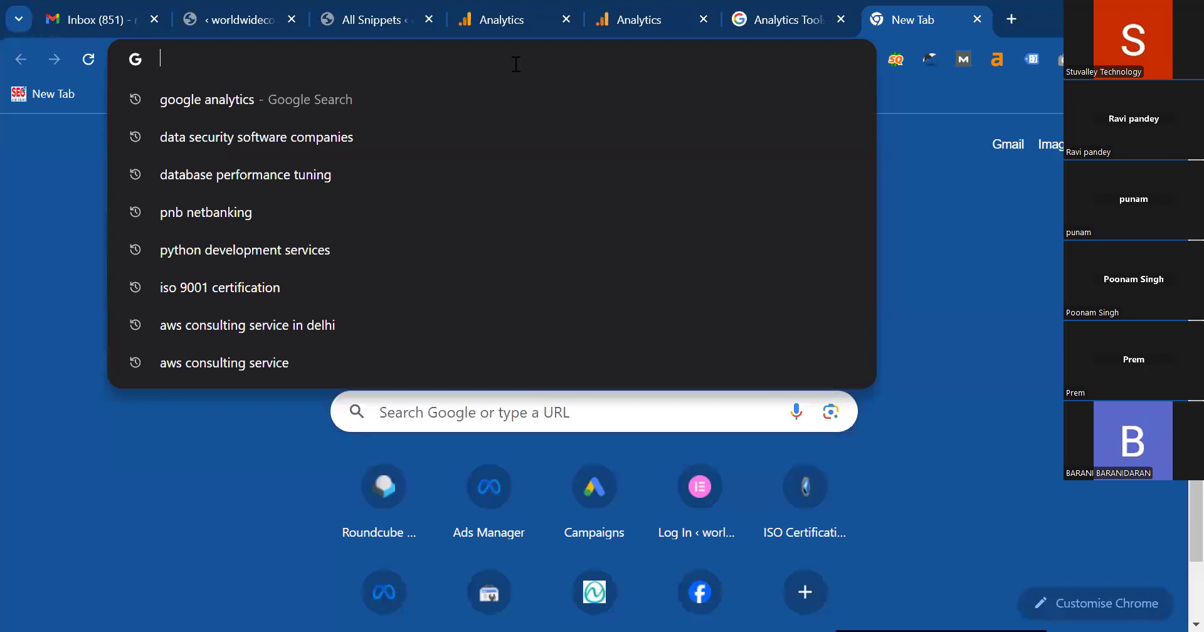
type("wor")
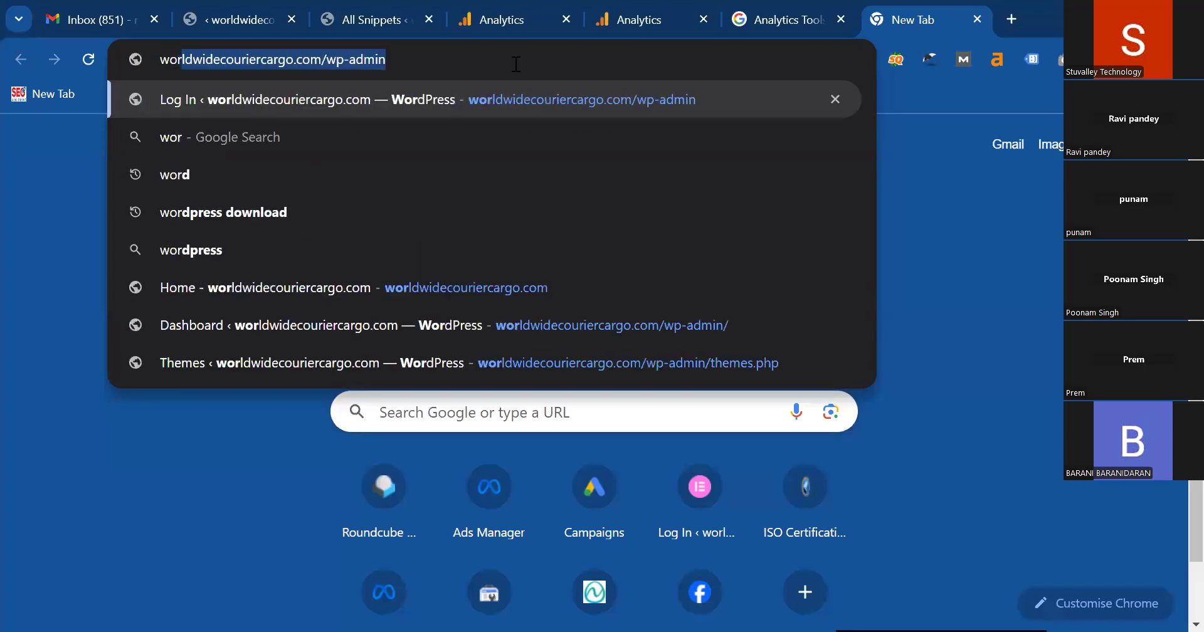
key("Right")
key("BackSpace")
key("BackSpace")
key("BackSpace")
key("BackSpace")
key("BackSpace")
key("BackSpace")
key("BackSpace")
key("BackSpace")
key("Return")
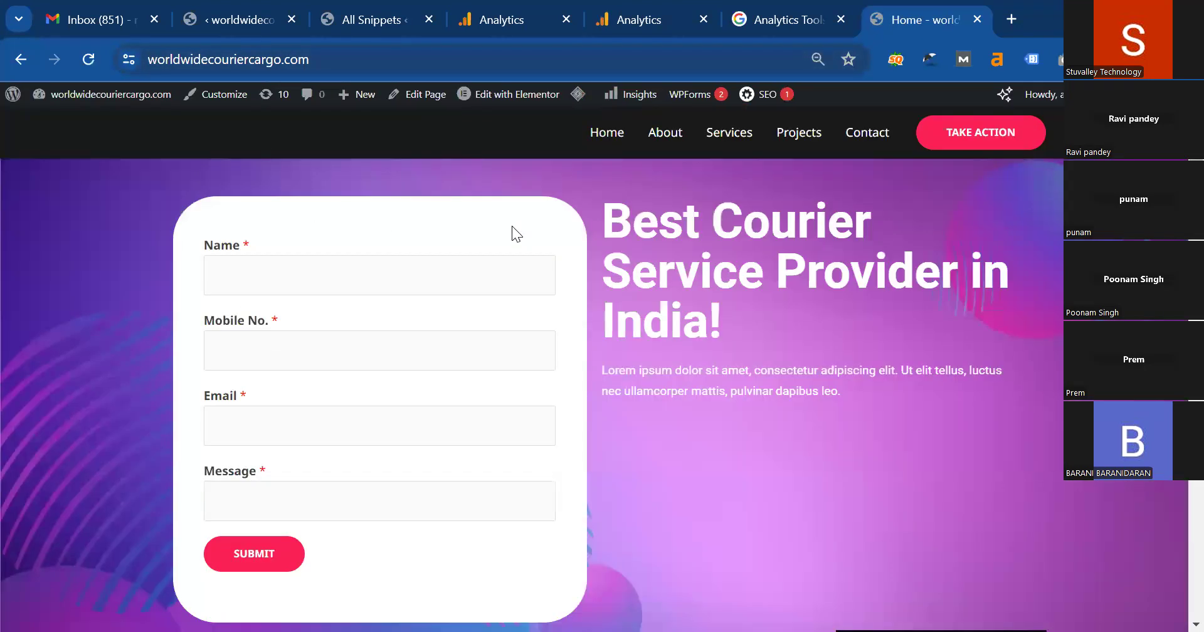
View the home page's source code and open the text search in it.
key("ctrl+u")
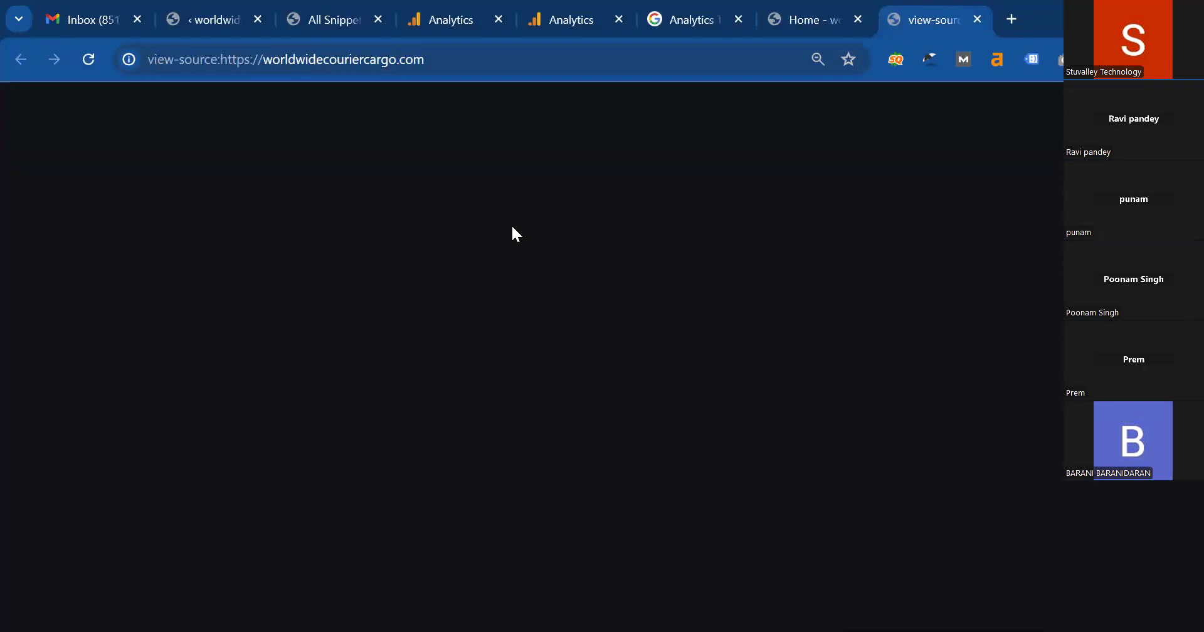
scroll(513, 227, "down", 3)
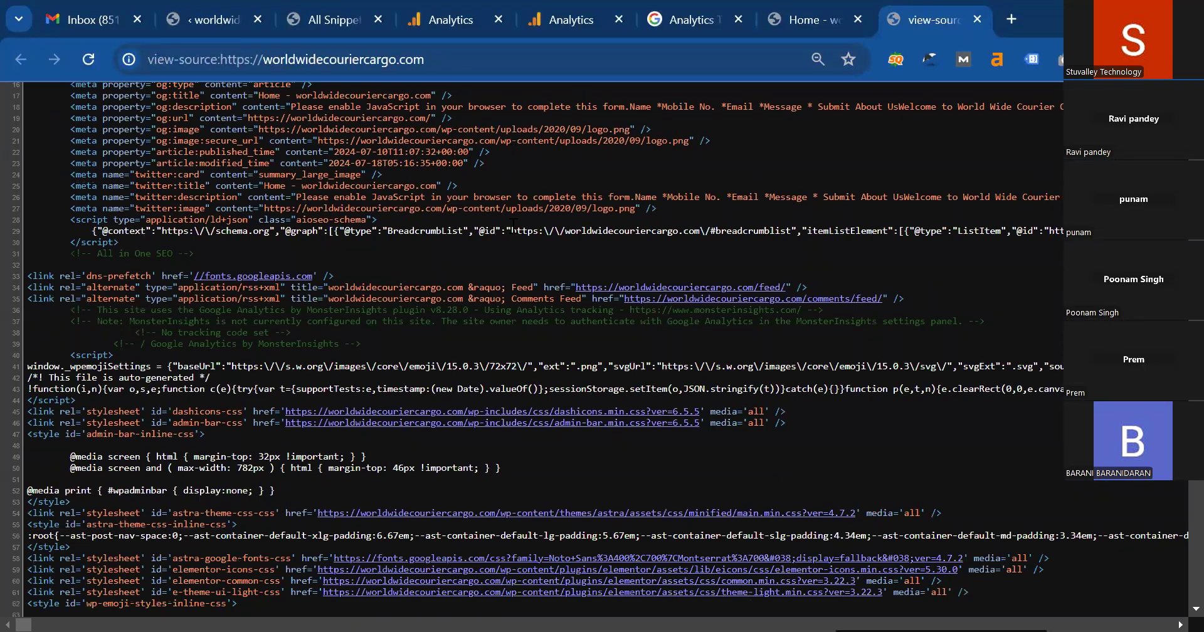
key("ctrl+f")
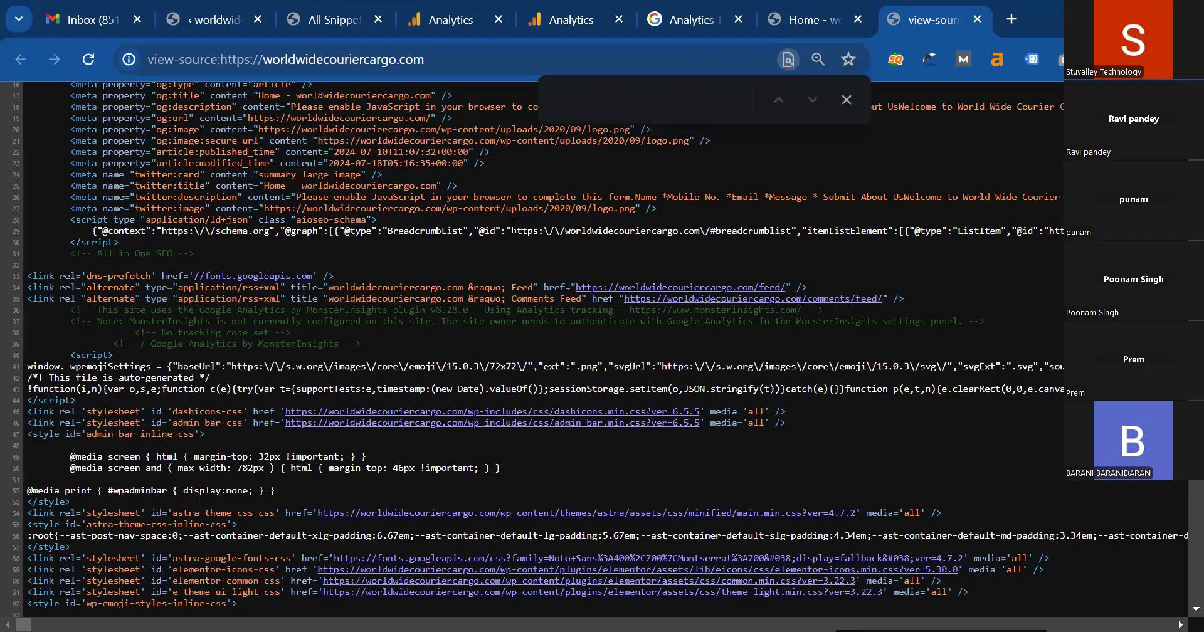
Copy the measurement ID from the Google tag code in Analytics and search the home page's source for it.
left_click(451, 24)
left_click_drag(494, 368, 549, 367)
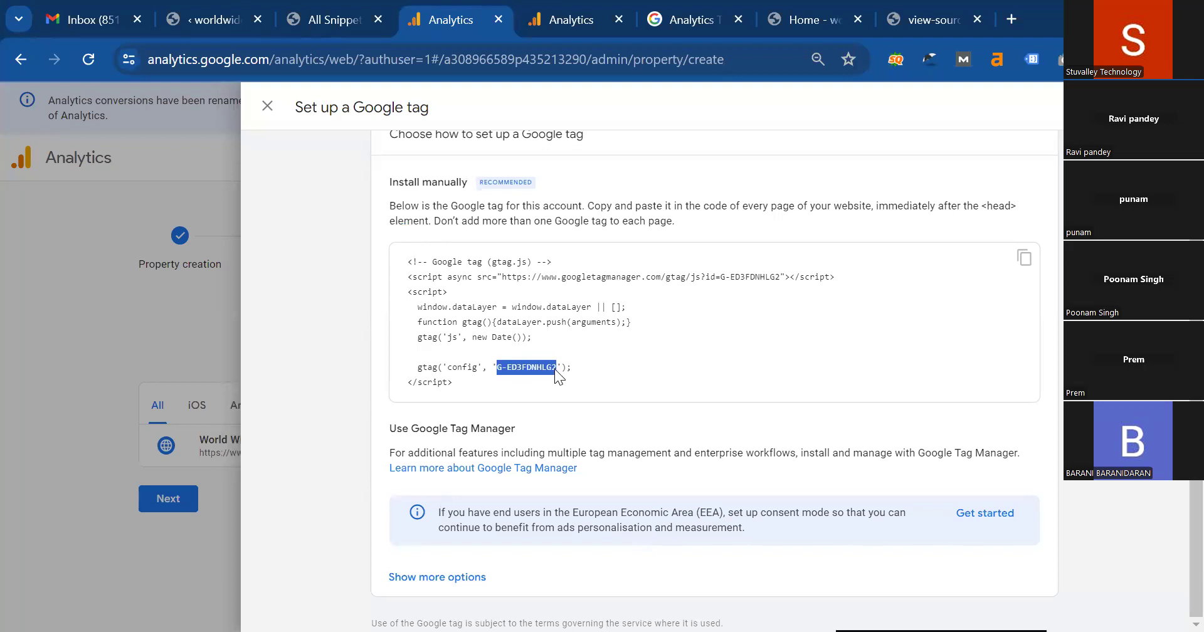
left_click(809, 20)
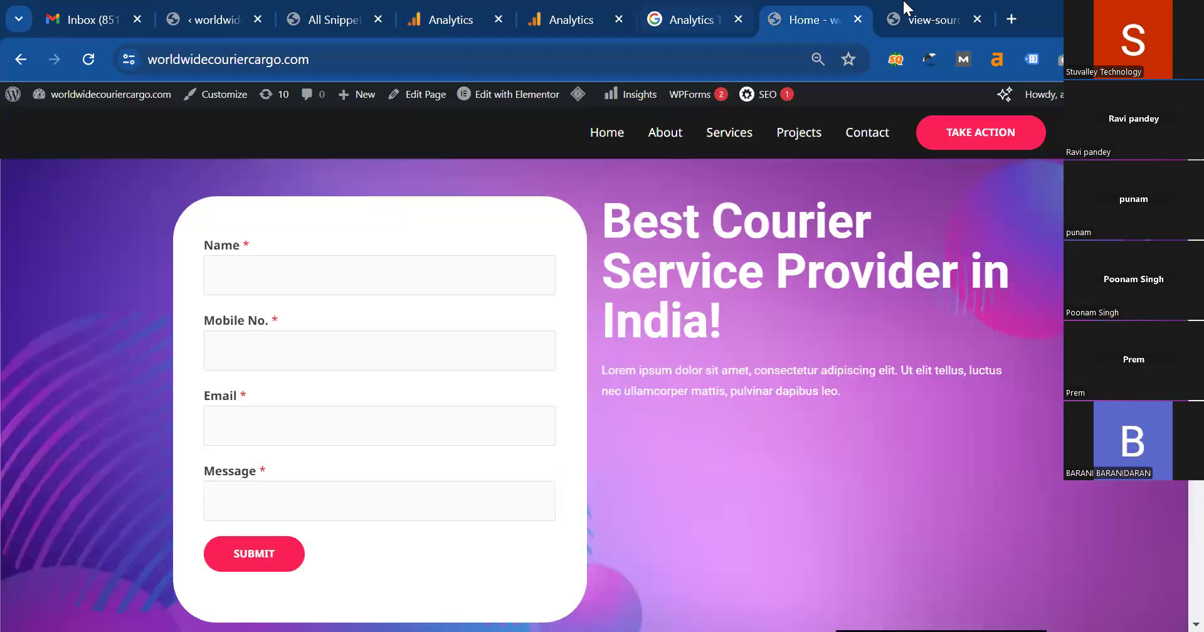
key("ctrl+Tab")
key("ctrl+f")
type("G-ED3FDNHLG2")
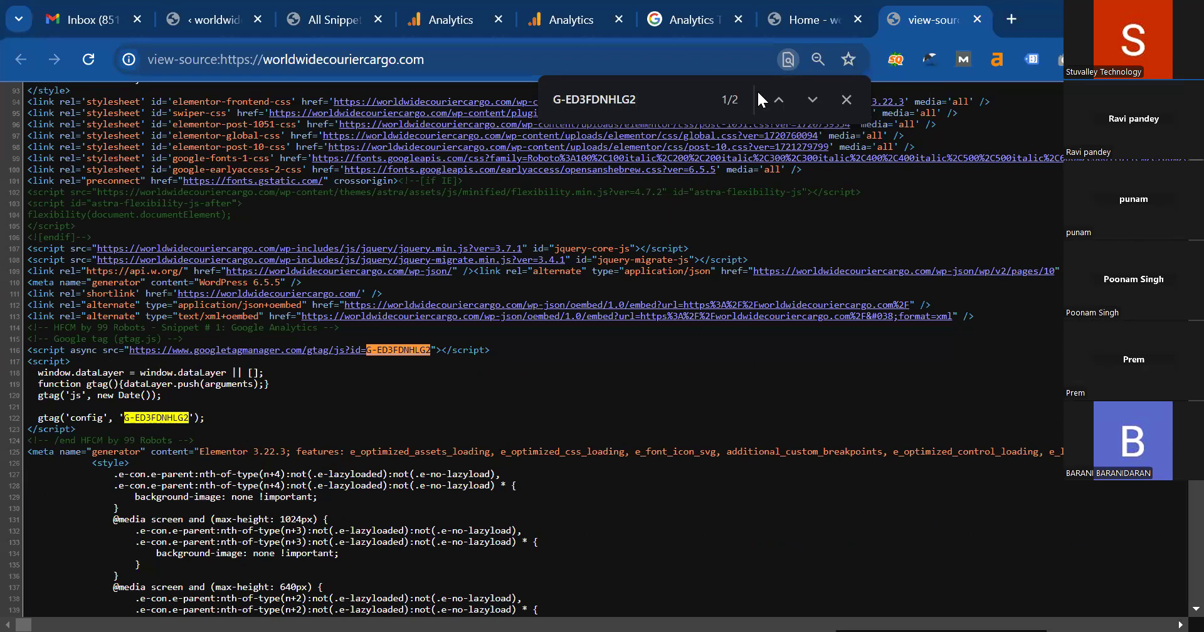
Return to the Analytics property setup and close the Google tag instructions.
left_click(565, 7)
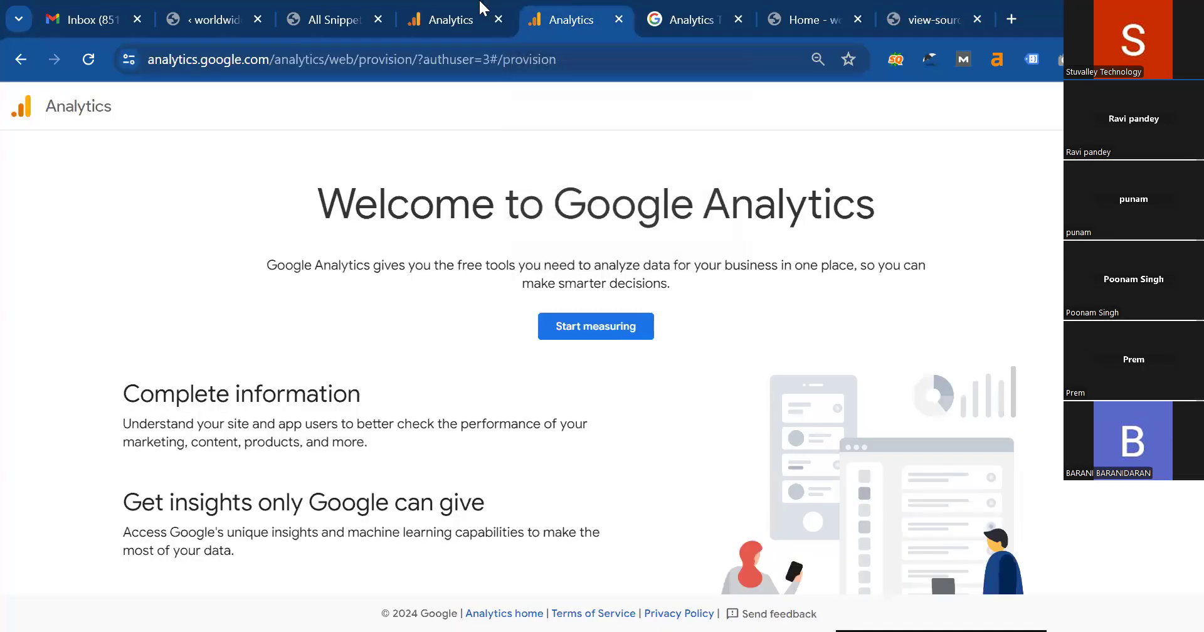
left_click(477, 7)
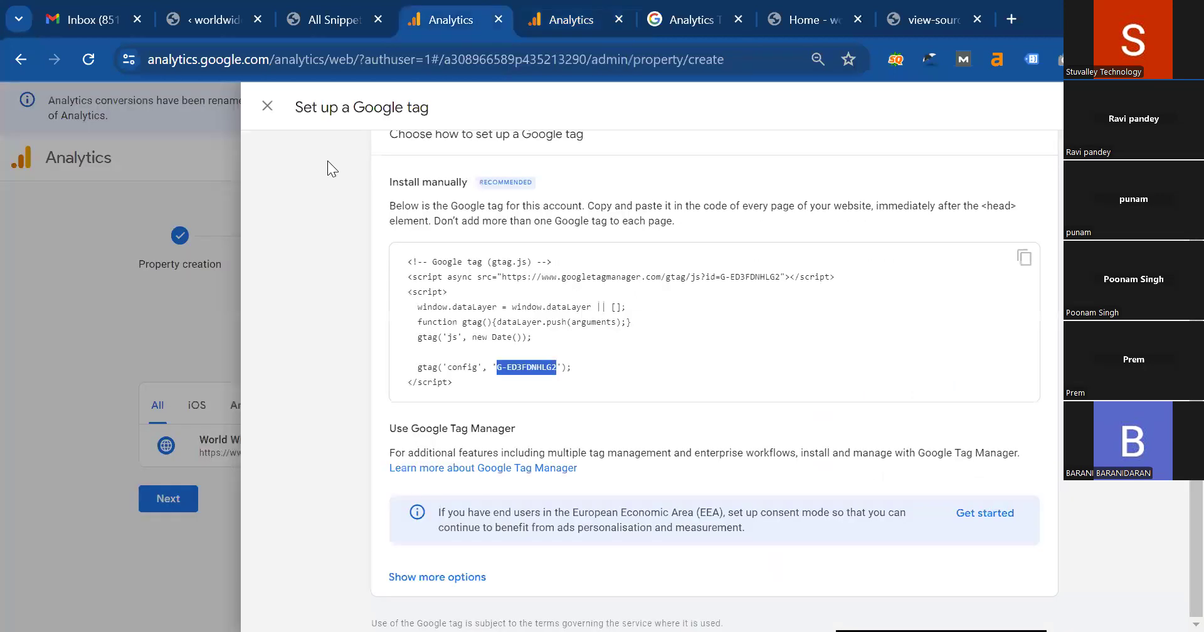
left_click(266, 111)
scroll(352, 194, "down", 5)
scroll(317, 155, "up", 5)
left_click(268, 107)
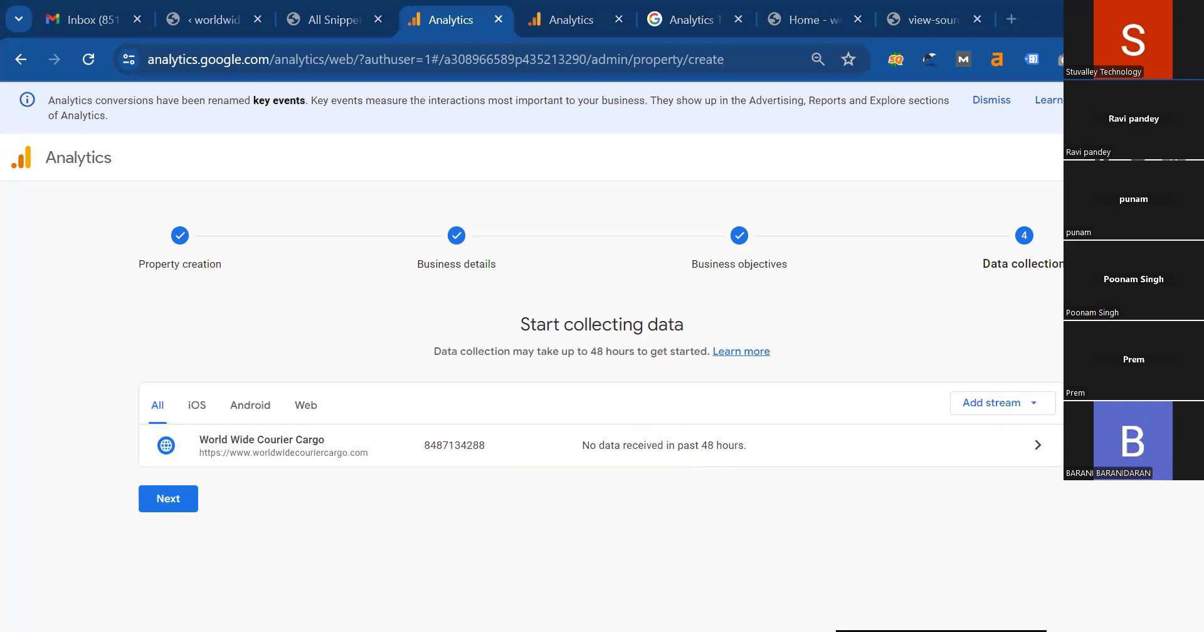
Switch to the StuIntern property's Analytics window and examine its Traffic acquisition report and Home overview.
key("alt+Tab")
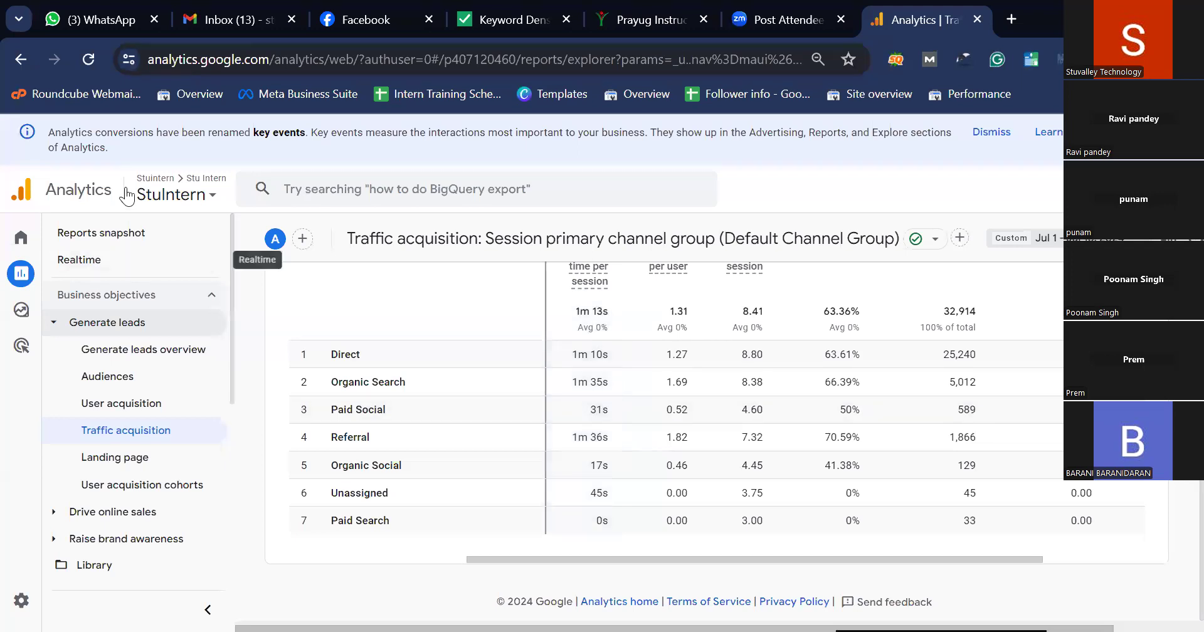
scroll(808, 414, "up", 8)
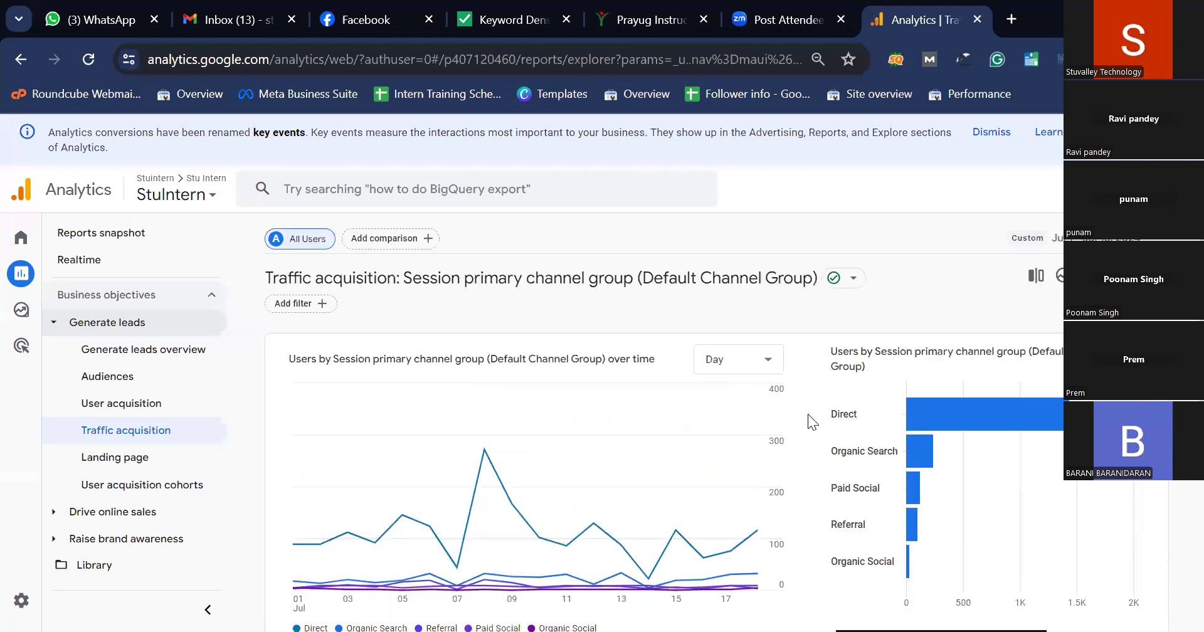
left_click(20, 237)
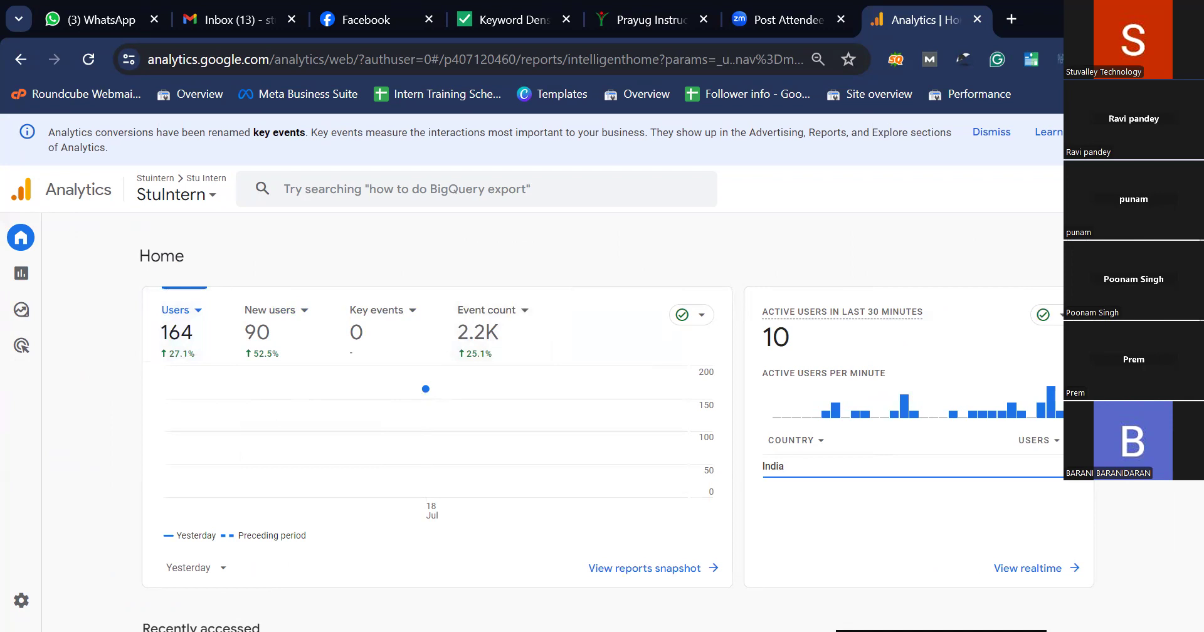
scroll(602, 408, "down", 3)
scroll(602, 407, "up", 3)
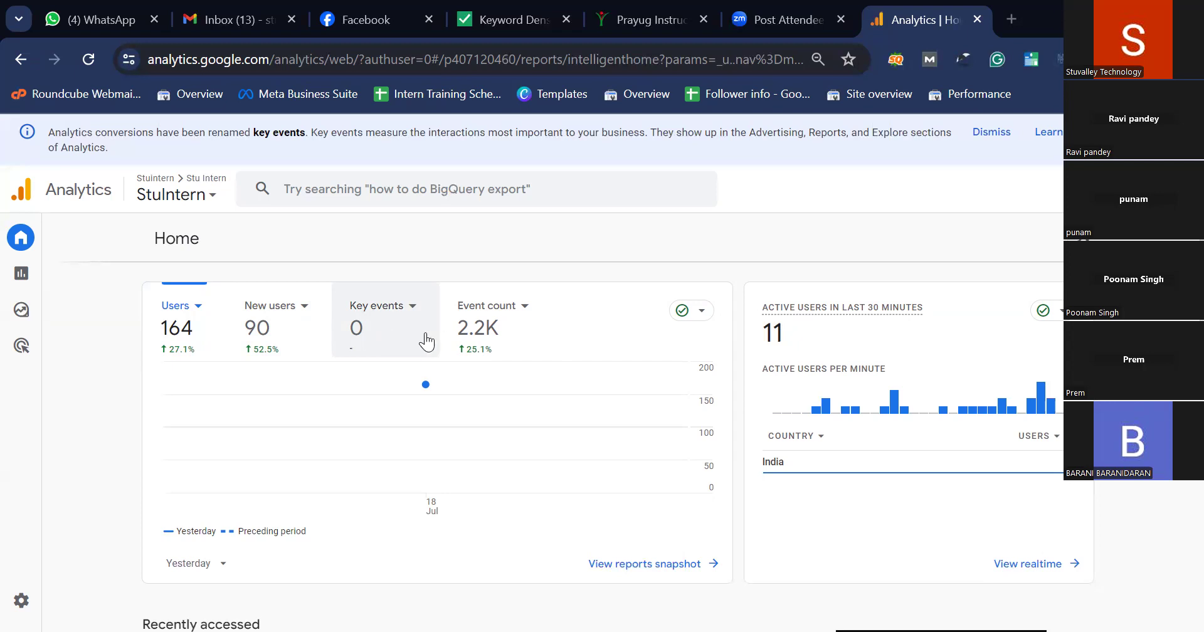
View the Home overview metrics for This week and set the overview card's date range to Last week.
left_click(195, 563)
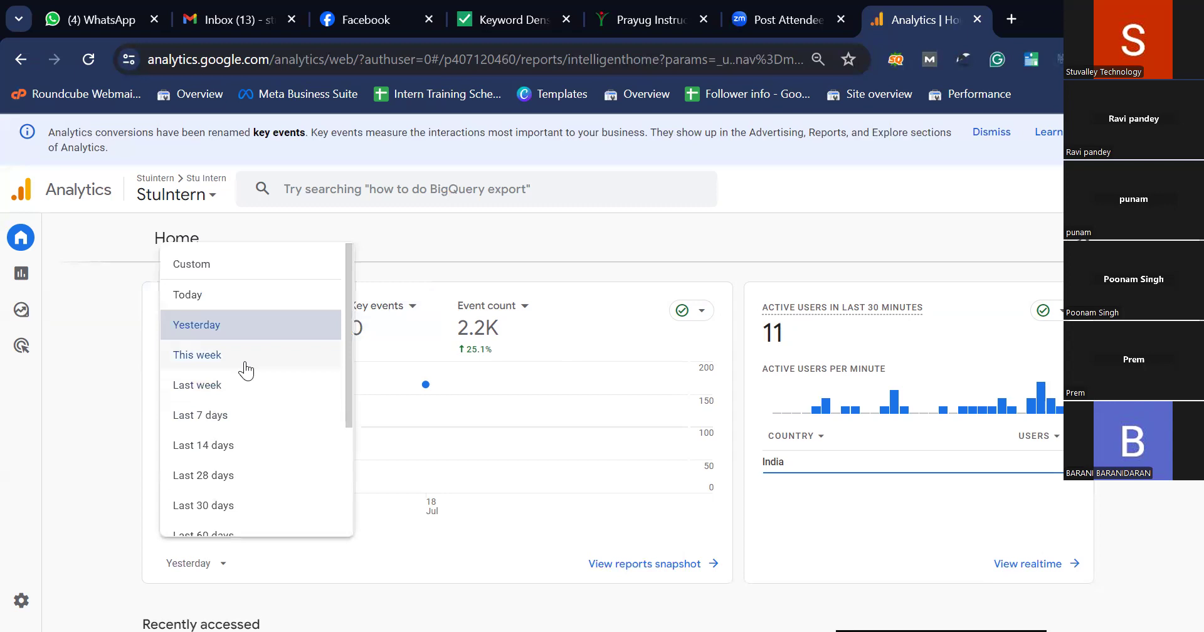
left_click(246, 369)
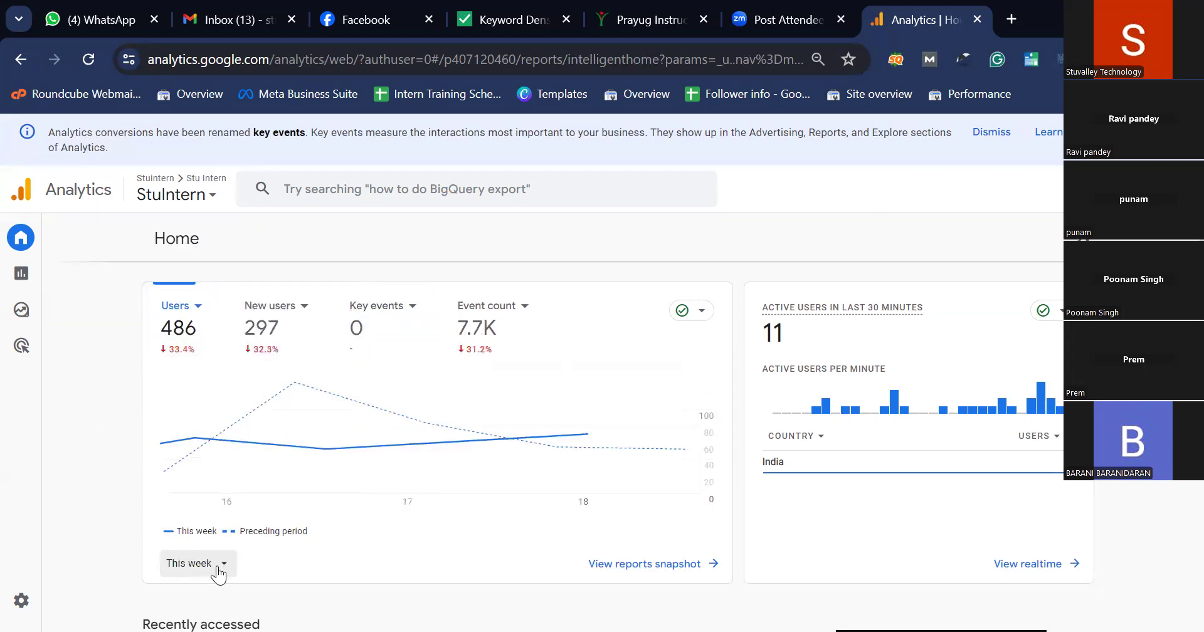
left_click(217, 567)
left_click(242, 390)
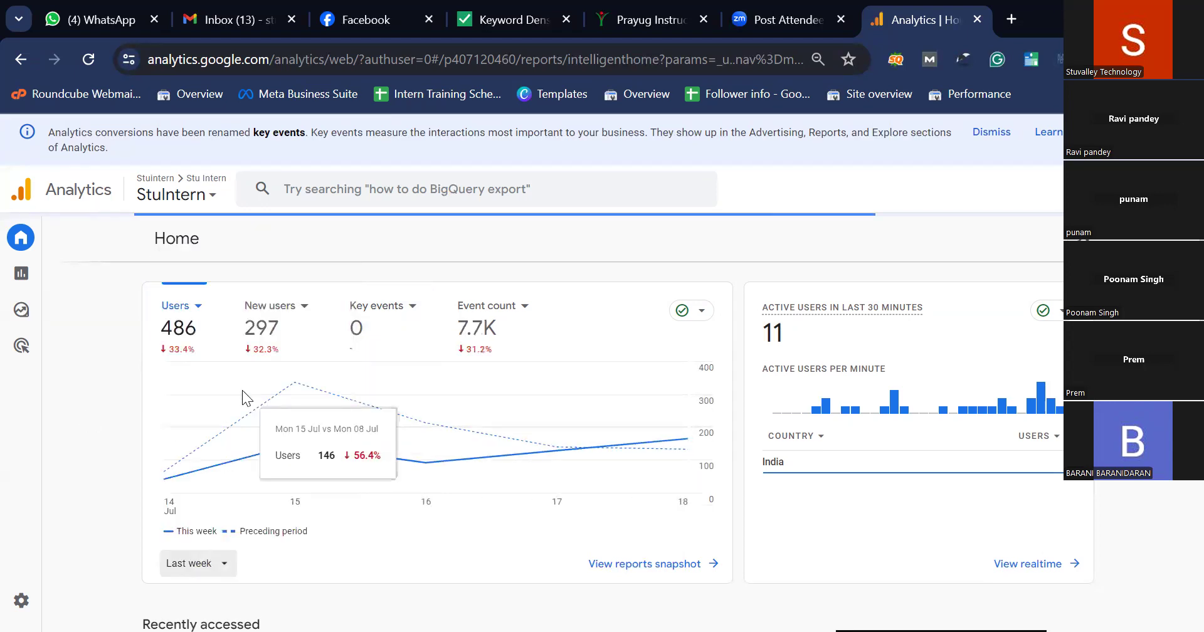
Examine the preset date ranges and the custom date calendar of the Home overview card, and close the calendar.
left_click(221, 564)
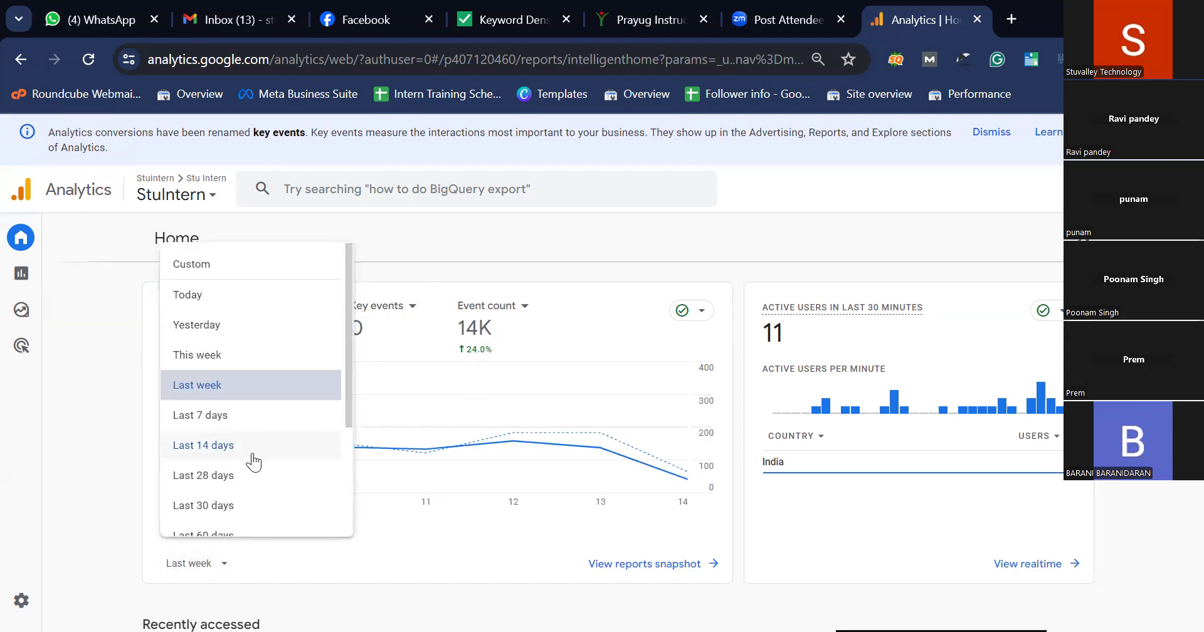
scroll(246, 424, "down", 3)
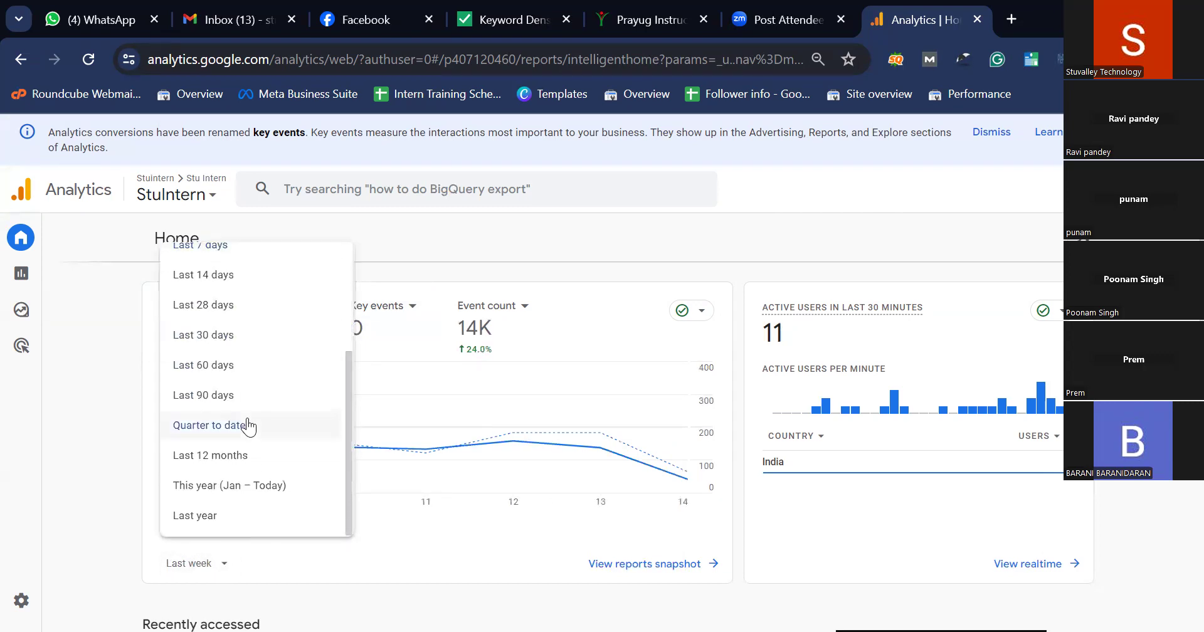
scroll(246, 424, "up", 3)
left_click(222, 264)
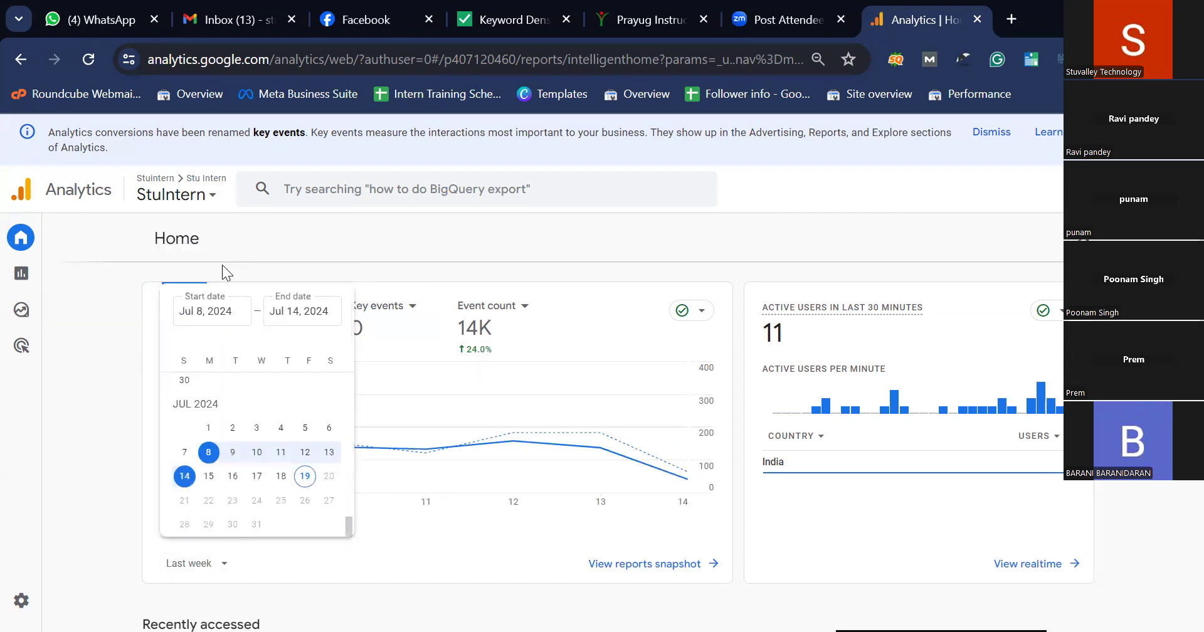
left_click(482, 262)
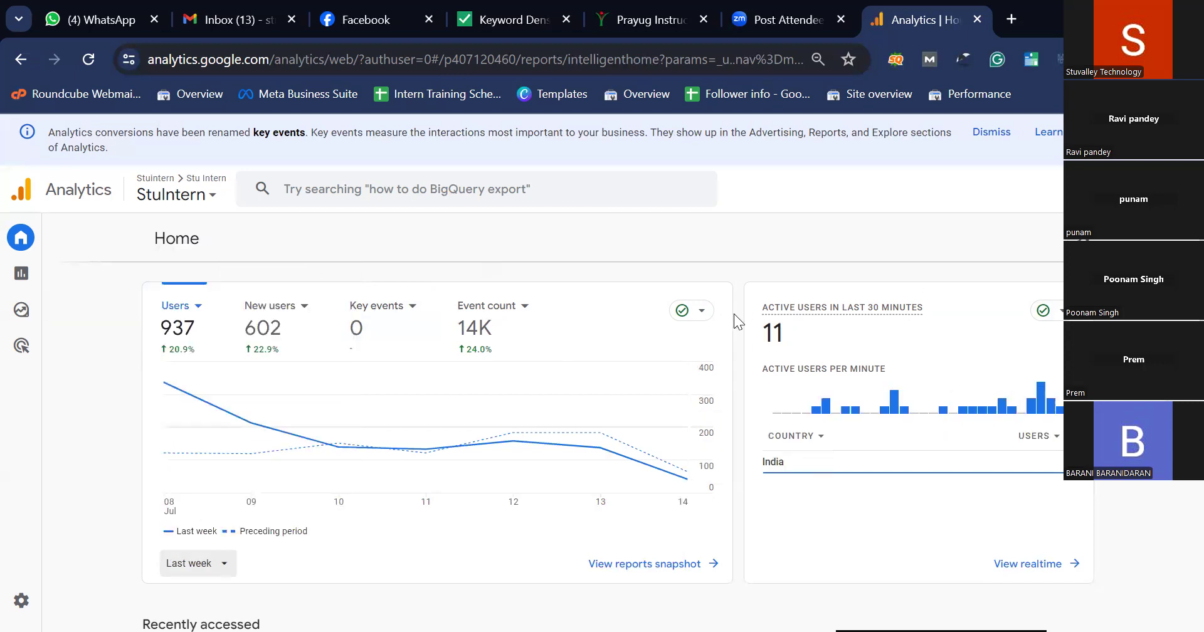
Open the Realtime overview from the Home card showing active users in the last 30 minutes.
left_click_drag(759, 335, 805, 343)
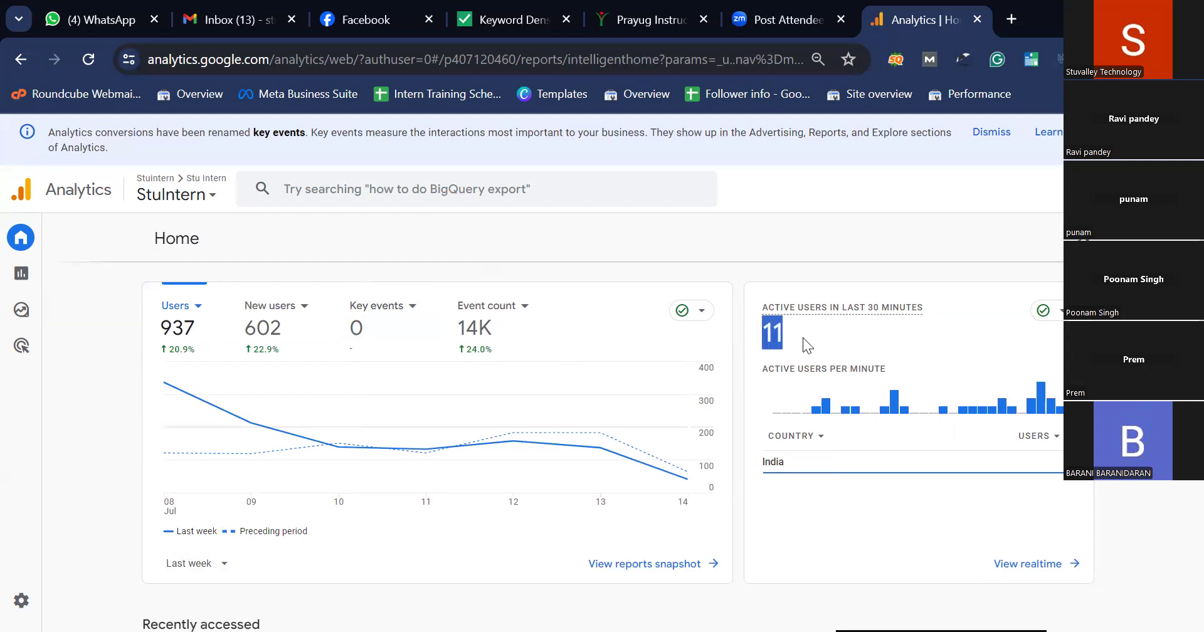
left_click(1033, 564)
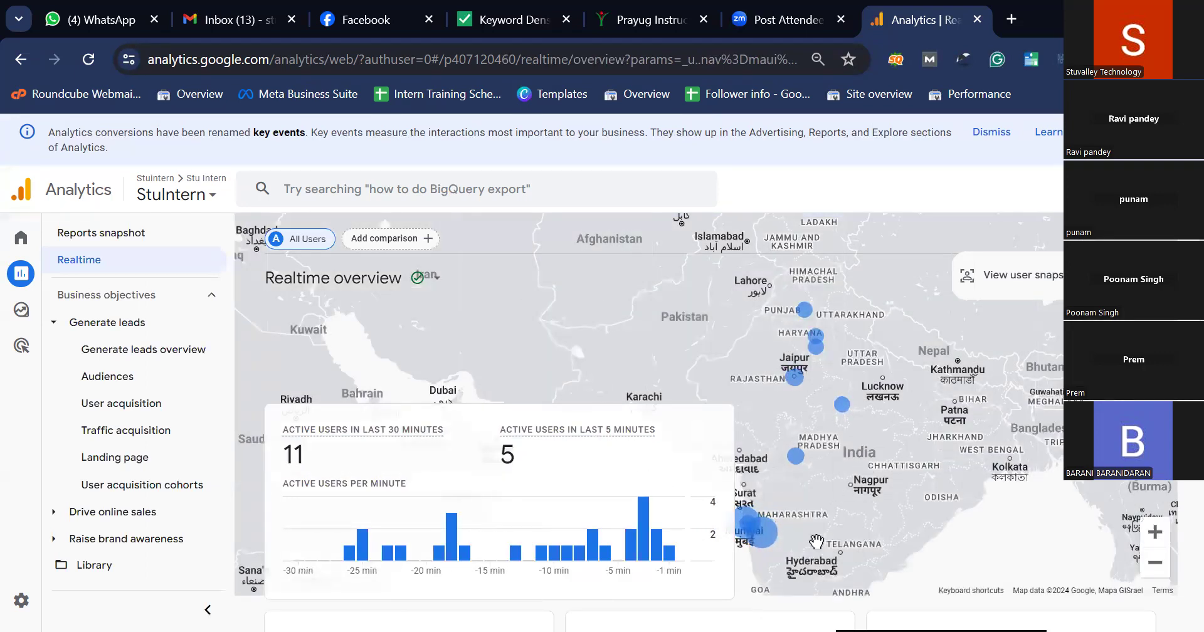
scroll(868, 445, "down", 2)
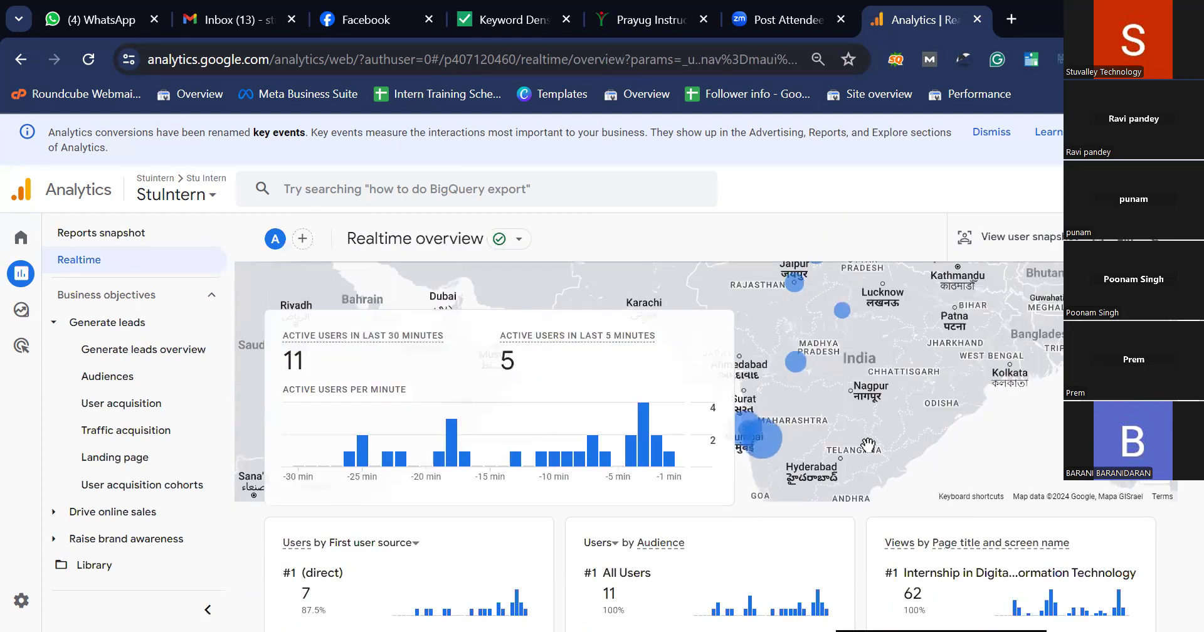
scroll(868, 445, "up", 2)
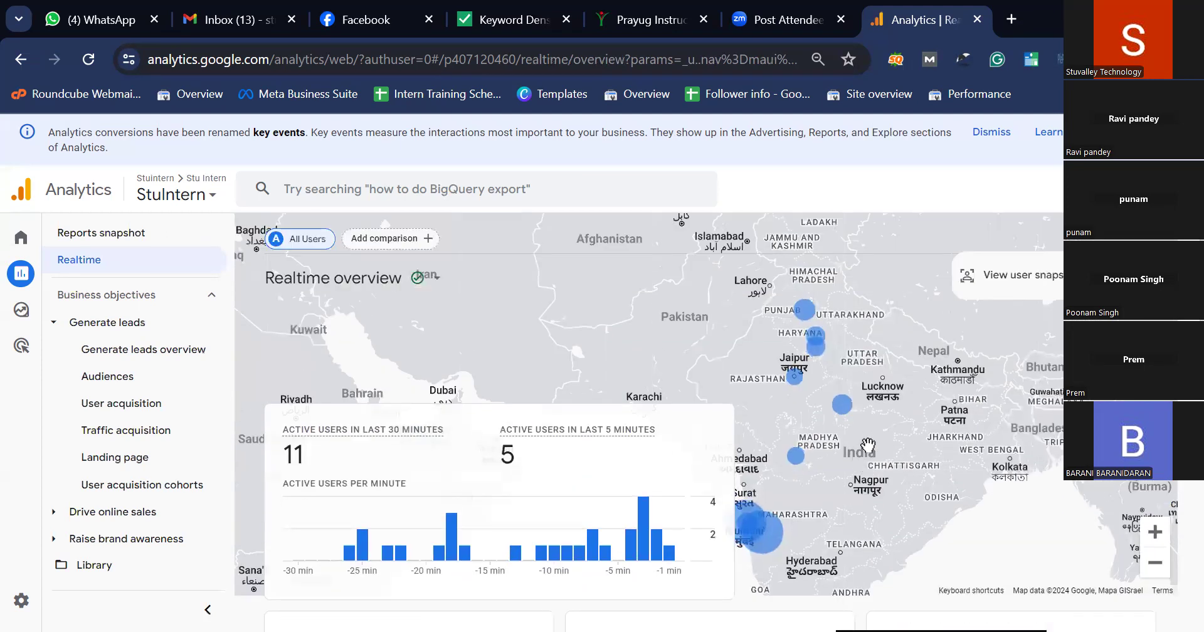
Examine the active users' locations across India on the Realtime map, including Jhansi and Indore, and the user source and audience cards below.
left_click(1157, 566)
left_click(1157, 565)
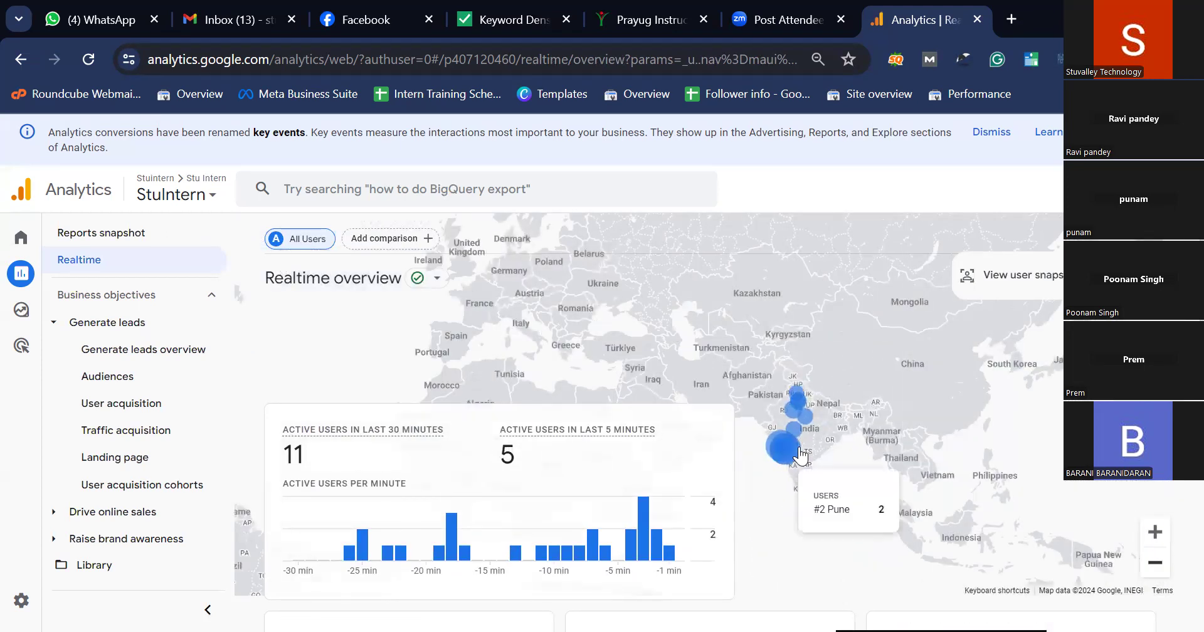
left_click(1155, 534)
left_click(1156, 534)
left_click(1155, 534)
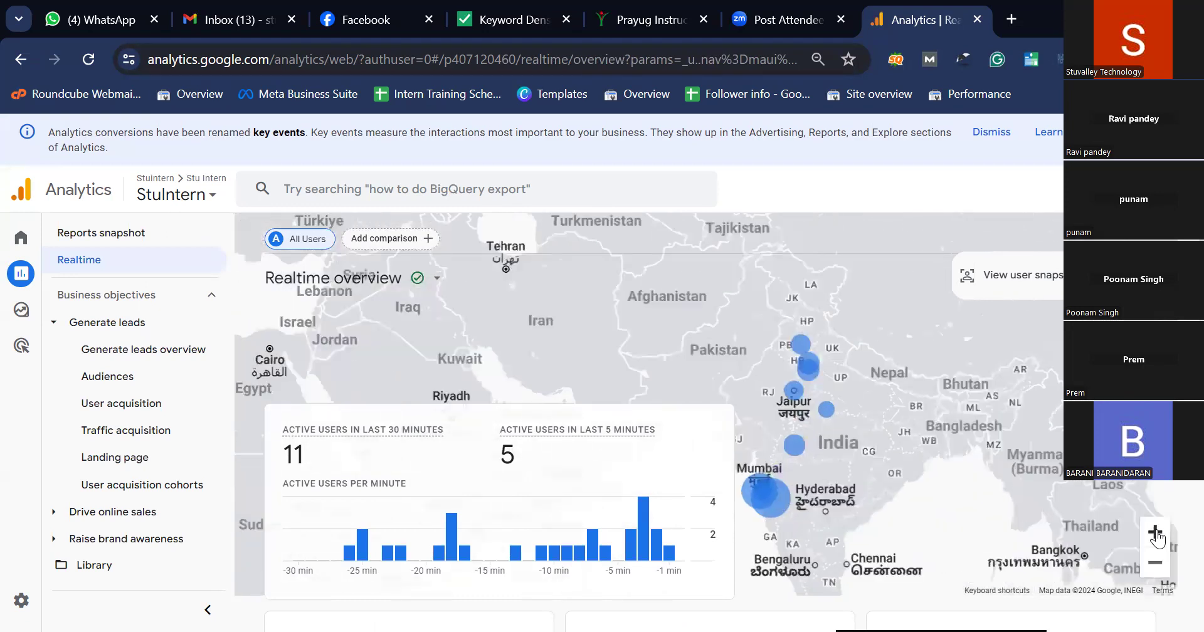
left_click(1156, 533)
left_click(1156, 534)
left_click(1154, 562)
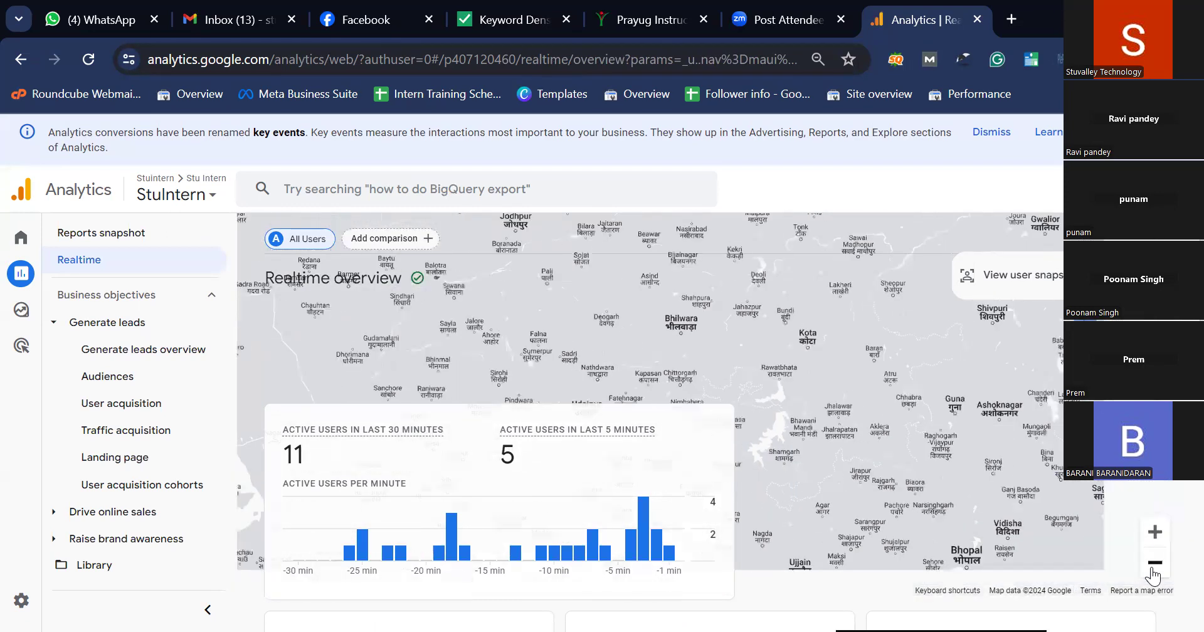
mouse_move(894, 401)
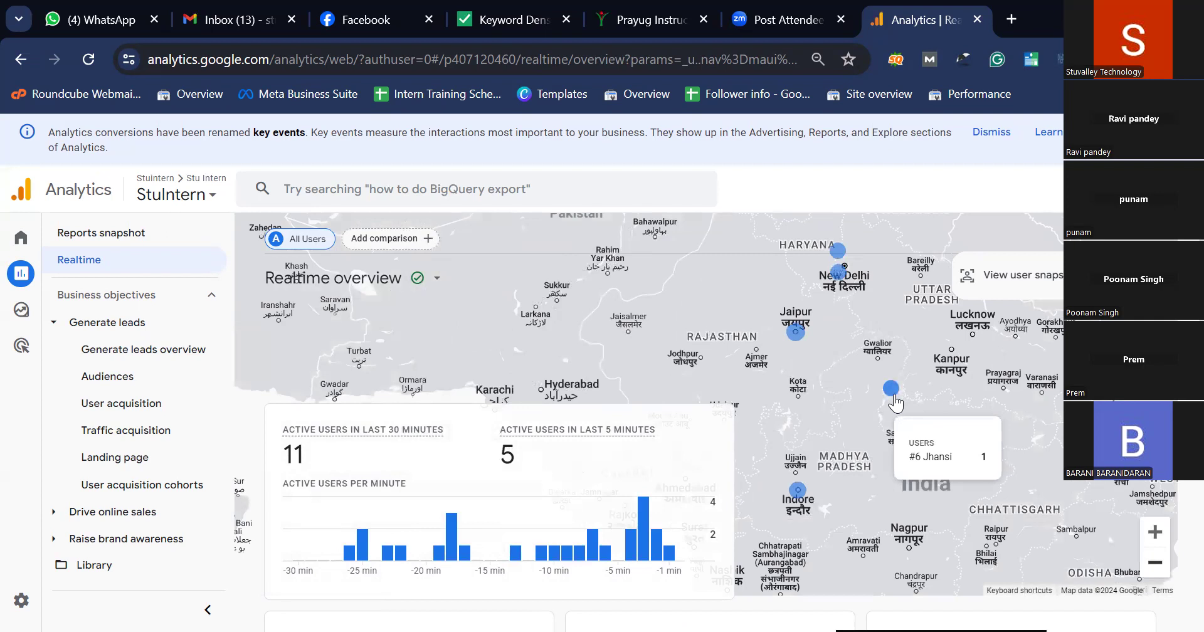
mouse_move(844, 263)
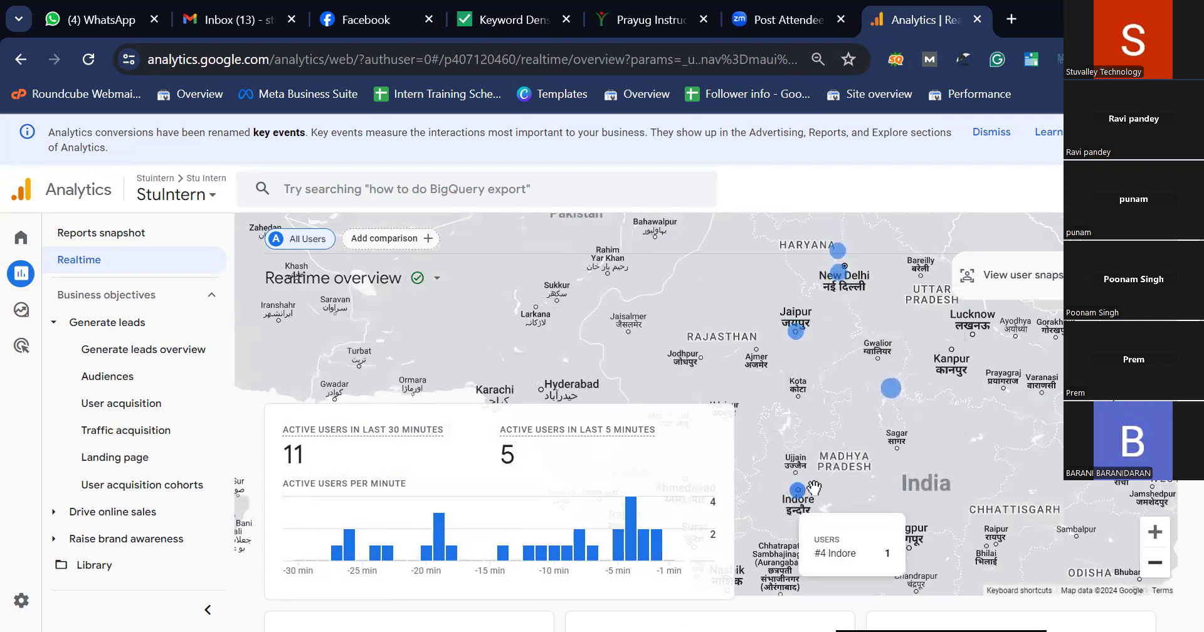
mouse_move(797, 491)
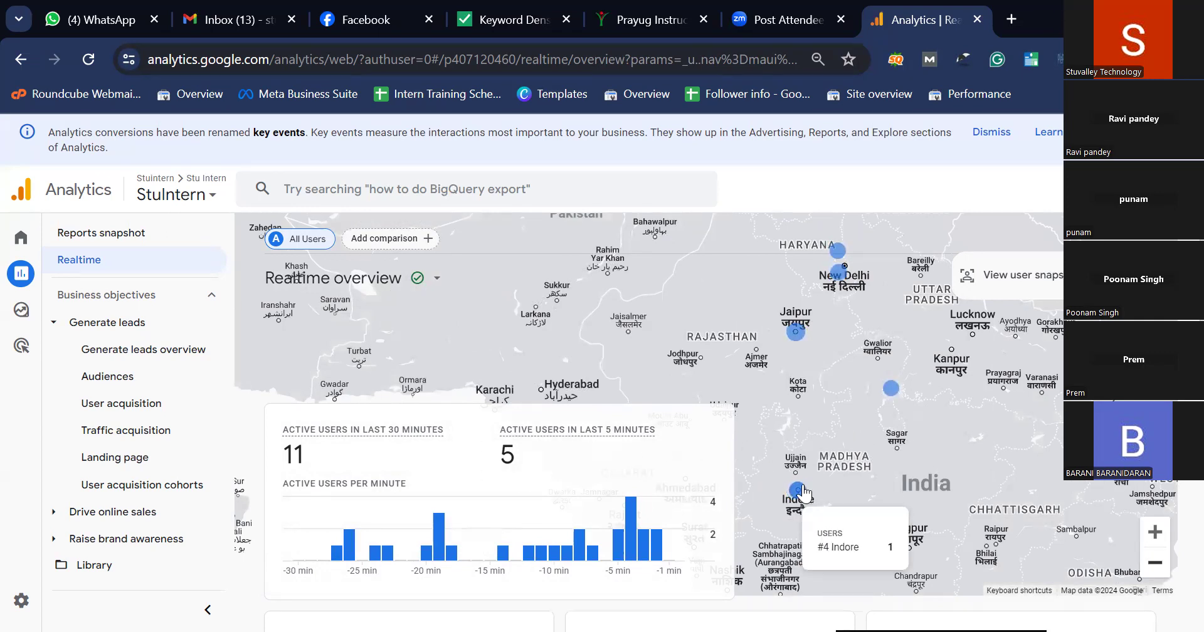
scroll(803, 493, "down", 1)
scroll(800, 486, "down", 3)
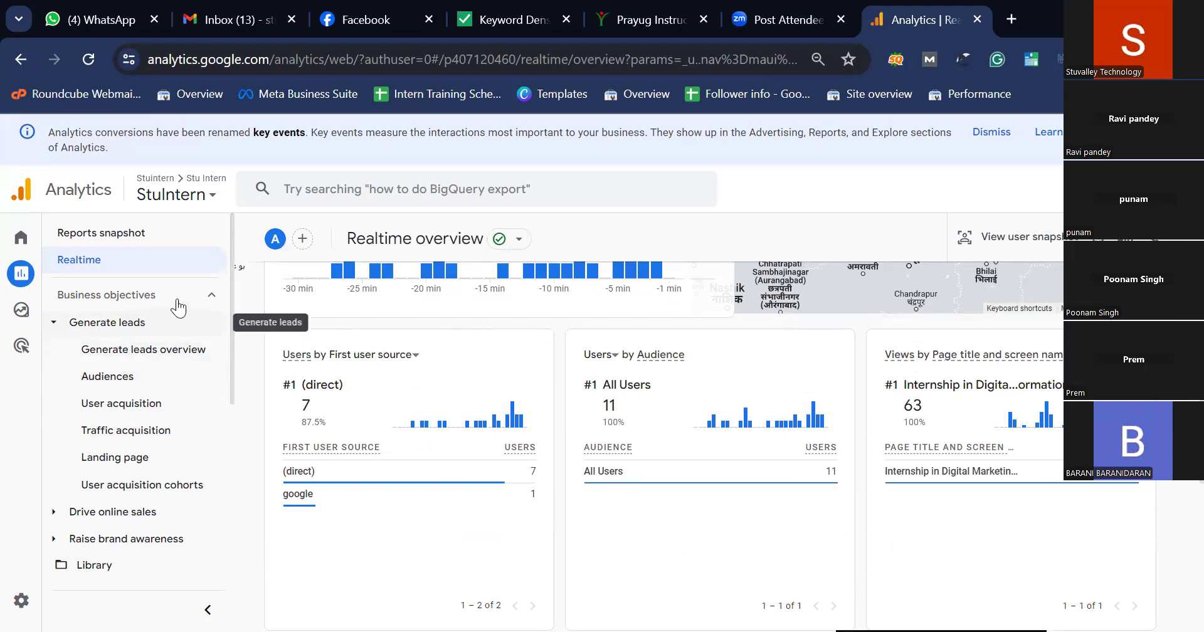
Open the Generate leads overview report and examine its cards down to the users by city breakdown.
left_click(169, 359)
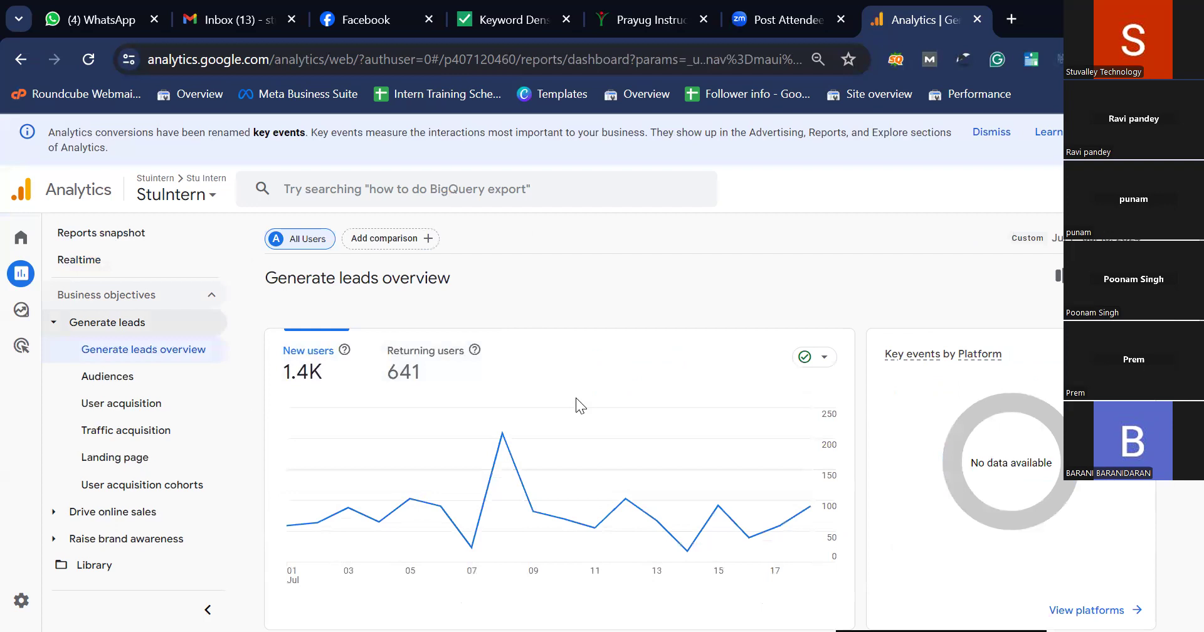
scroll(575, 398, "down", 2)
scroll(576, 397, "up", 2)
scroll(575, 398, "down", 2)
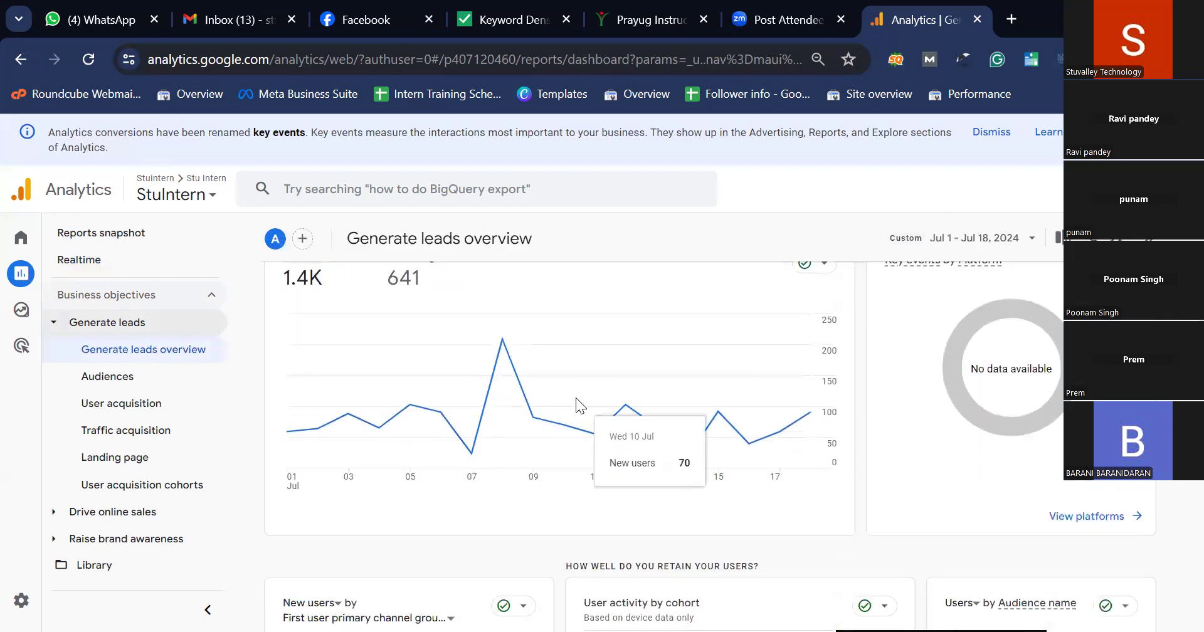
scroll(575, 398, "down", 15)
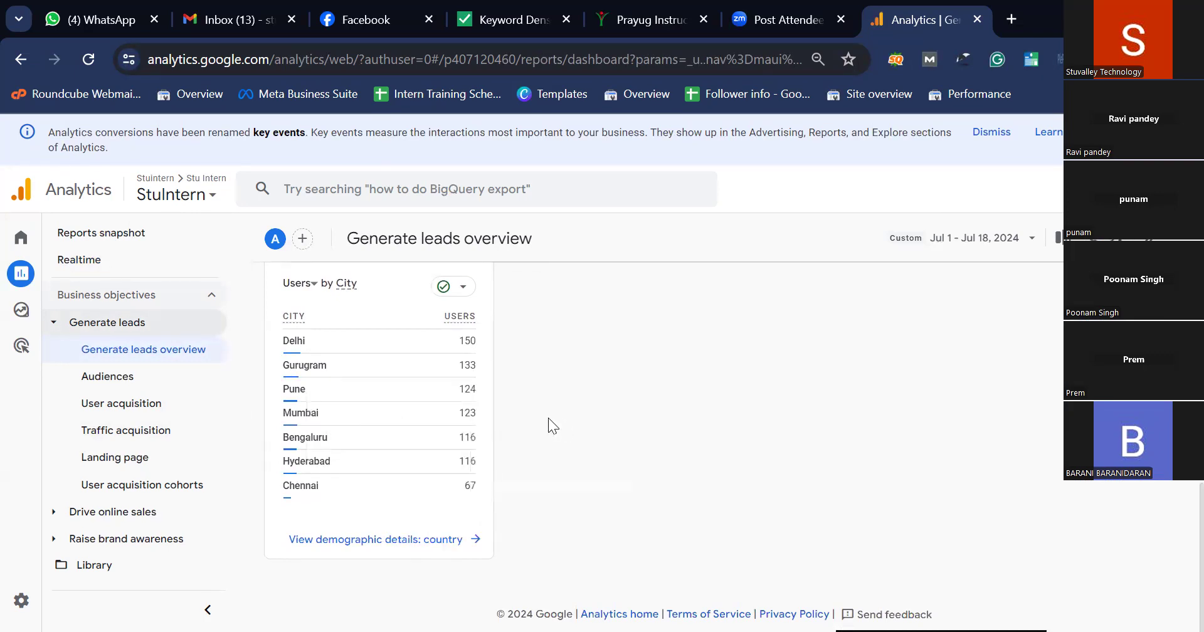
Open the Audiences report and examine the All Users audience's user trend, device category and platform breakdowns.
left_click(144, 378)
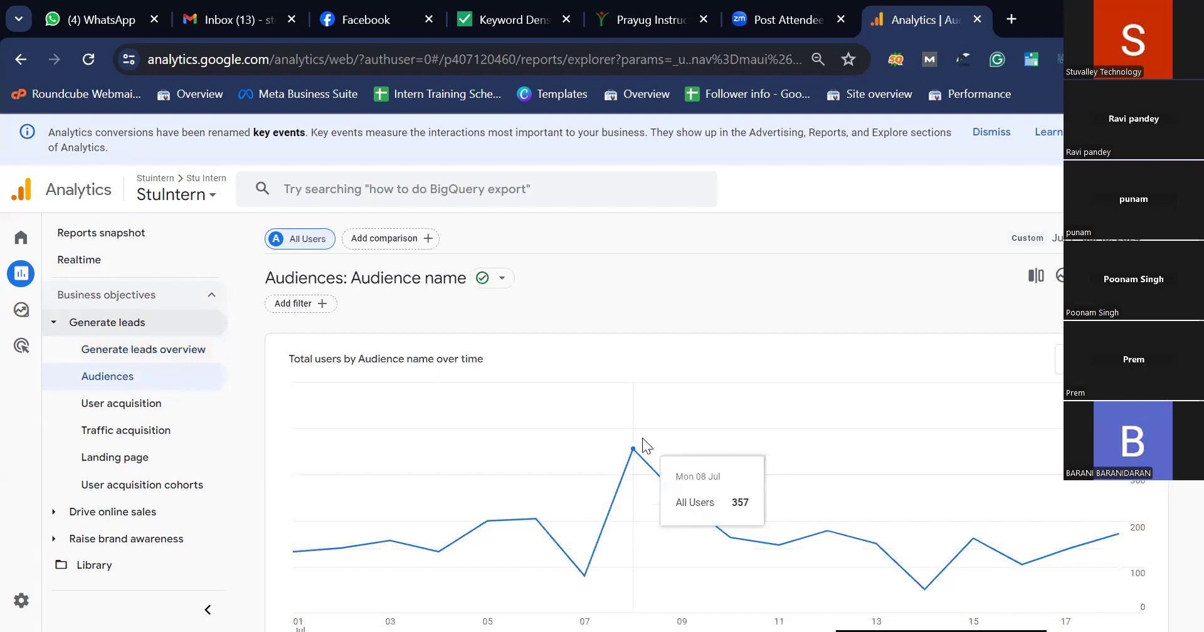
scroll(642, 438, "down", 4)
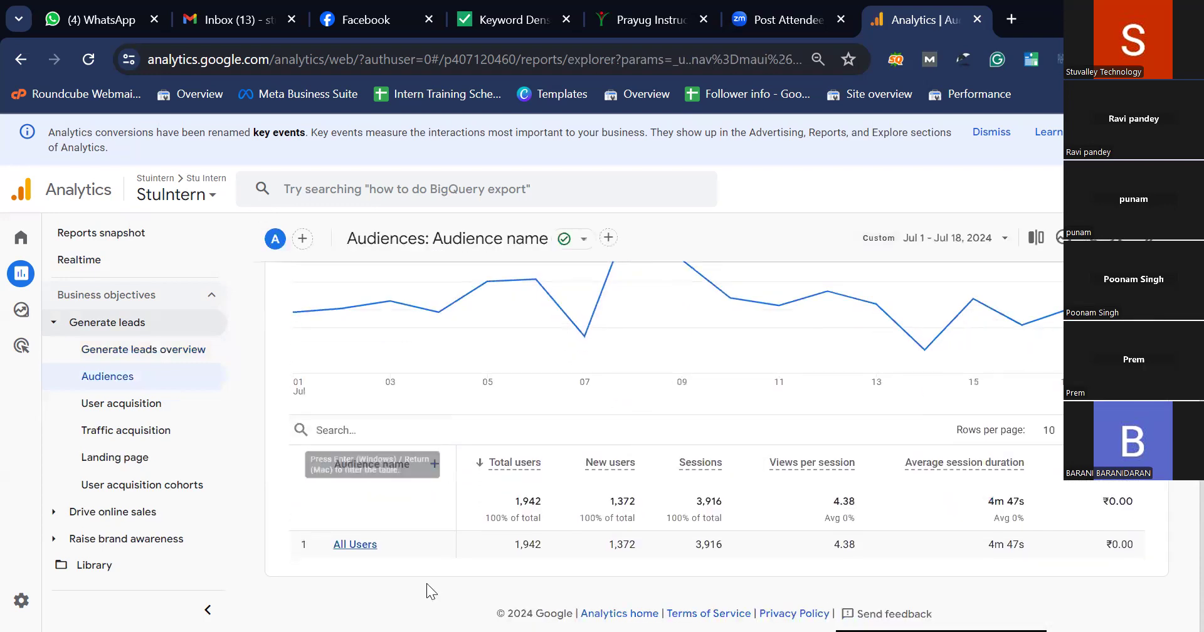
left_click(373, 544)
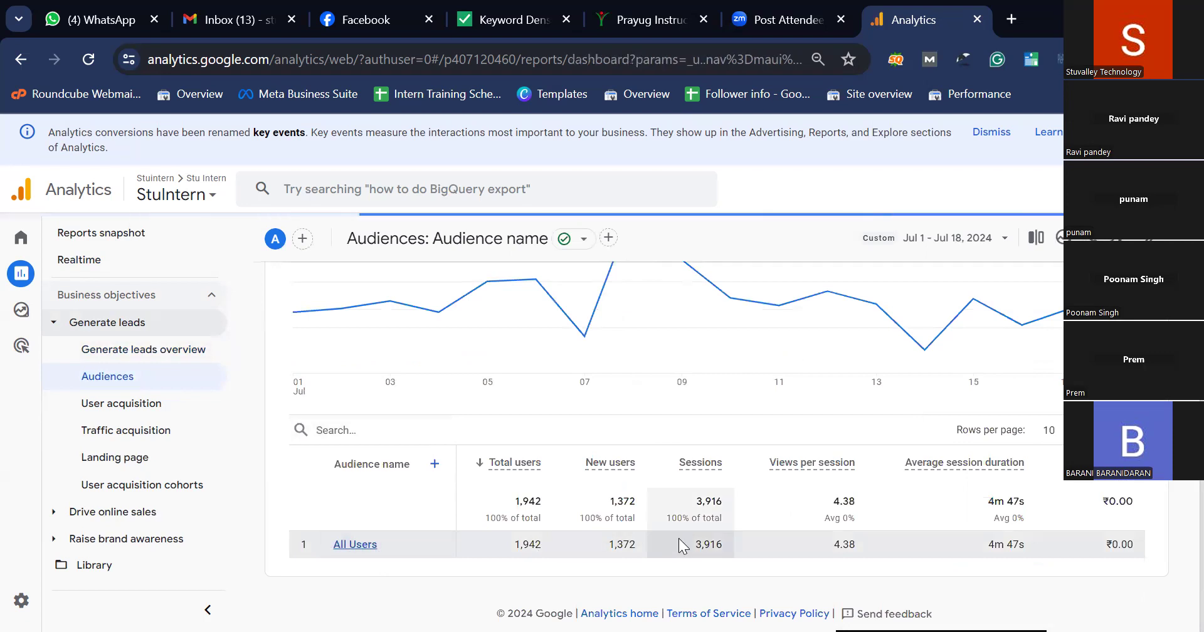
scroll(523, 496, "down", 5)
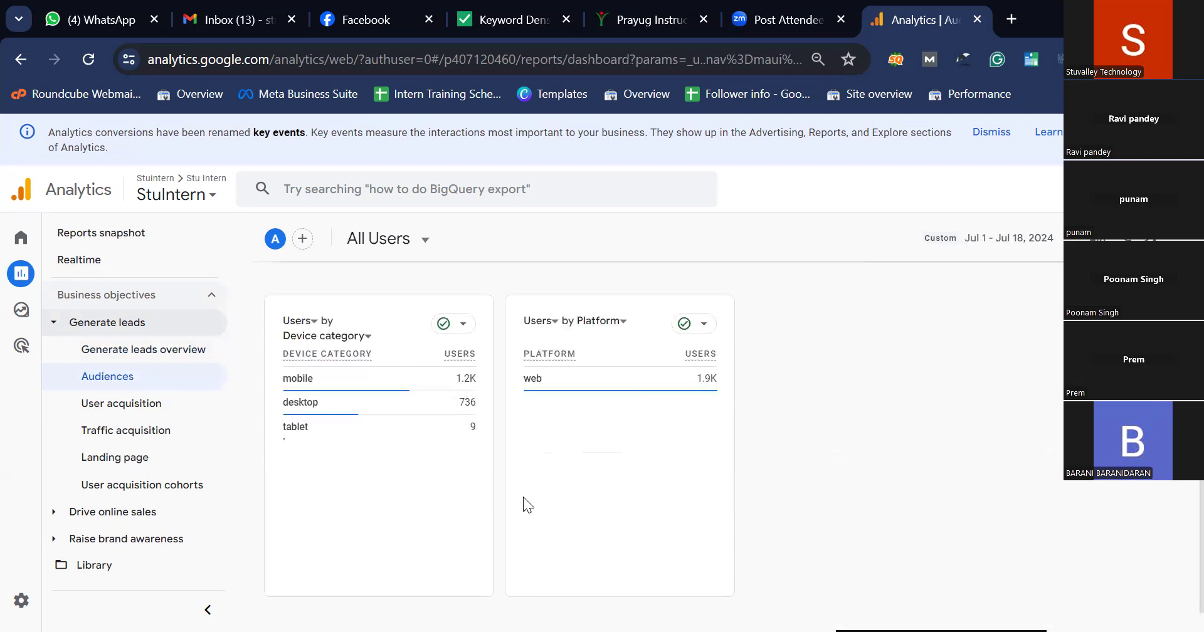
scroll(523, 497, "up", 4)
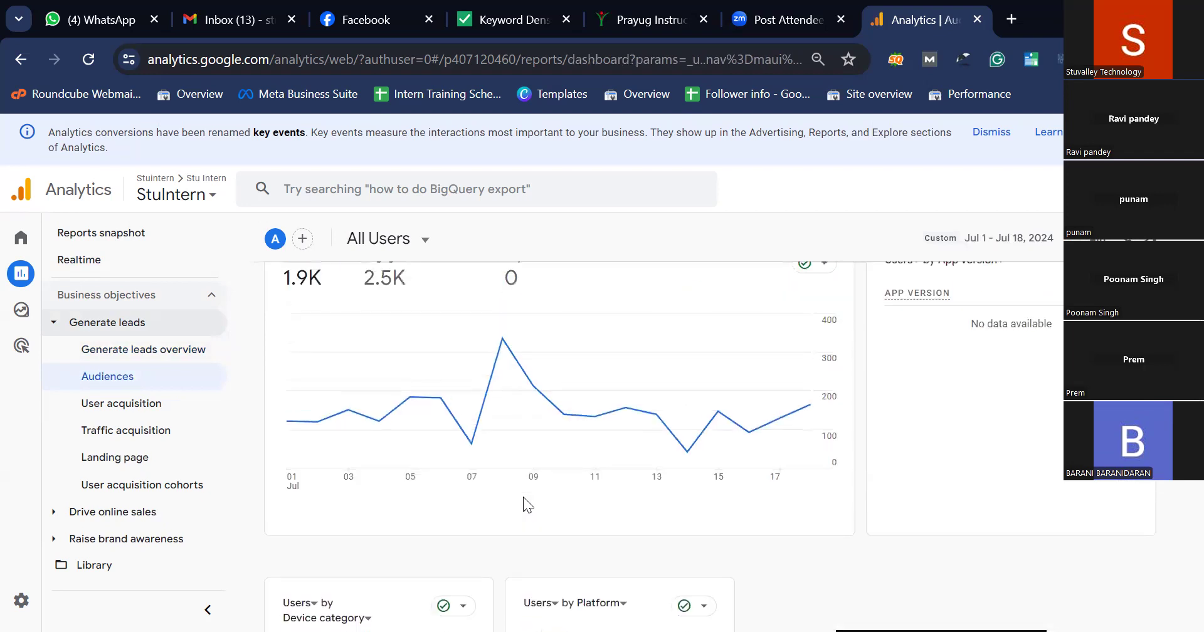
scroll(522, 497, "up", 2)
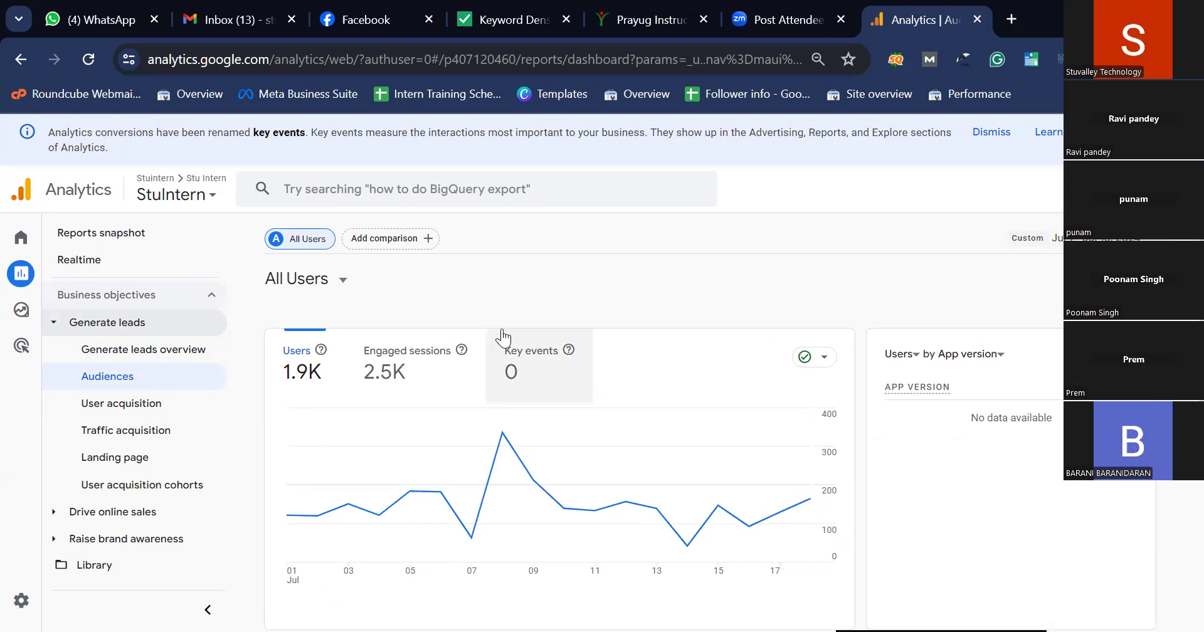
scroll(501, 338, "down", 2)
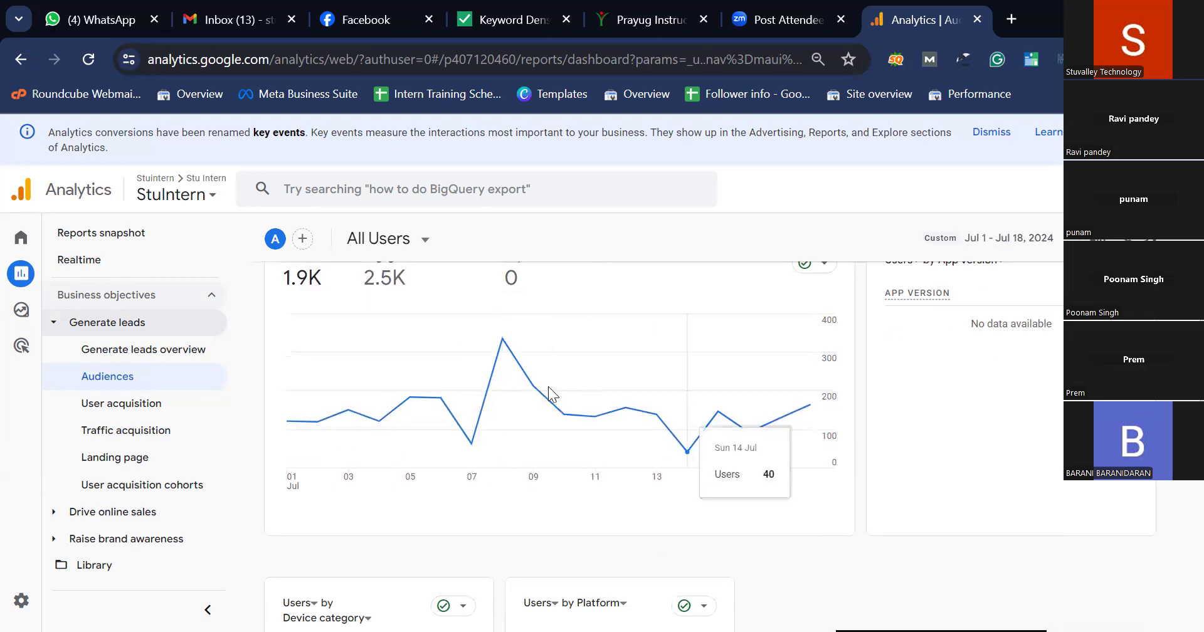
scroll(577, 518, "down", 5)
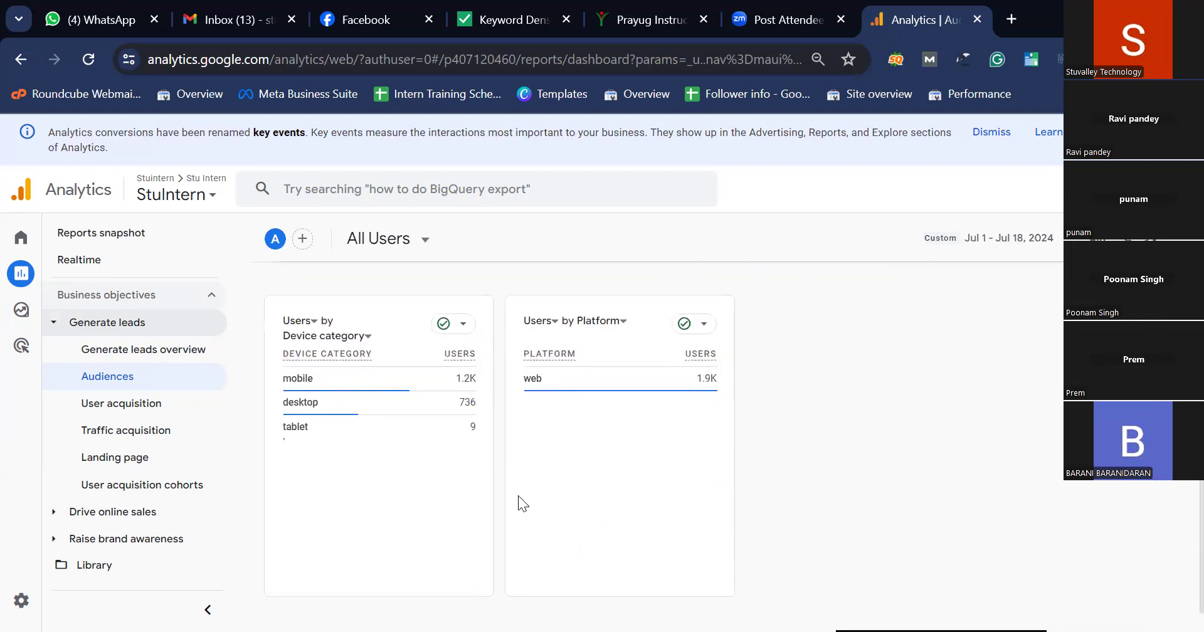
mouse_move(305, 408)
mouse_move(337, 426)
Open the User acquisition report and examine its table of first user primary channel groups.
left_click(121, 403)
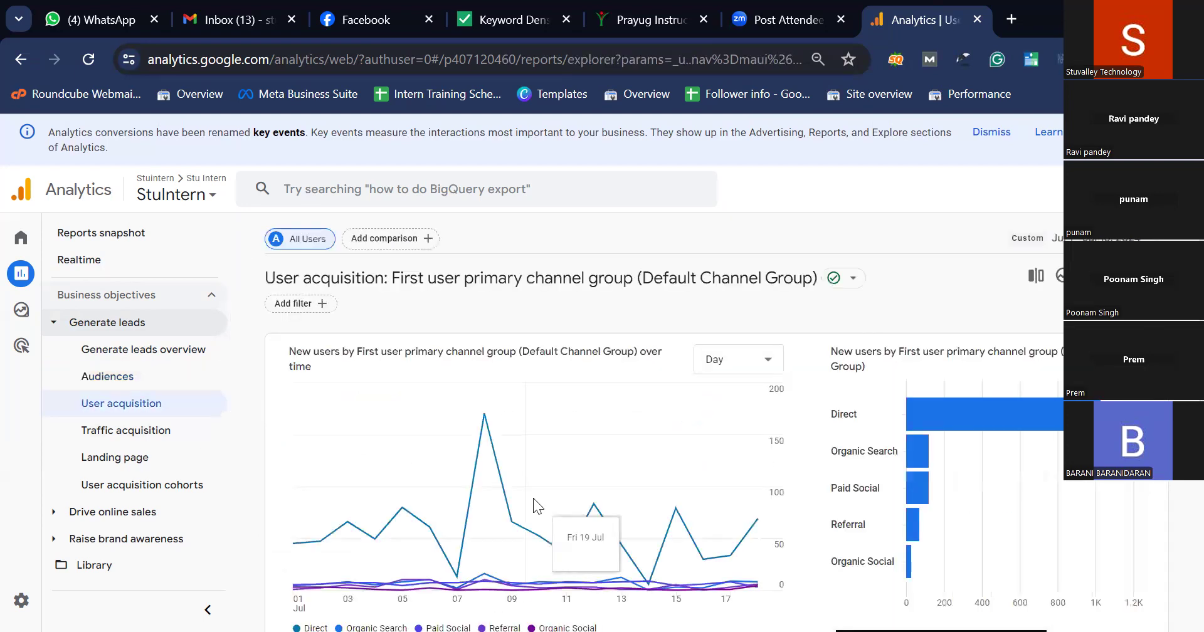
scroll(634, 486, "down", 8)
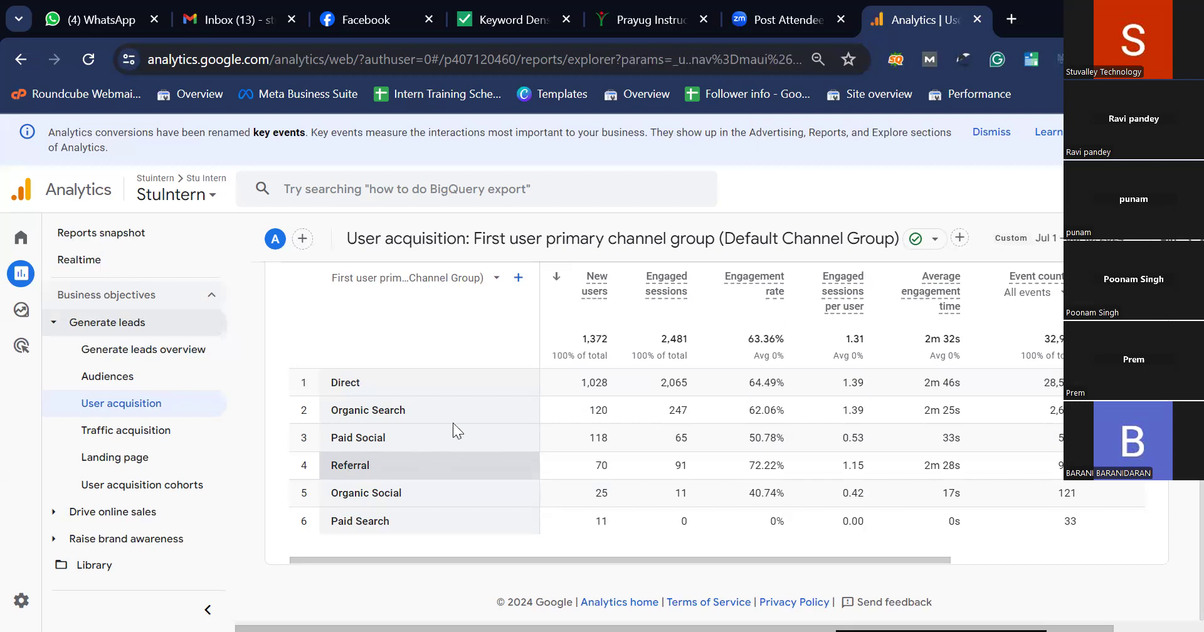
scroll(475, 465, "up", 2)
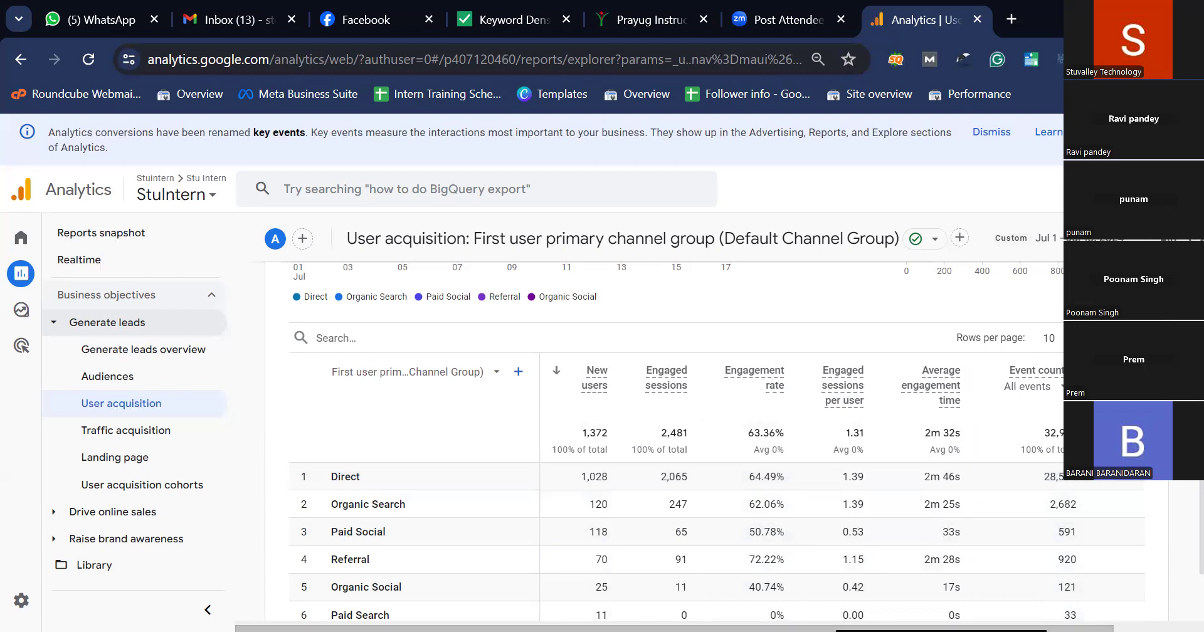
Examine the session channel table in the Traffic acquisition report and open the Landing page report.
scroll(652, 439, "right", 3)
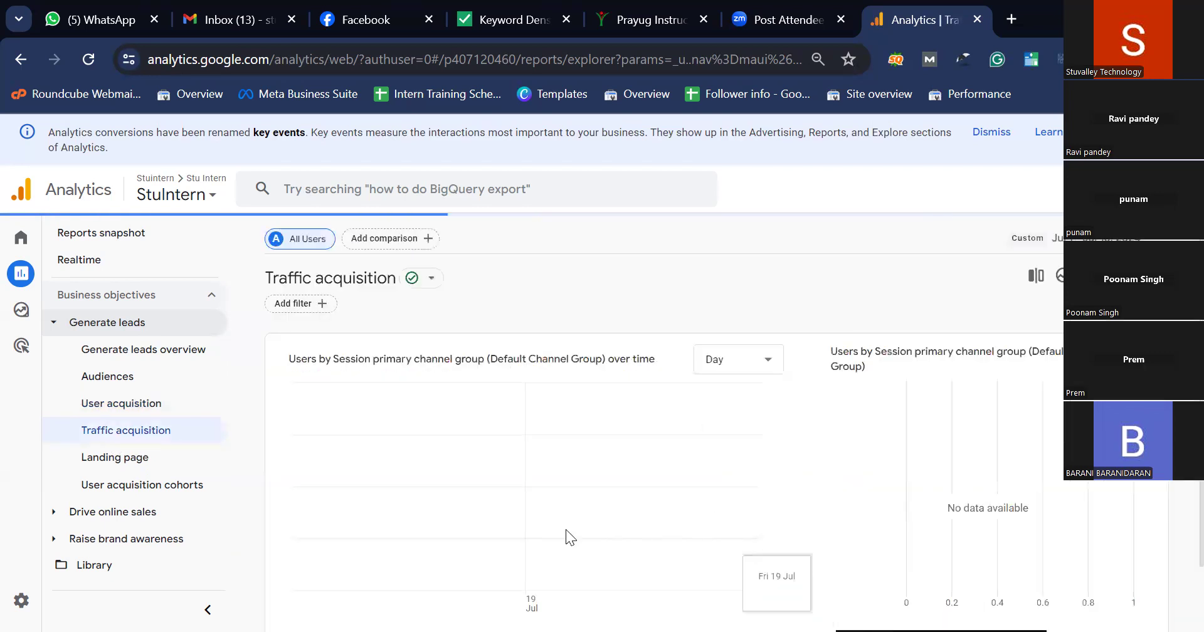
scroll(565, 530, "down", 10)
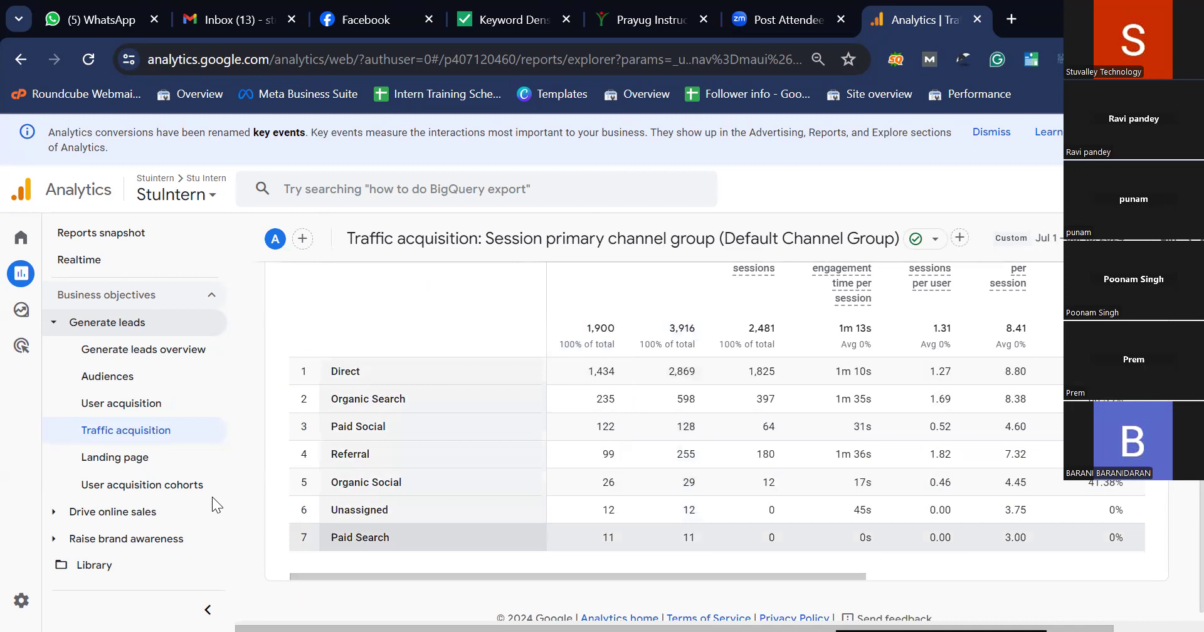
left_click(124, 467)
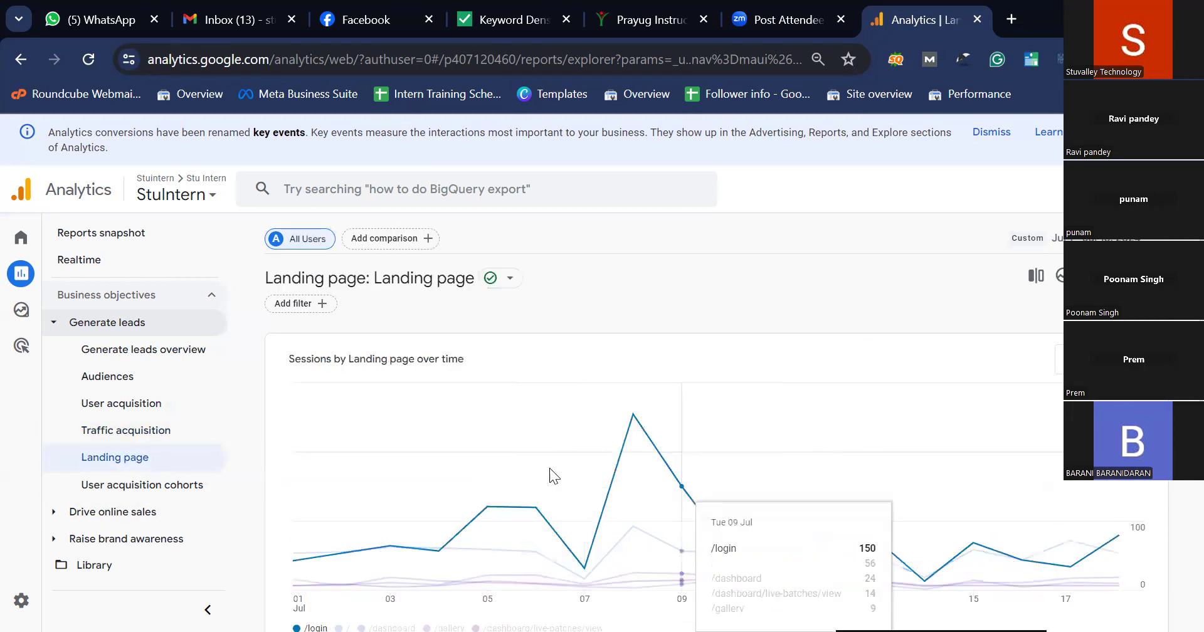
Set the Landing page report's table to show 100 rows per page.
scroll(552, 467, "down", 5)
scroll(552, 475, "down", 3)
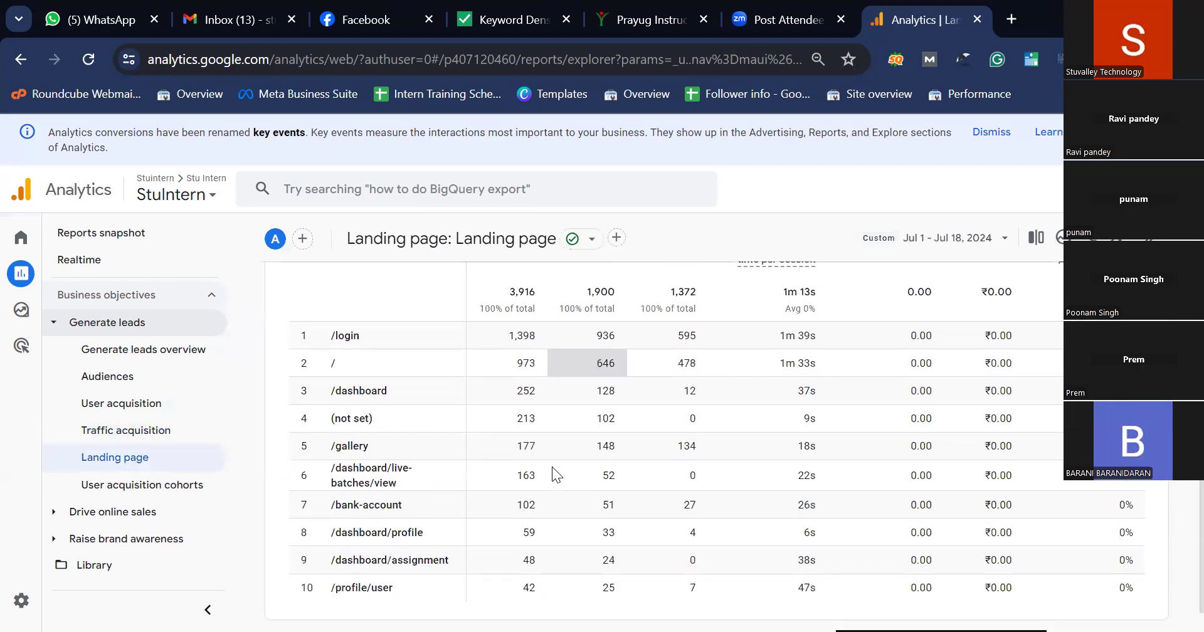
scroll(552, 474, "up", 3)
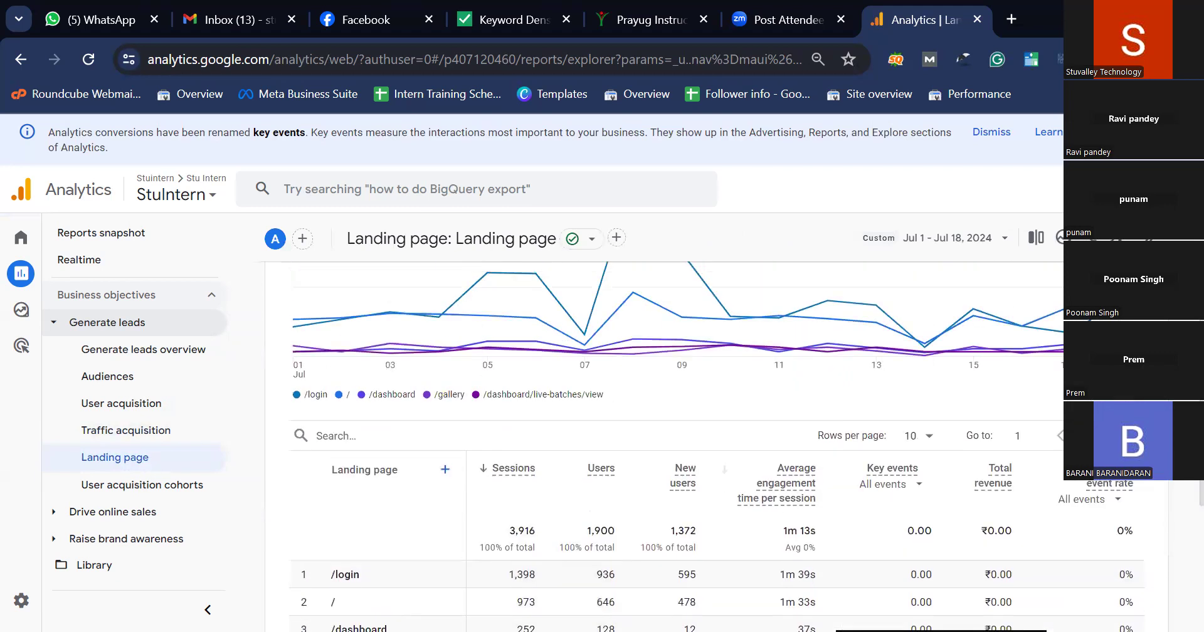
left_click(915, 443)
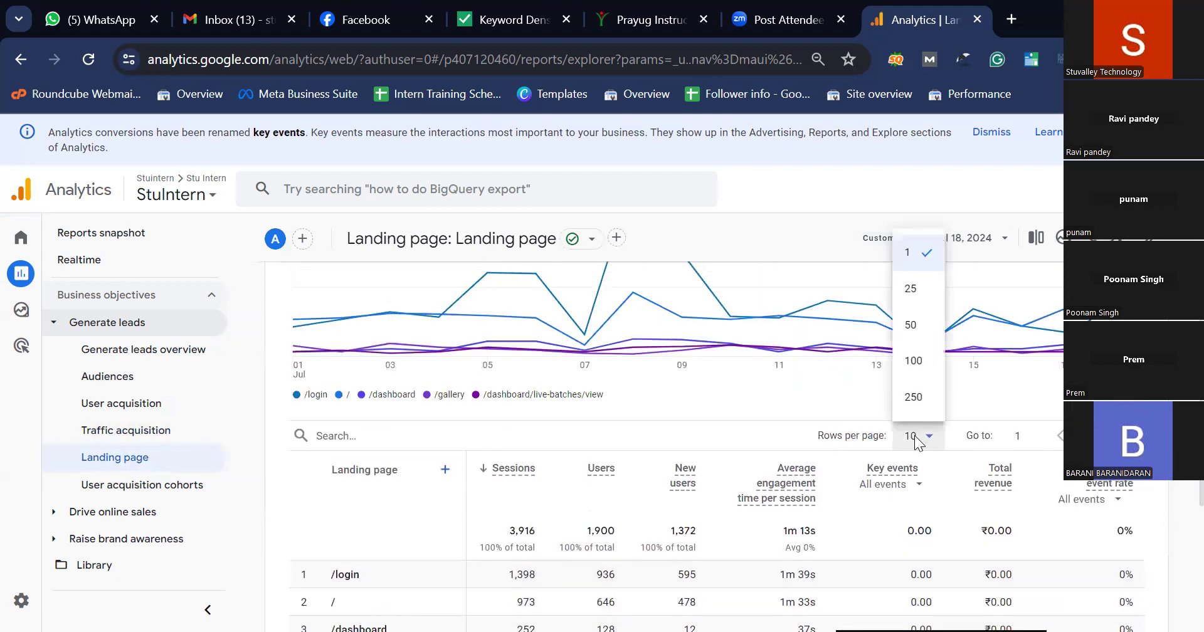
left_click(911, 362)
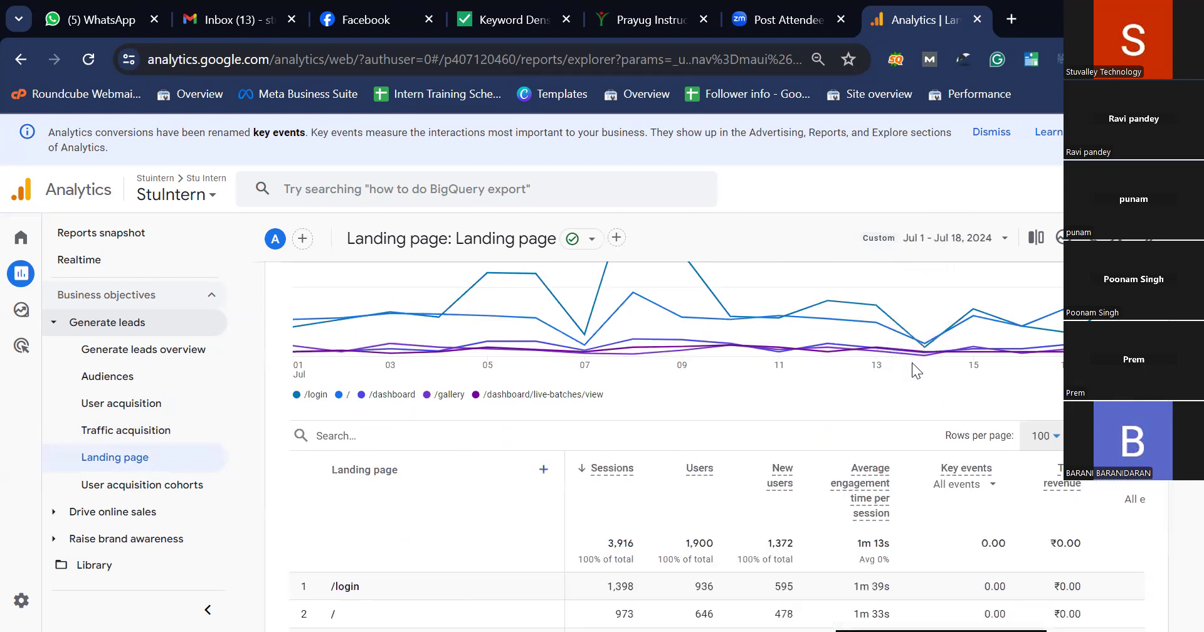
Examine the landing page paths and their sessions, users and engagement times down through the extended table.
scroll(527, 475, "down", 3)
scroll(527, 470, "down", 3)
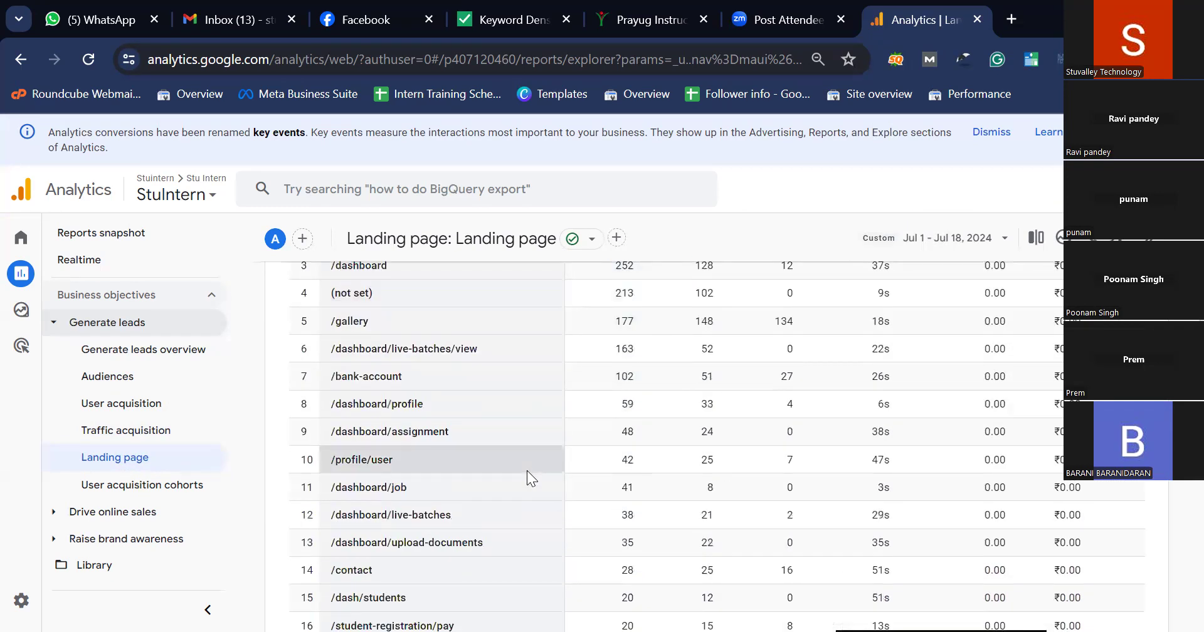
scroll(527, 470, "down", 3)
scroll(528, 469, "down", 6)
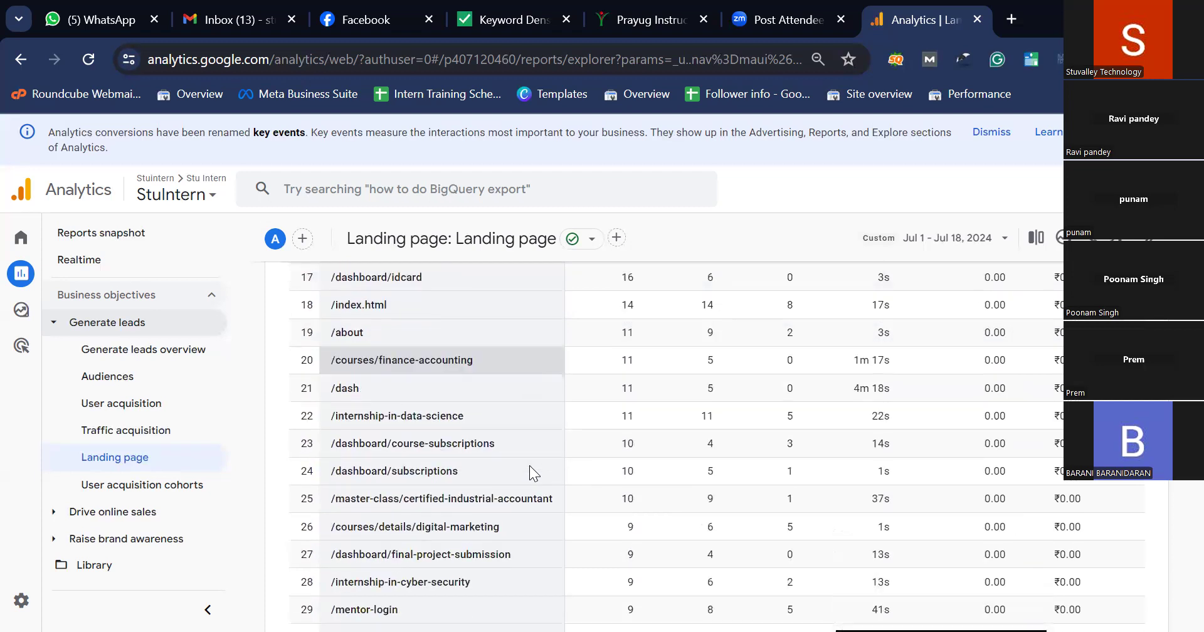
scroll(529, 465, "down", 6)
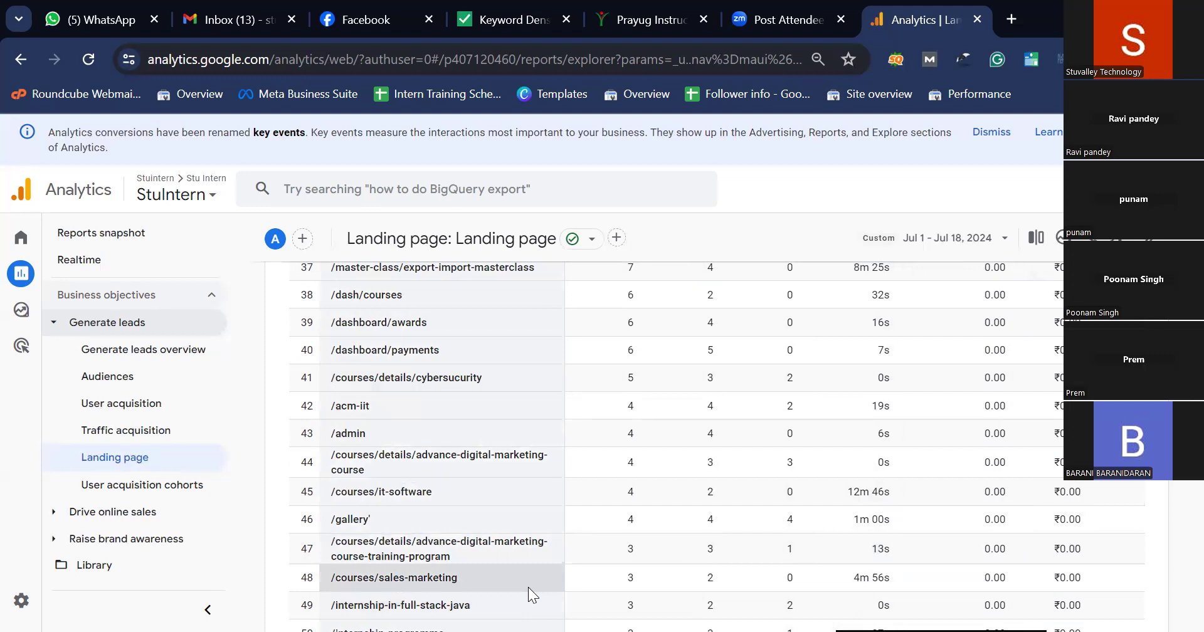
scroll(523, 593, "down", 3)
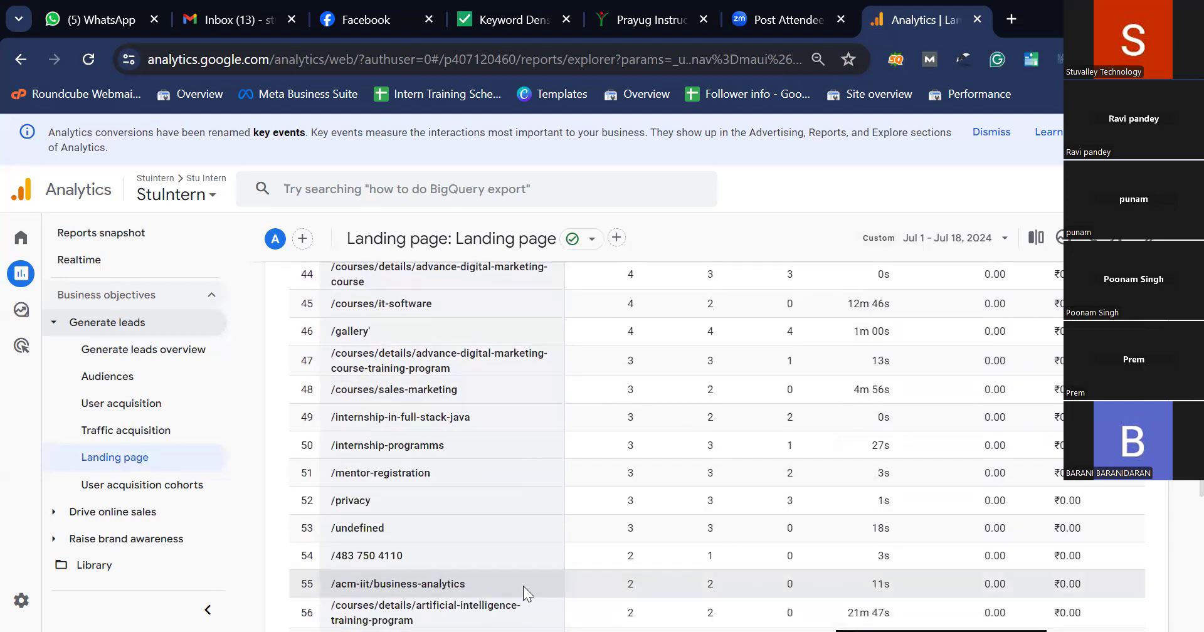
scroll(523, 583, "down", 2)
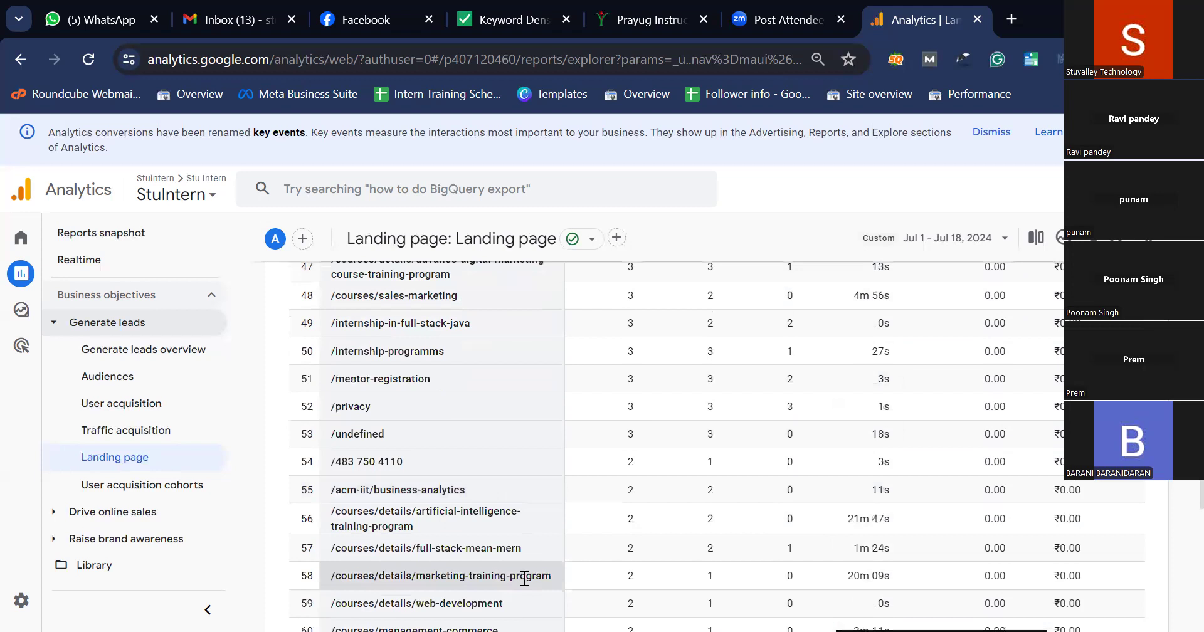
scroll(525, 578, "down", 3)
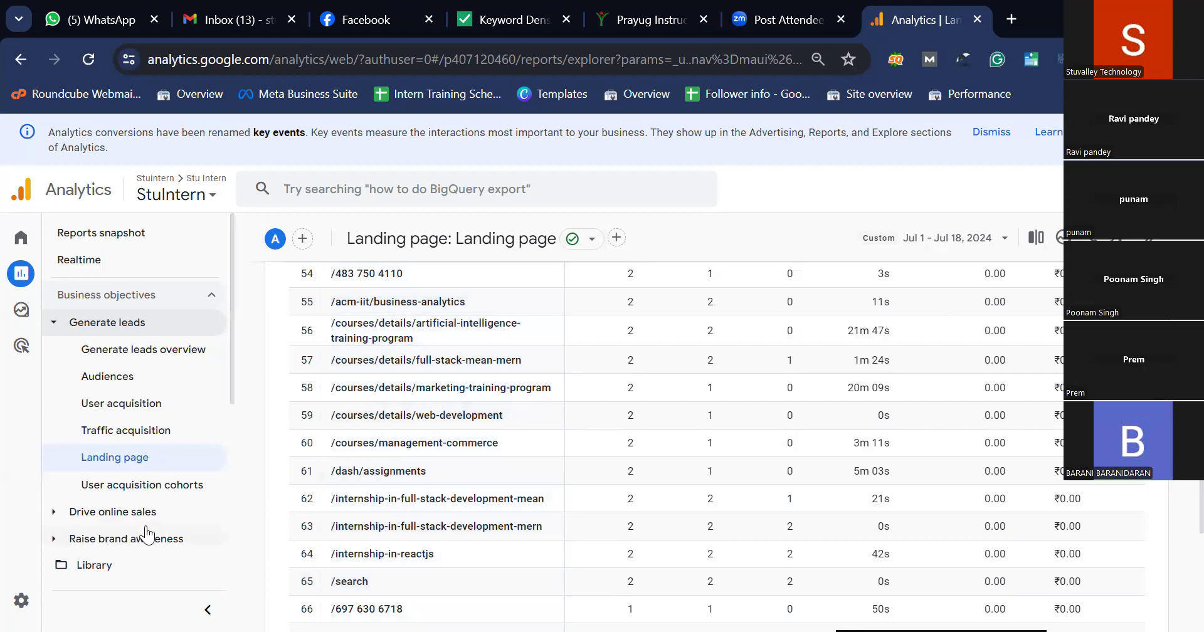
Open the Ecommerce purchases report under Drive online sales and examine its item name table.
scroll(181, 505, "down", 2)
scroll(181, 504, "down", 3)
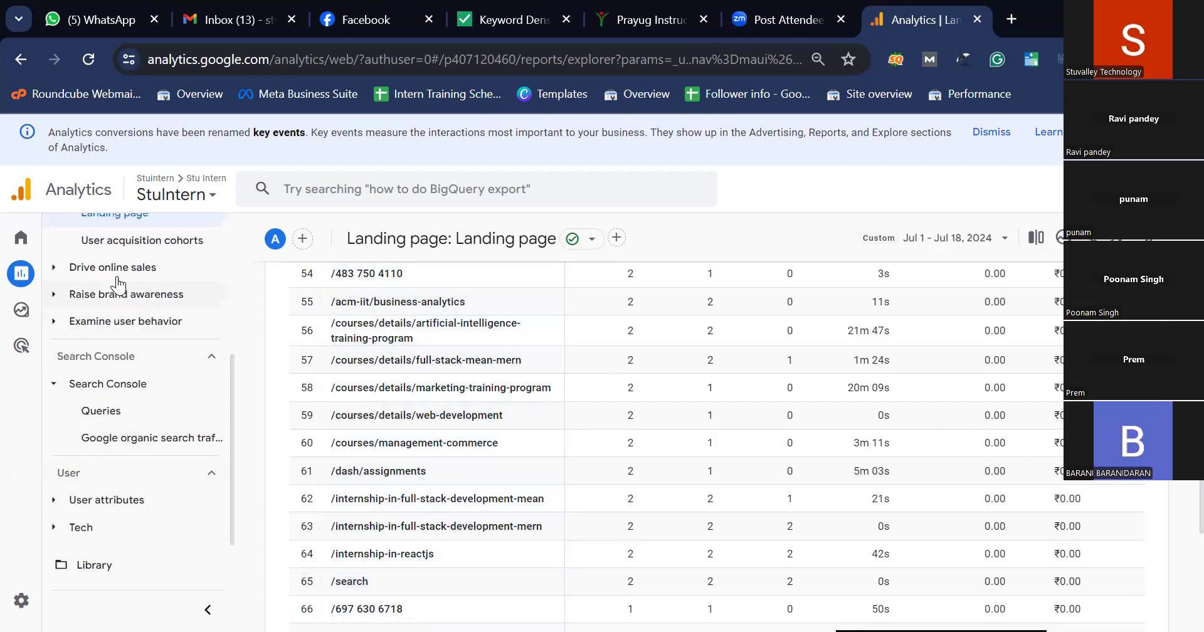
left_click(108, 270)
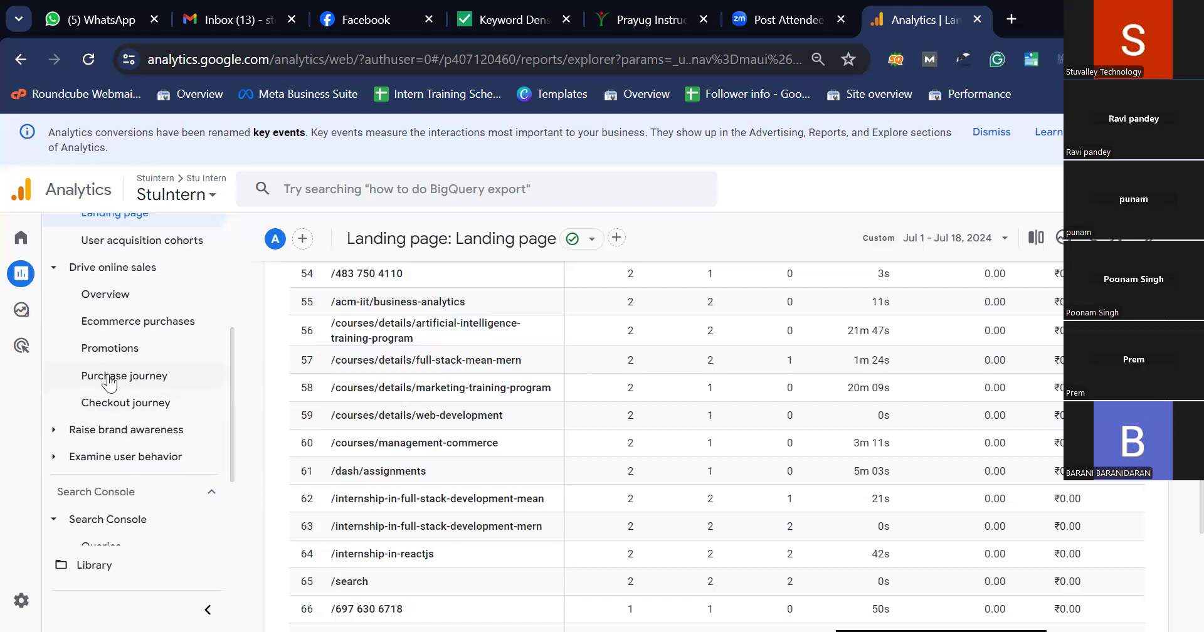
left_click(168, 332)
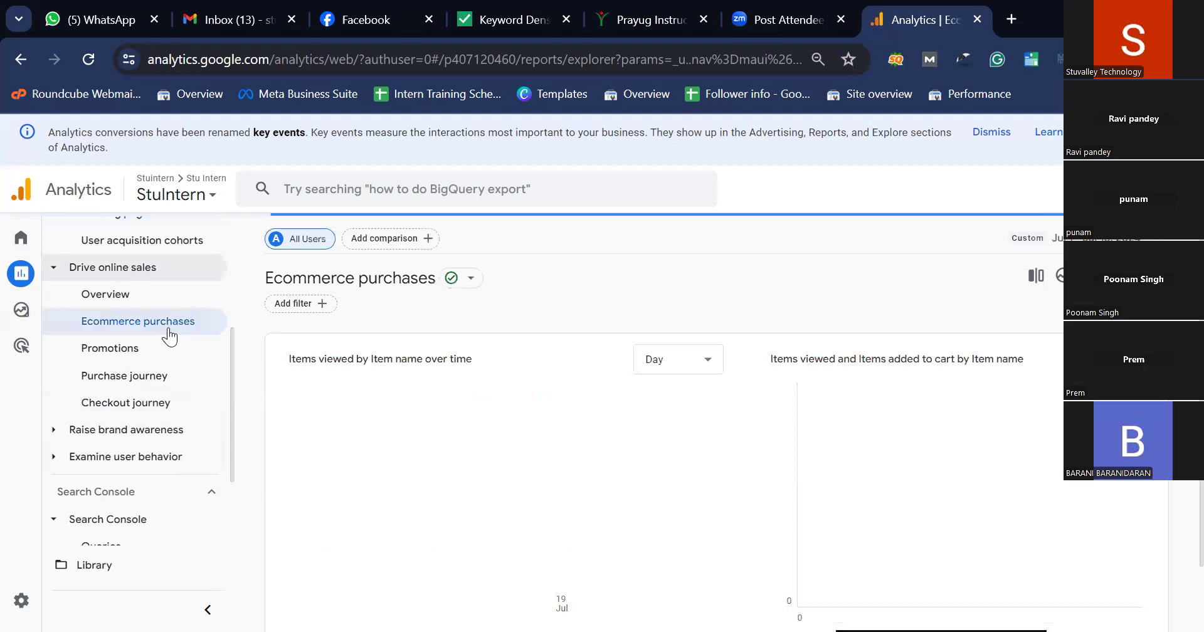
scroll(597, 414, "down", 5)
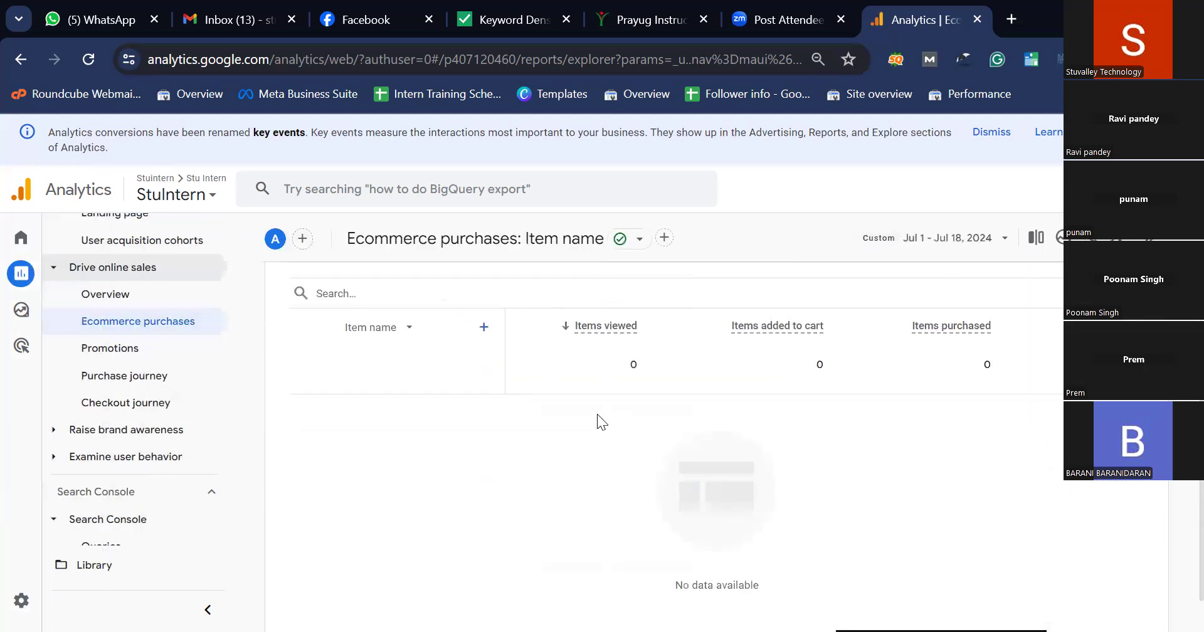
Open the Demographic details report under User attributes and examine its table of users by country.
scroll(167, 454, "down", 1)
scroll(166, 456, "down", 2)
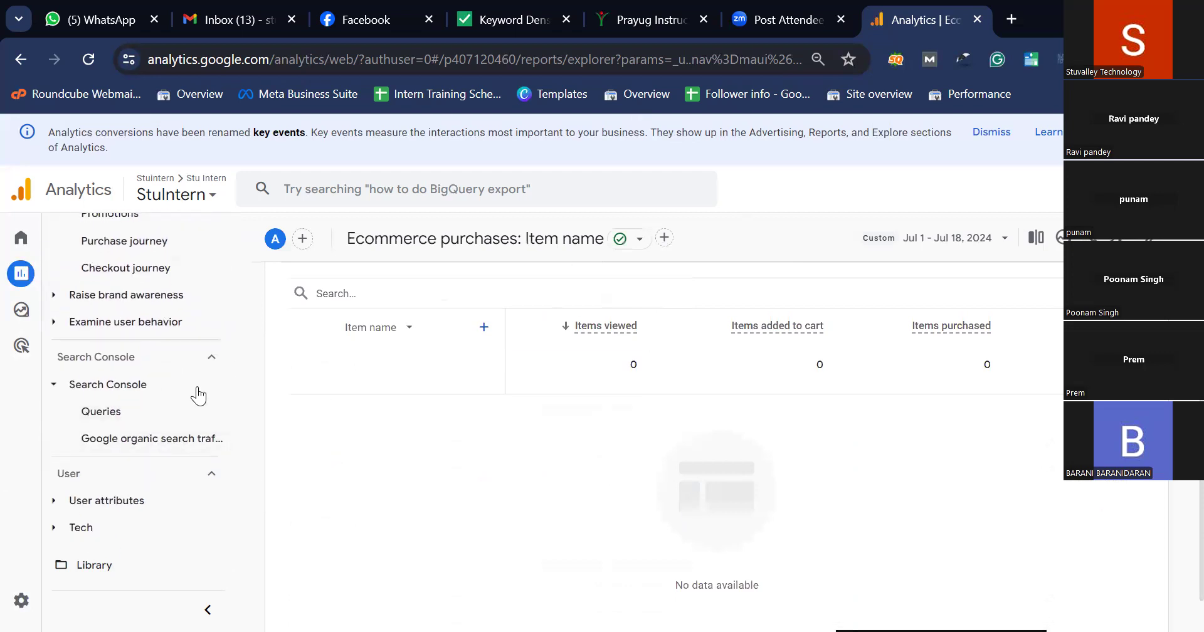
left_click(121, 500)
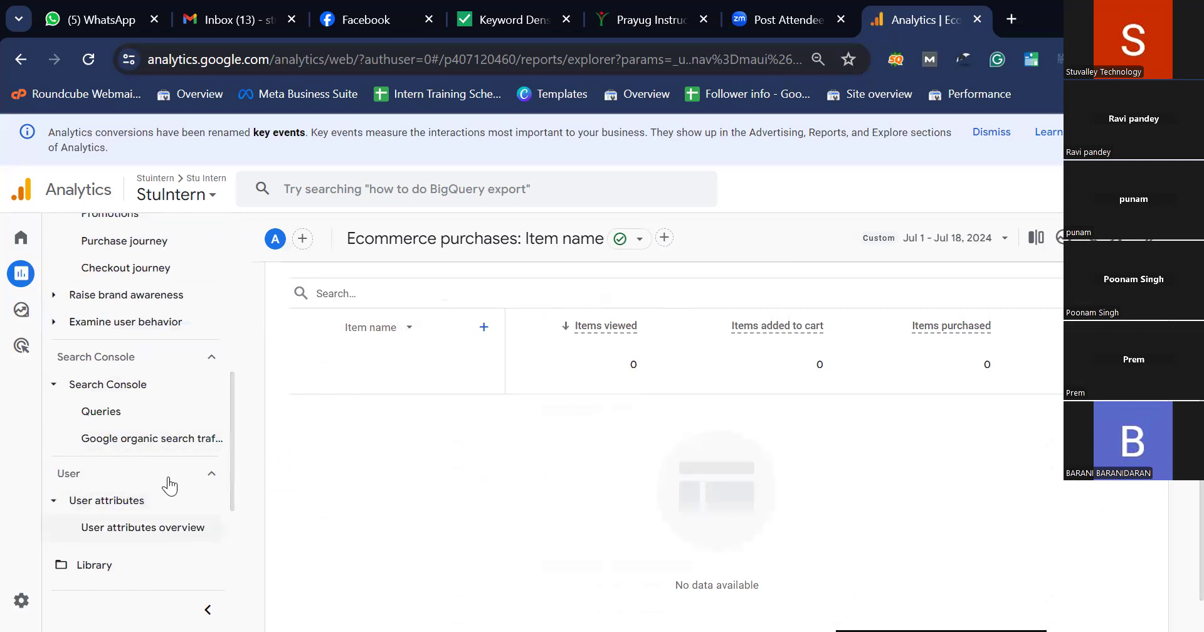
scroll(166, 484, "down", 2)
left_click(126, 456)
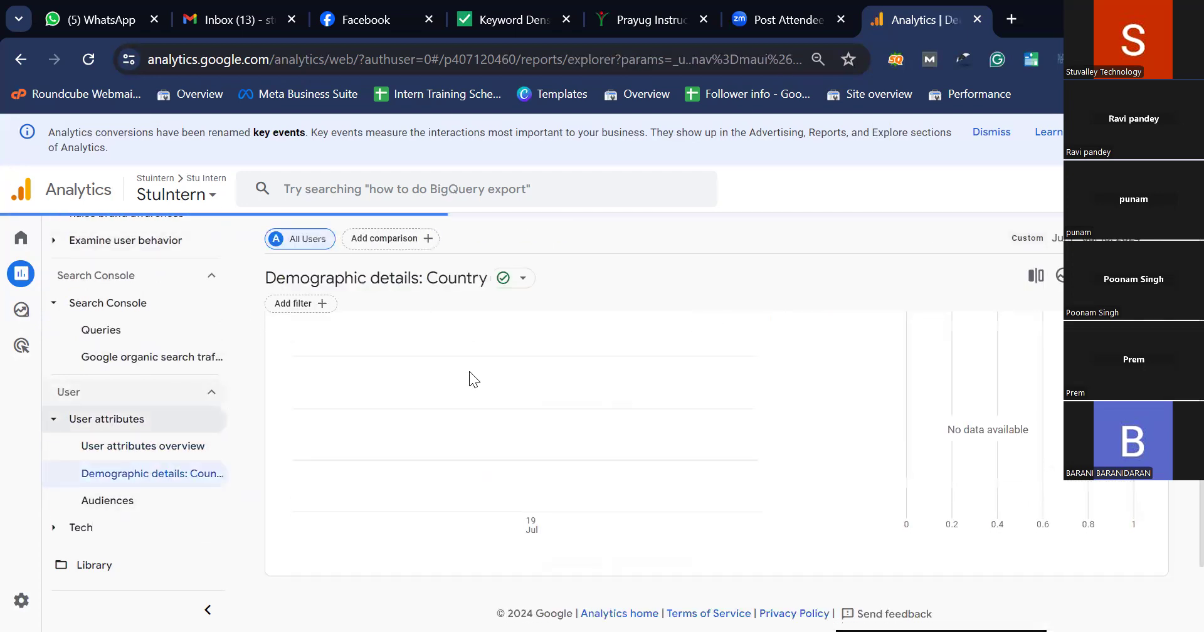
scroll(470, 373, "down", 3)
scroll(469, 372, "down", 3)
scroll(469, 371, "up", 2)
scroll(450, 373, "down", 2)
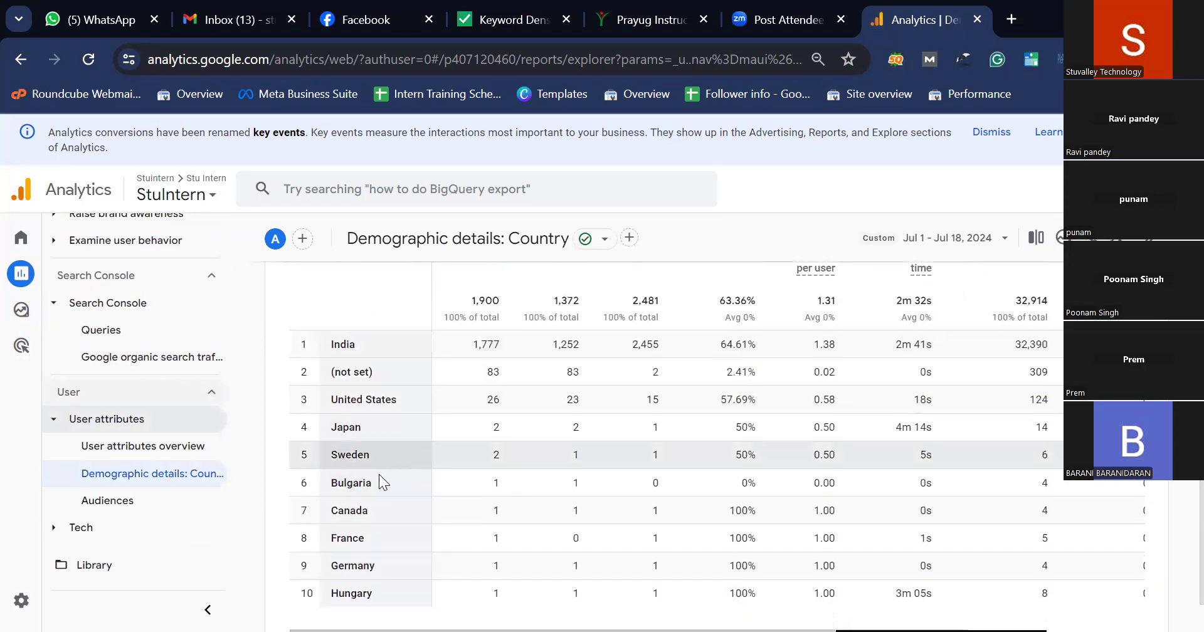
scroll(378, 474, "down", 2)
scroll(379, 474, "up", 2)
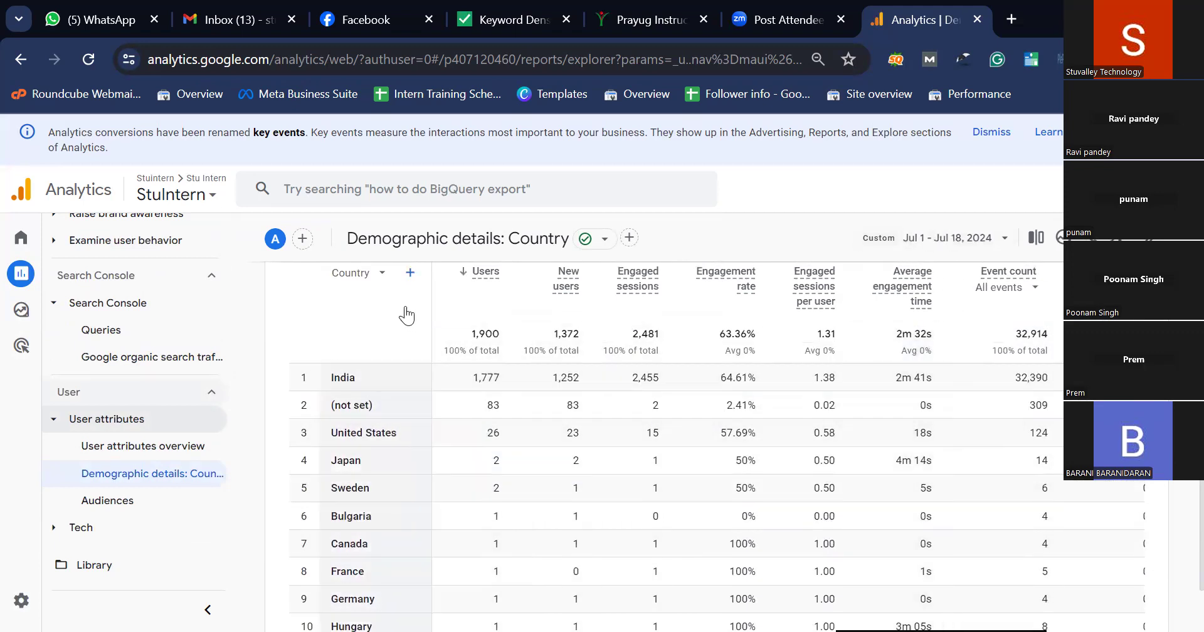
Switch the demographic table's primary dimension to City and show 250 rows per page.
left_click(366, 280)
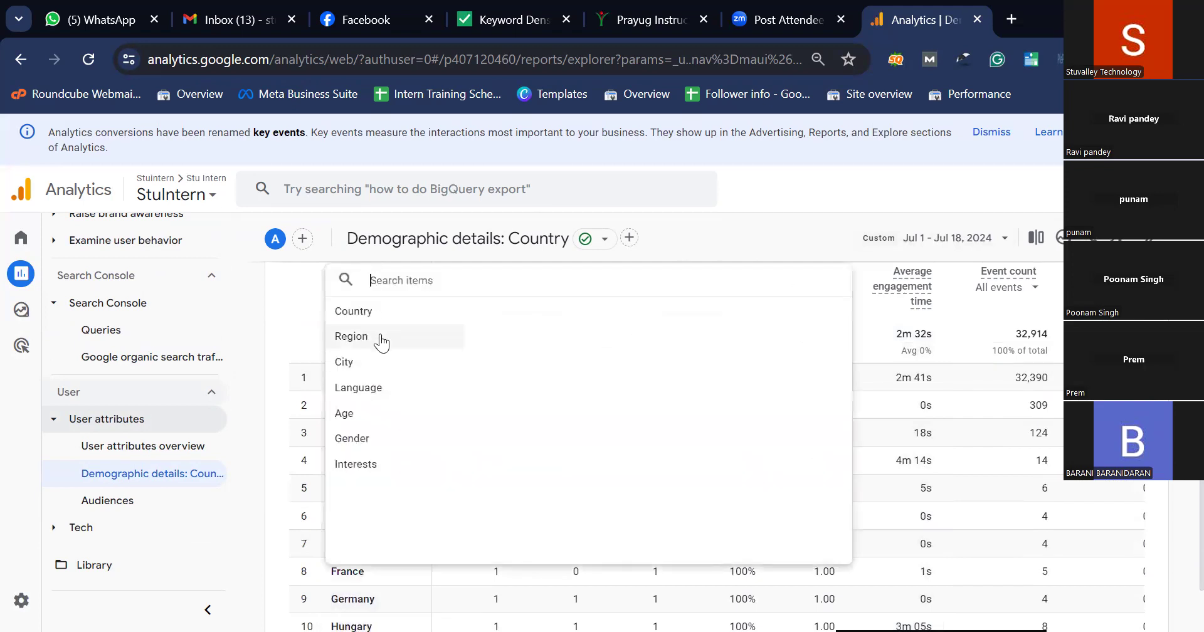
left_click(395, 374)
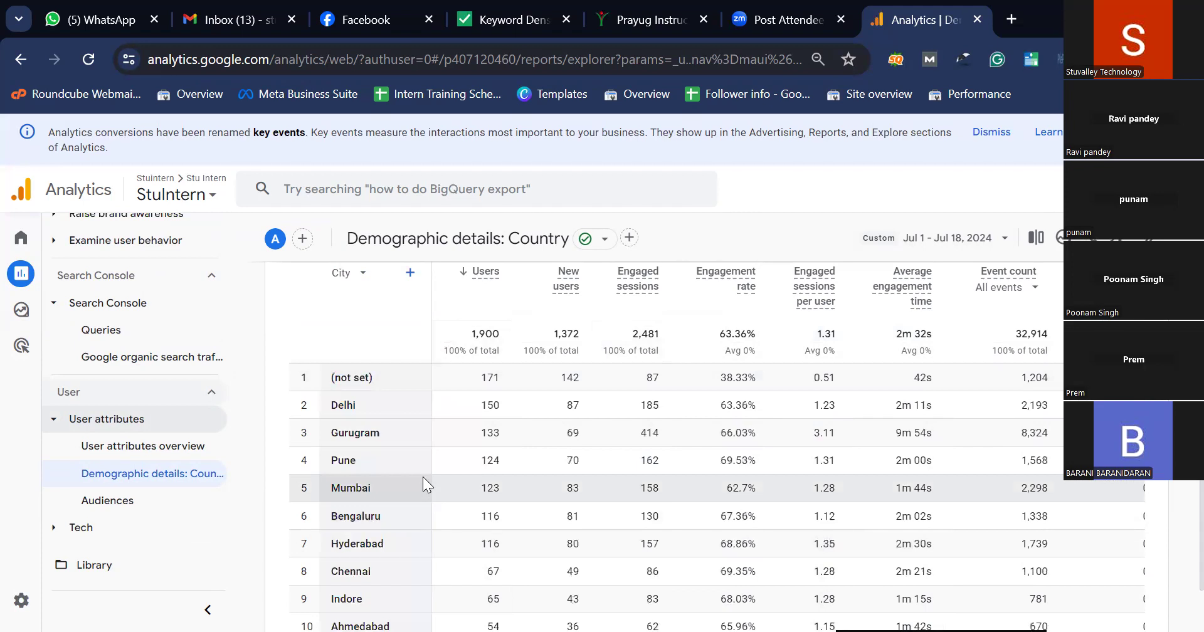
scroll(423, 479, "down", 3)
scroll(424, 479, "up", 3)
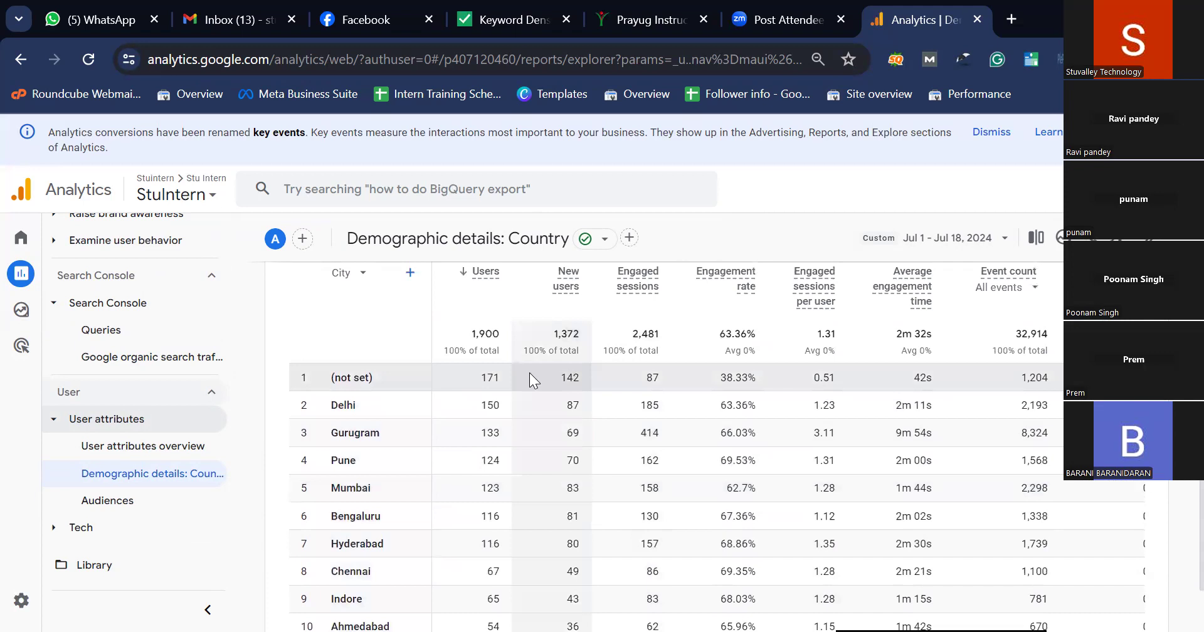
scroll(529, 373, "up", 3)
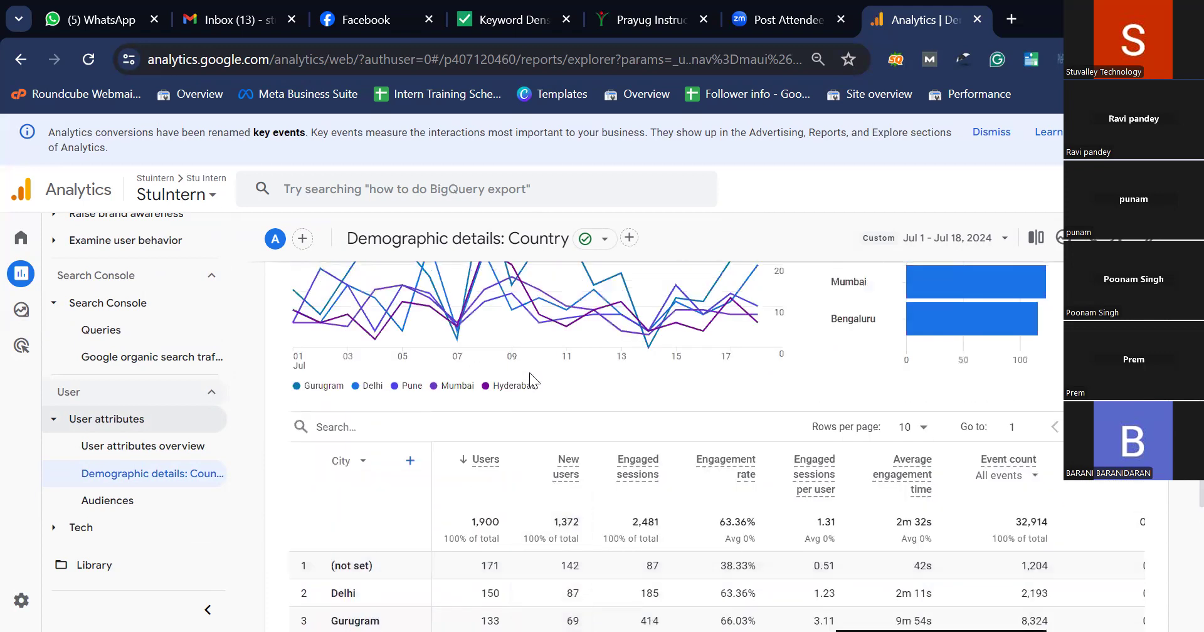
left_click(923, 427)
left_click(908, 388)
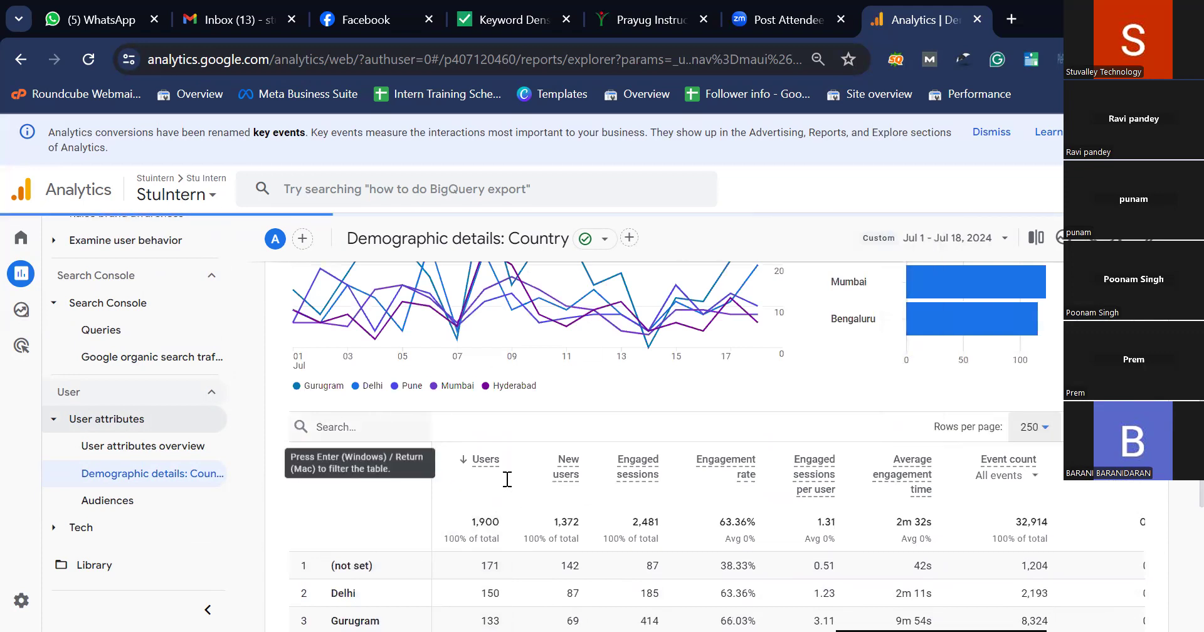
Examine the city rows of the demographic table and highlight the city name Bahadurgarh.
scroll(505, 487, "down", 5)
scroll(432, 453, "down", 12)
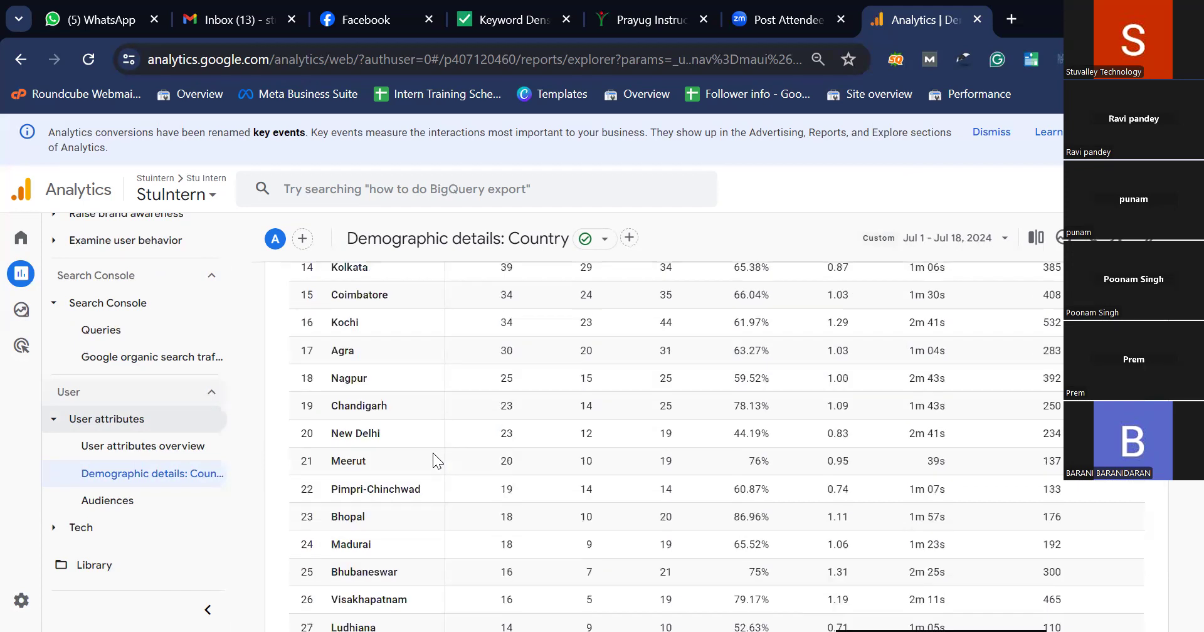
scroll(429, 453, "down", 15)
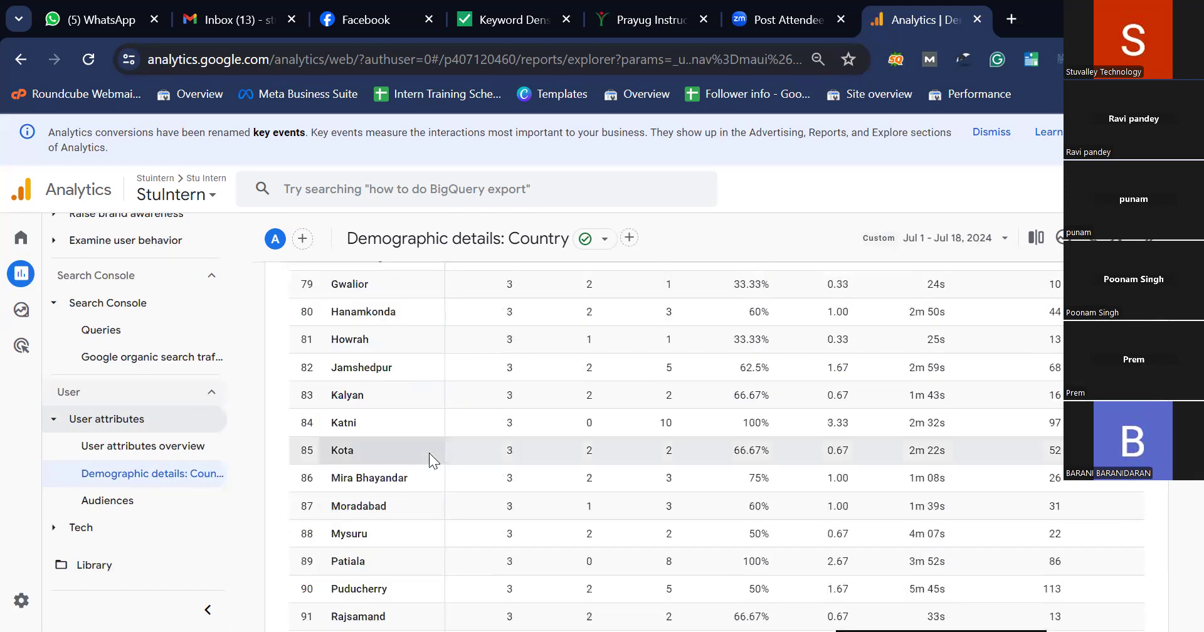
scroll(429, 452, "up", 20)
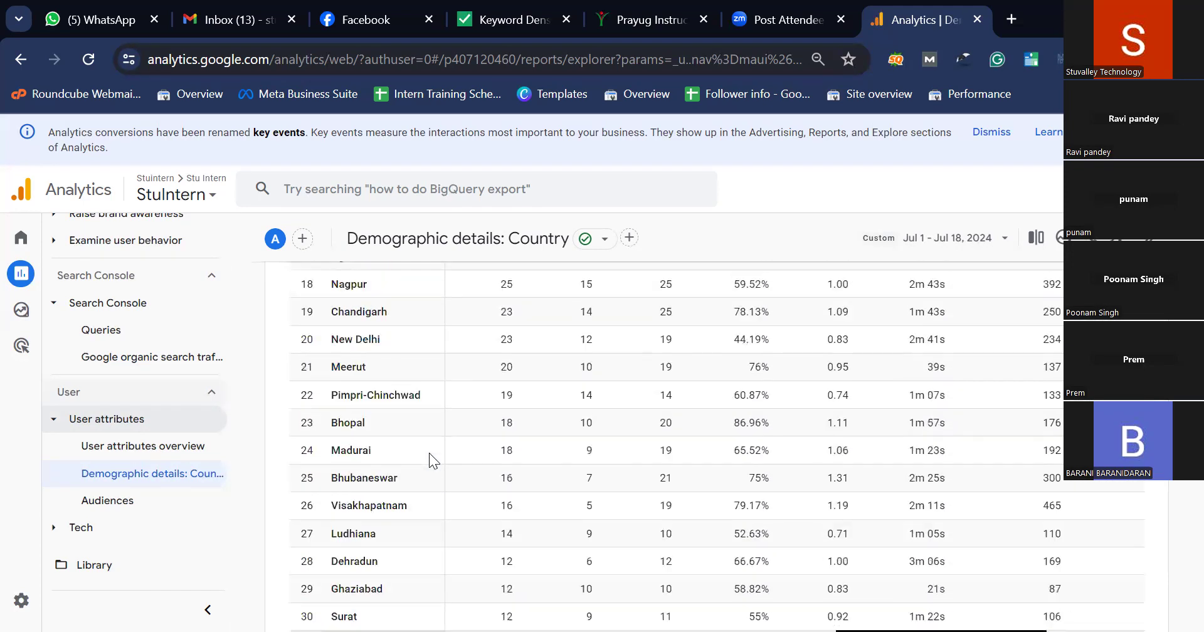
scroll(429, 452, "up", 10)
scroll(433, 453, "down", 6)
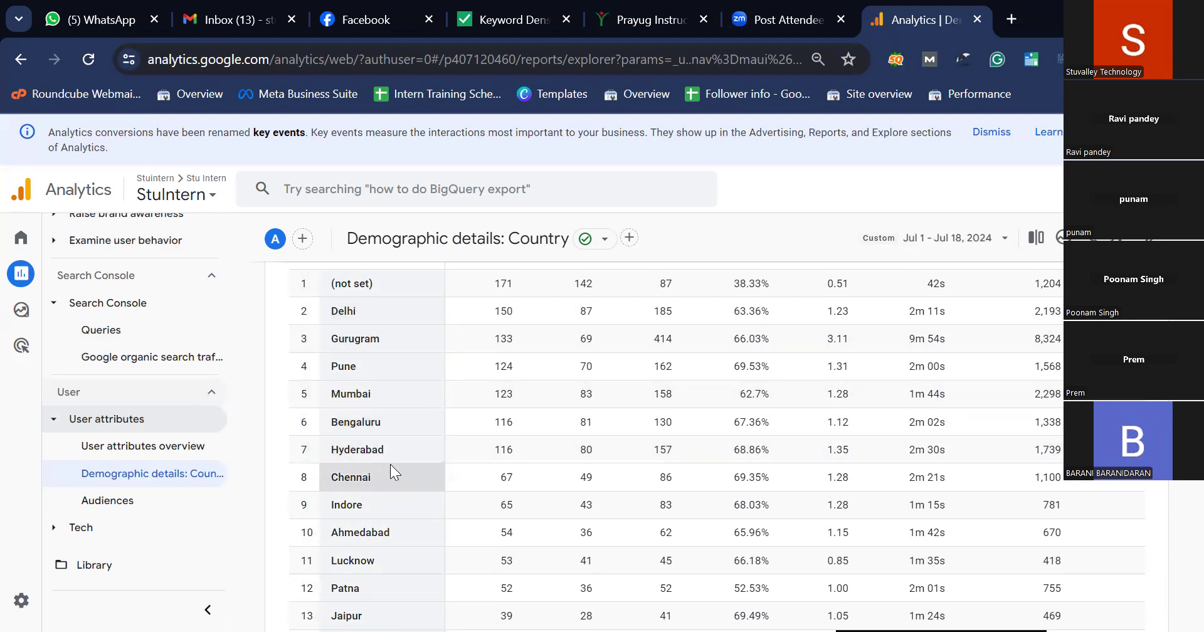
scroll(390, 467, "down", 20)
scroll(395, 476, "down", 12)
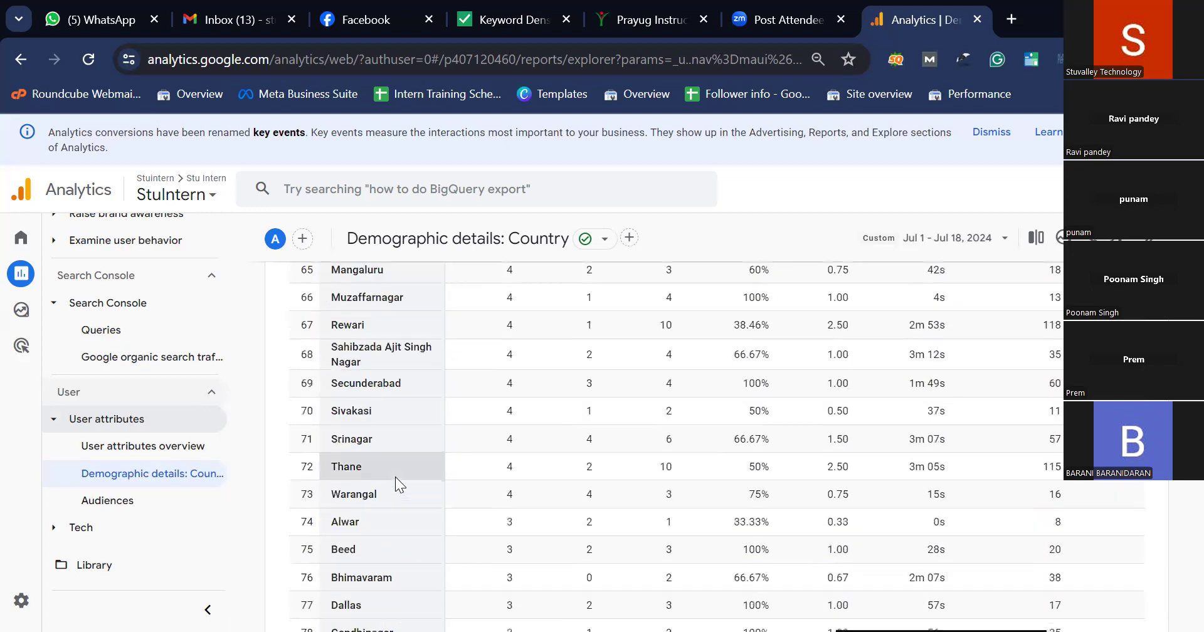
scroll(395, 476, "down", 3)
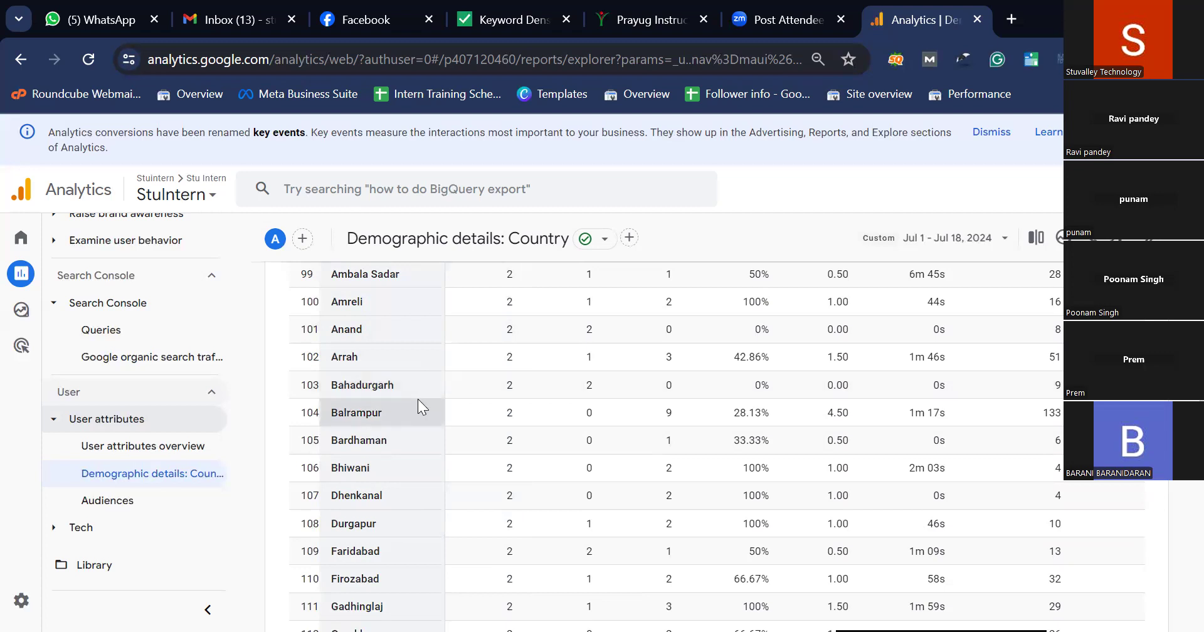
double_click(385, 390)
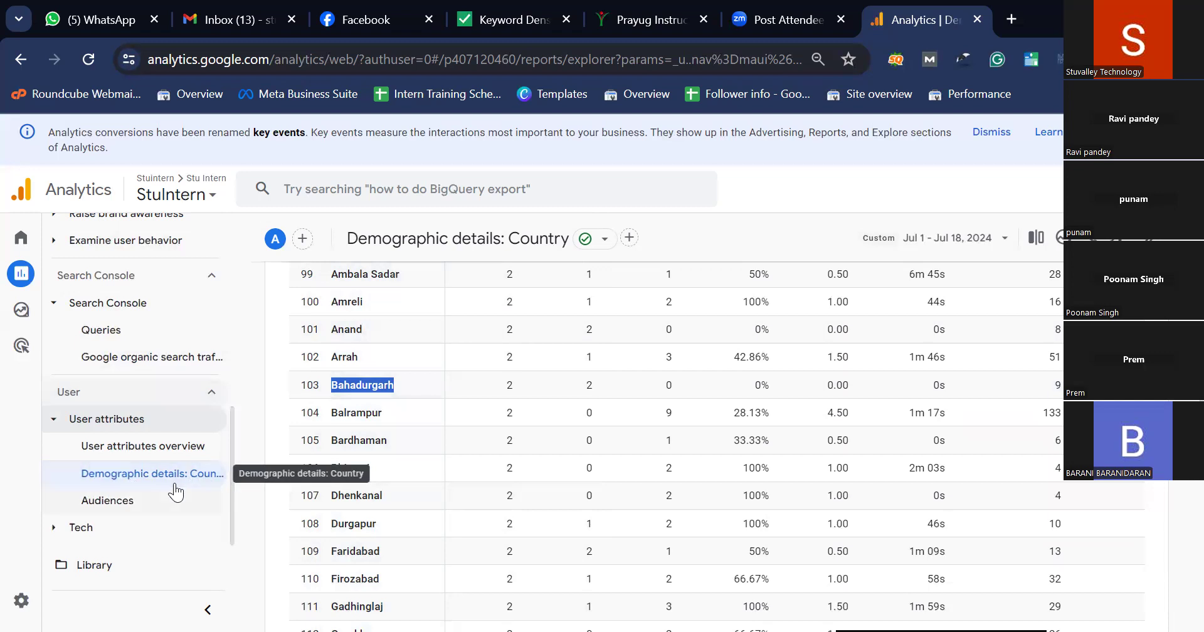
Open the Tech details report under Tech and examine its table of users by browser.
left_click(88, 527)
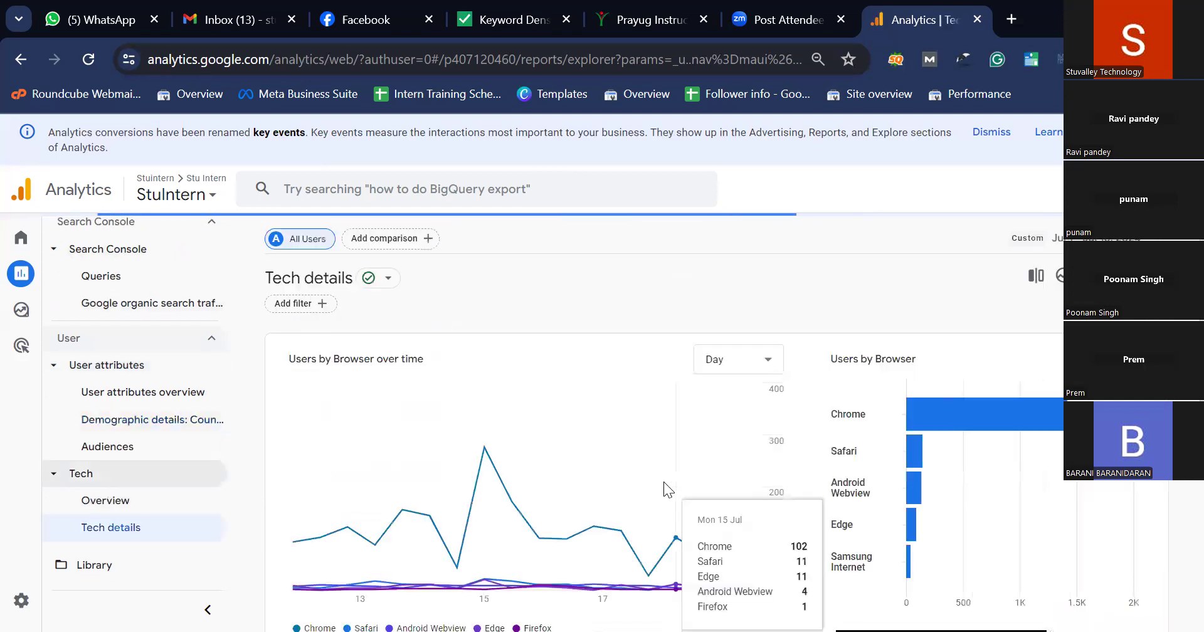
scroll(547, 386, "down", 5)
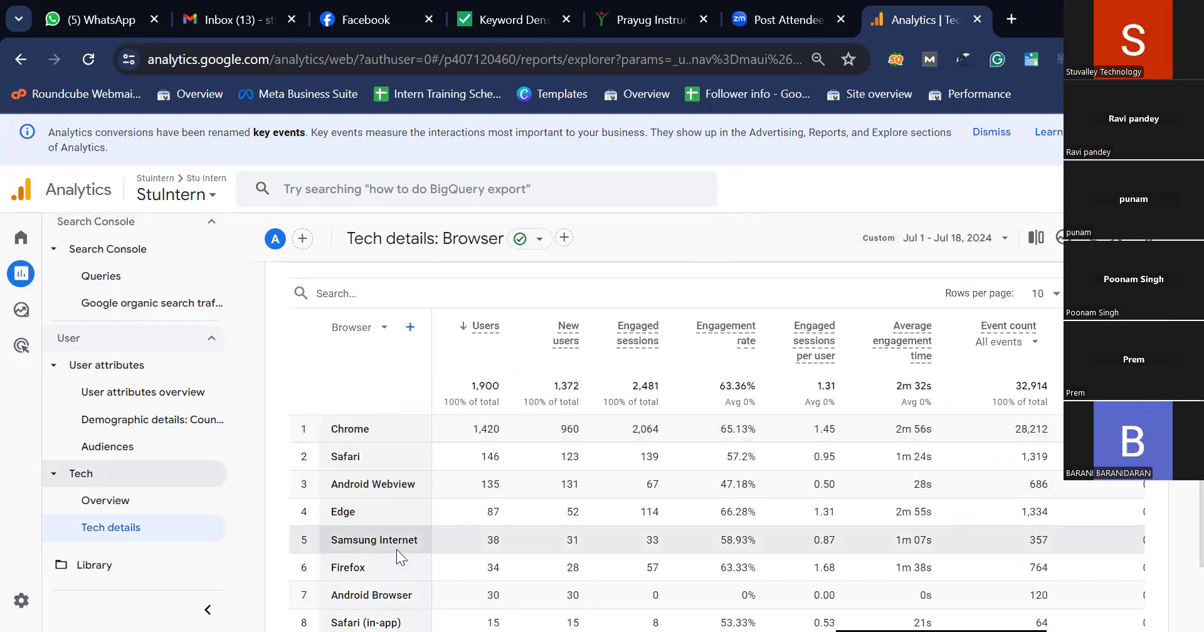
scroll(410, 505, "down", 1)
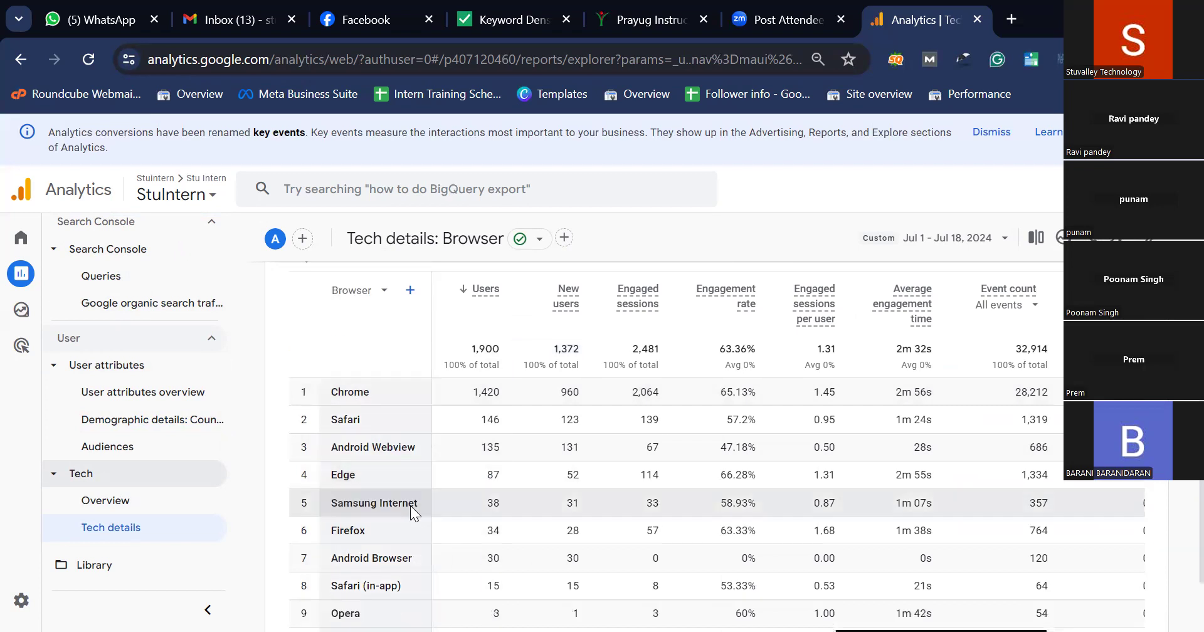
scroll(410, 505, "down", 2)
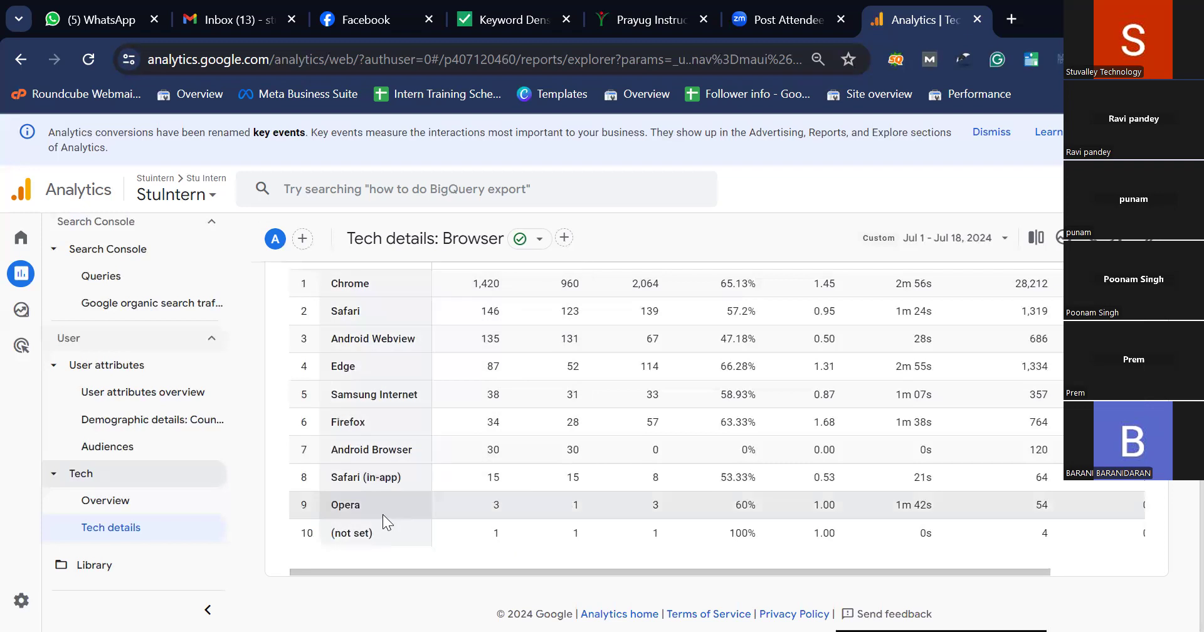
Switch the Tech details table's primary dimension from Browser to Device category.
scroll(383, 514, "up", 2)
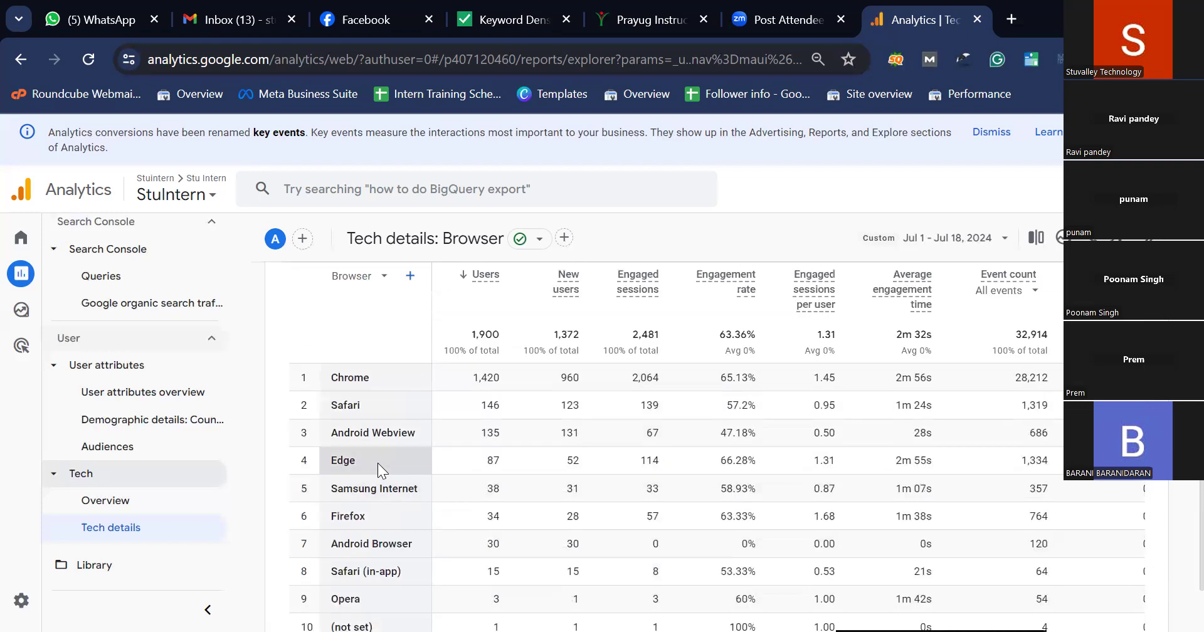
scroll(378, 463, "up", 2)
left_click(365, 366)
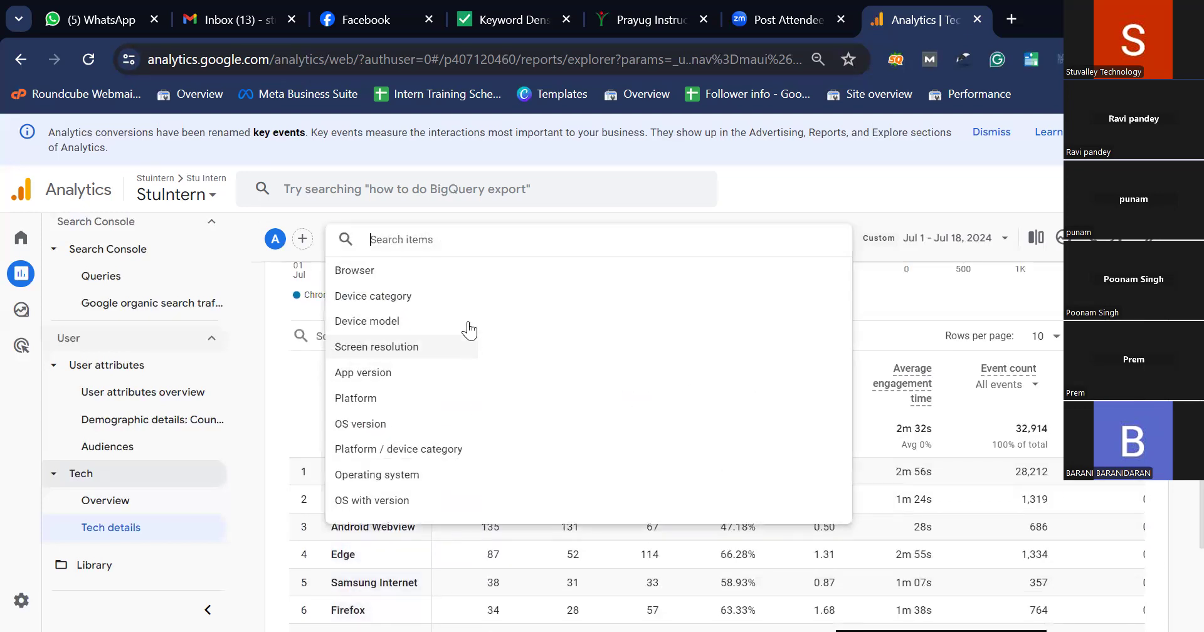
left_click(375, 299)
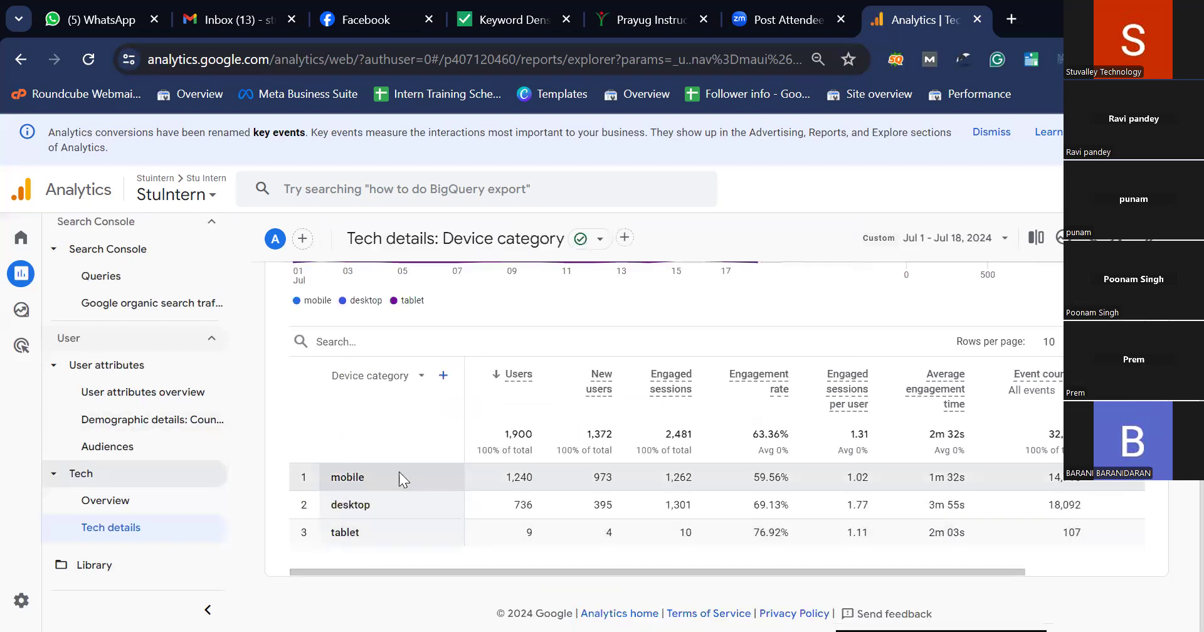
Switch the Tech details table's primary dimension to Device model and examine its rows.
left_click(372, 377)
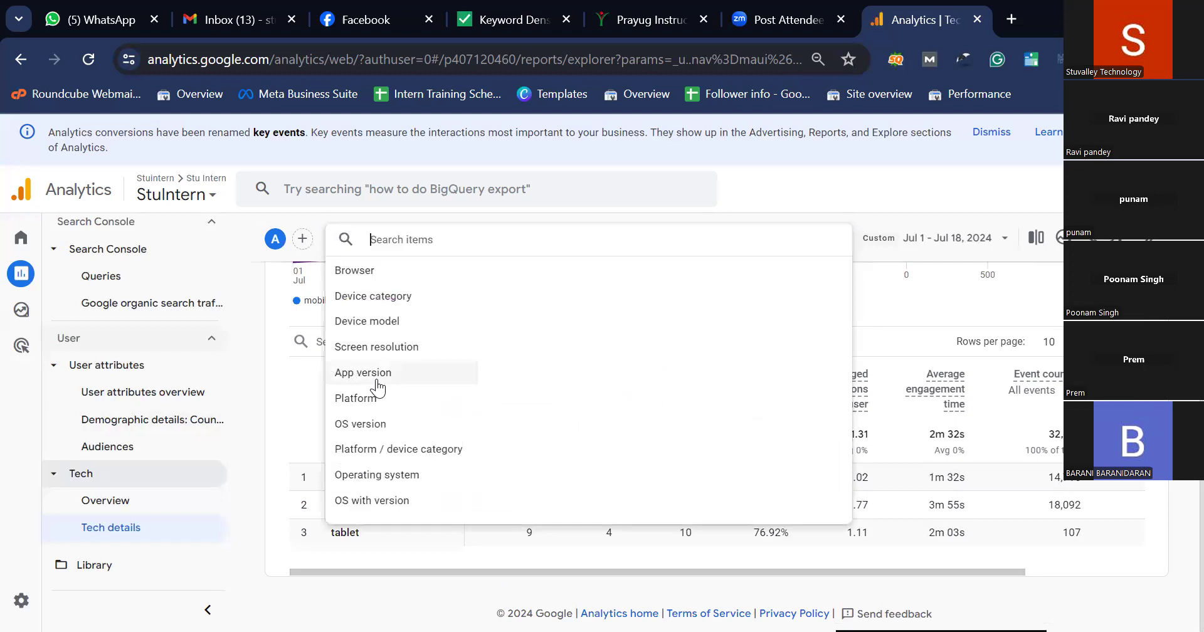
left_click(382, 326)
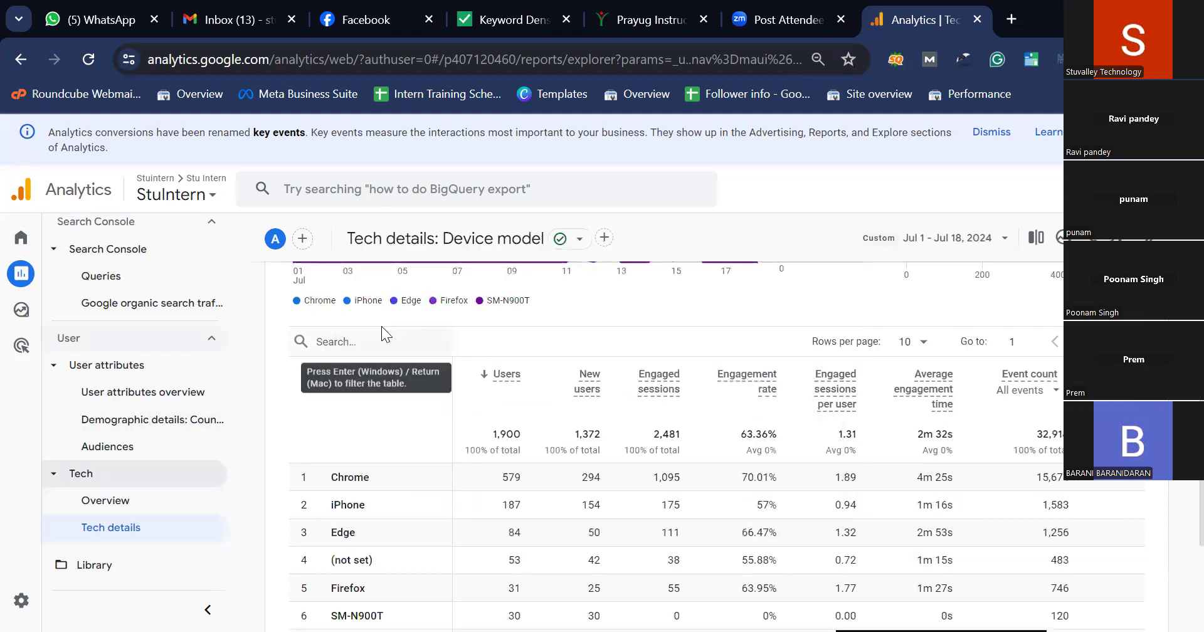
scroll(397, 533, "down", 2)
scroll(392, 532, "down", 2)
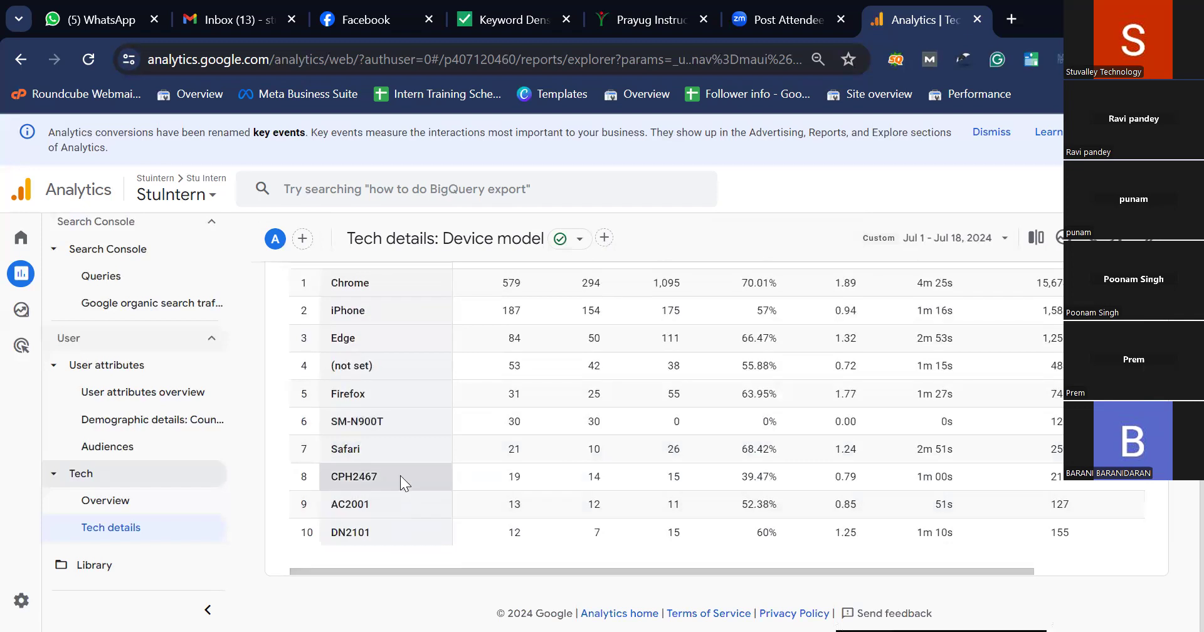
Switch the Tech details table's primary dimension to OS version and examine the listed versions.
scroll(400, 475, "up", 3)
left_click(388, 371)
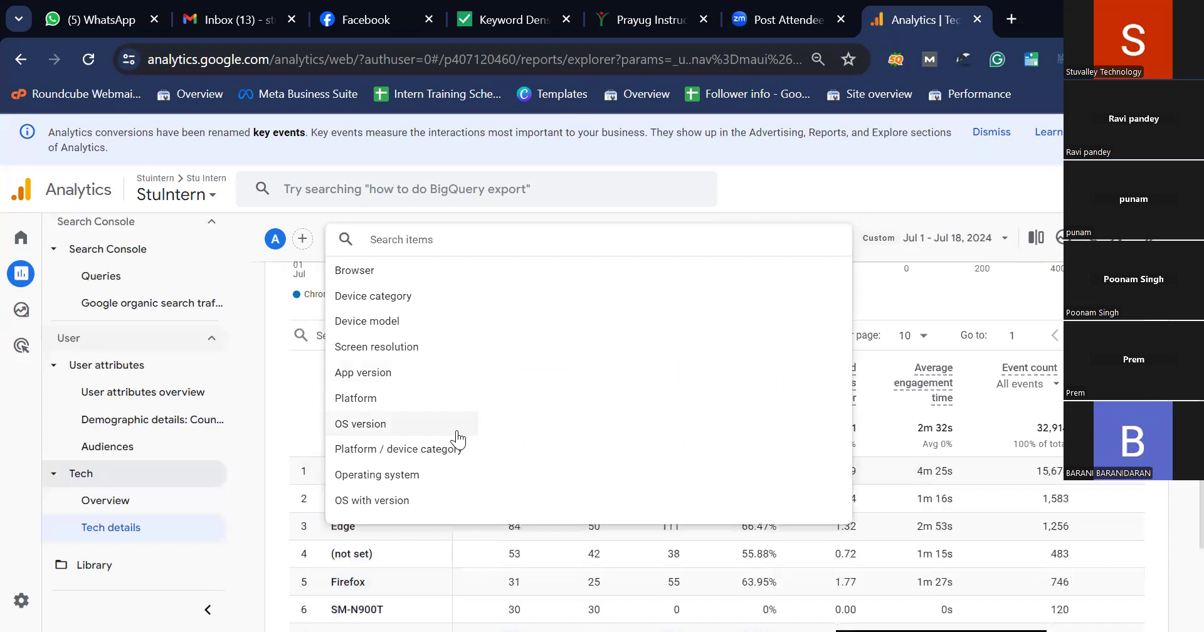
left_click(422, 424)
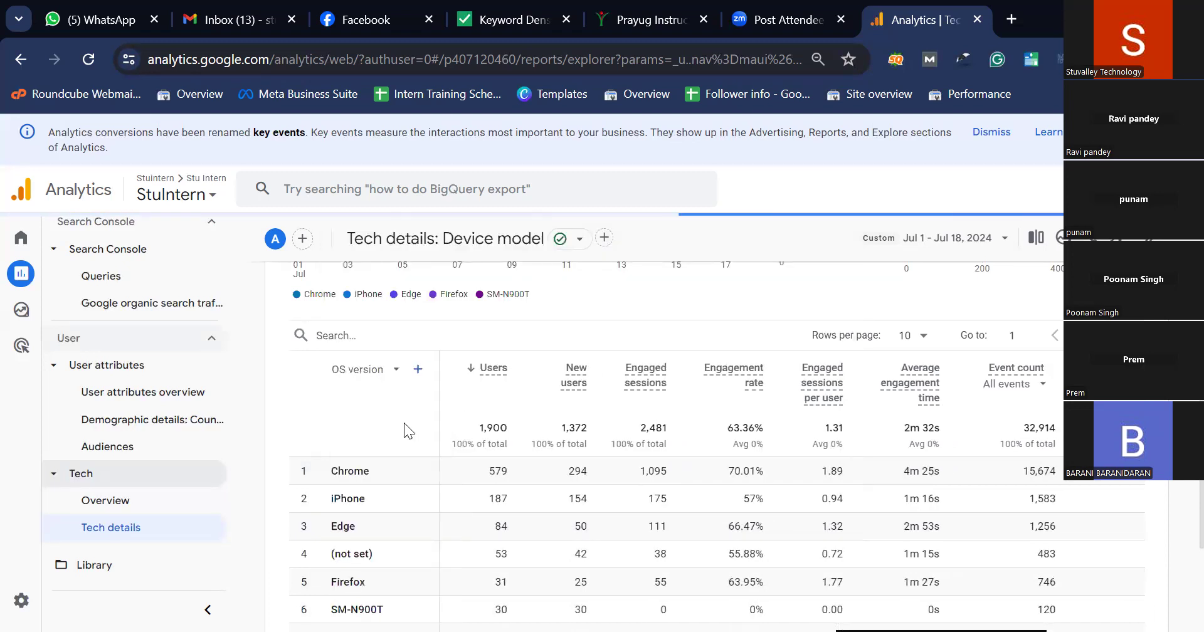
scroll(402, 426, "down", 3)
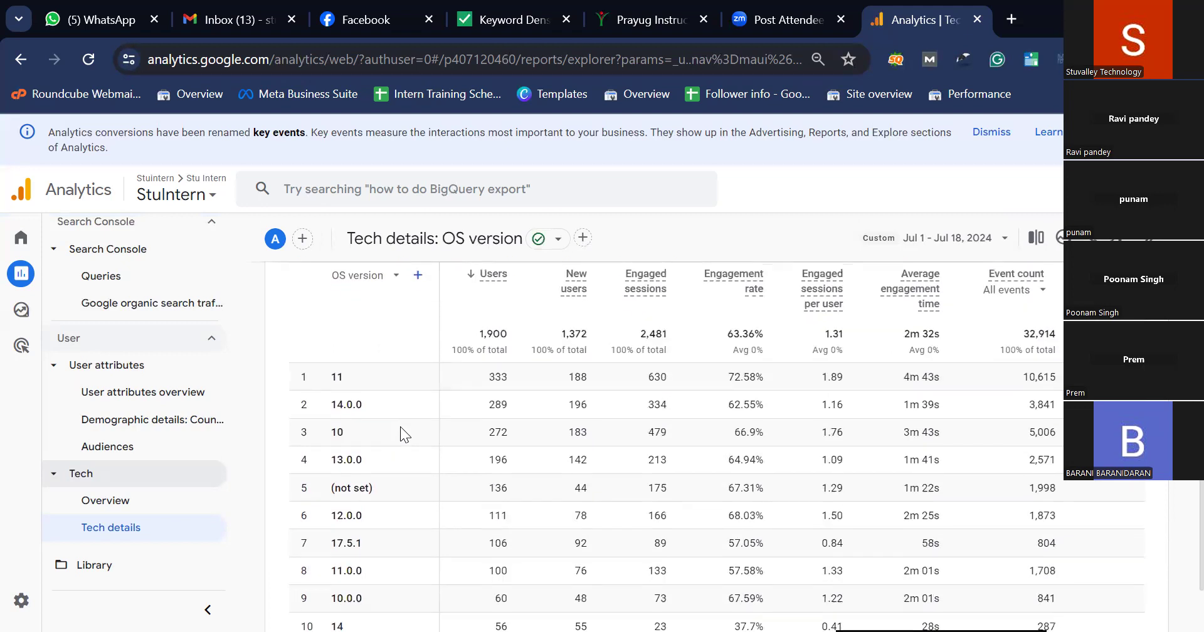
scroll(400, 427, "up", 6)
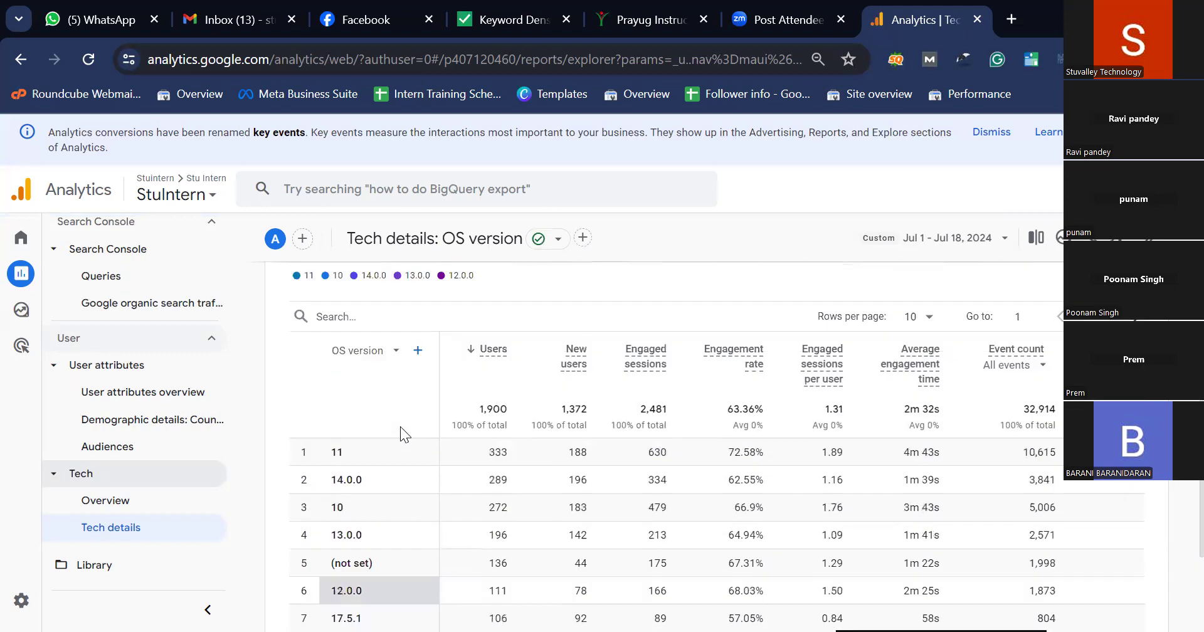
Switch the Tech details table's primary dimension to Screen resolution and examine the users and engagement for each resolution.
scroll(380, 421, "down", 3)
left_click(384, 375)
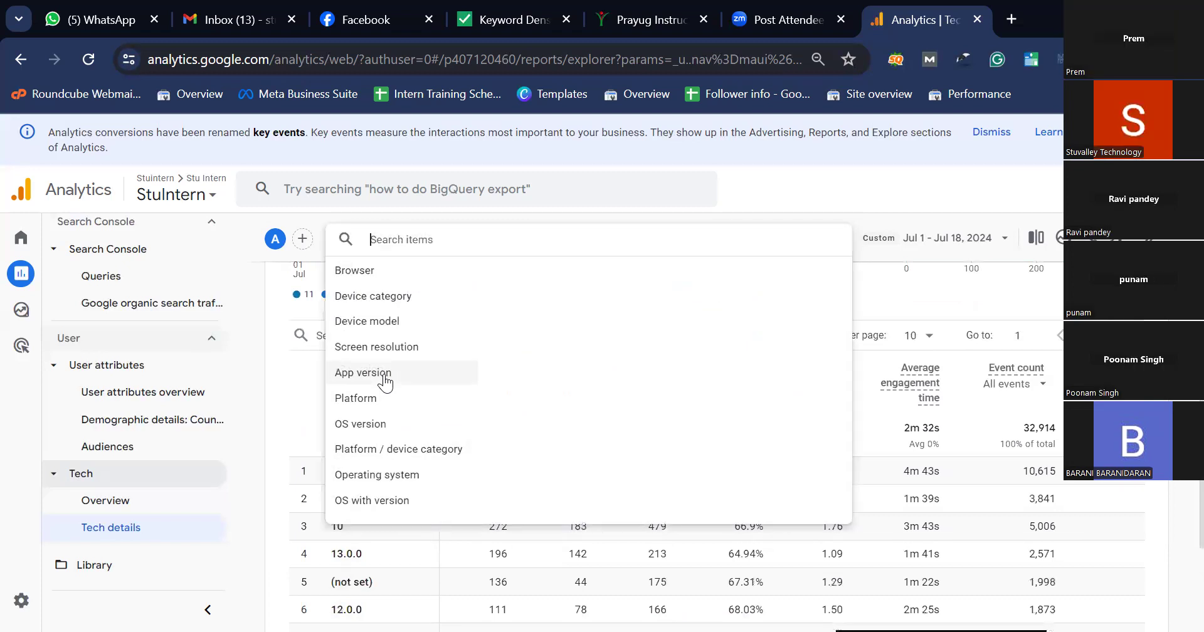
left_click(409, 352)
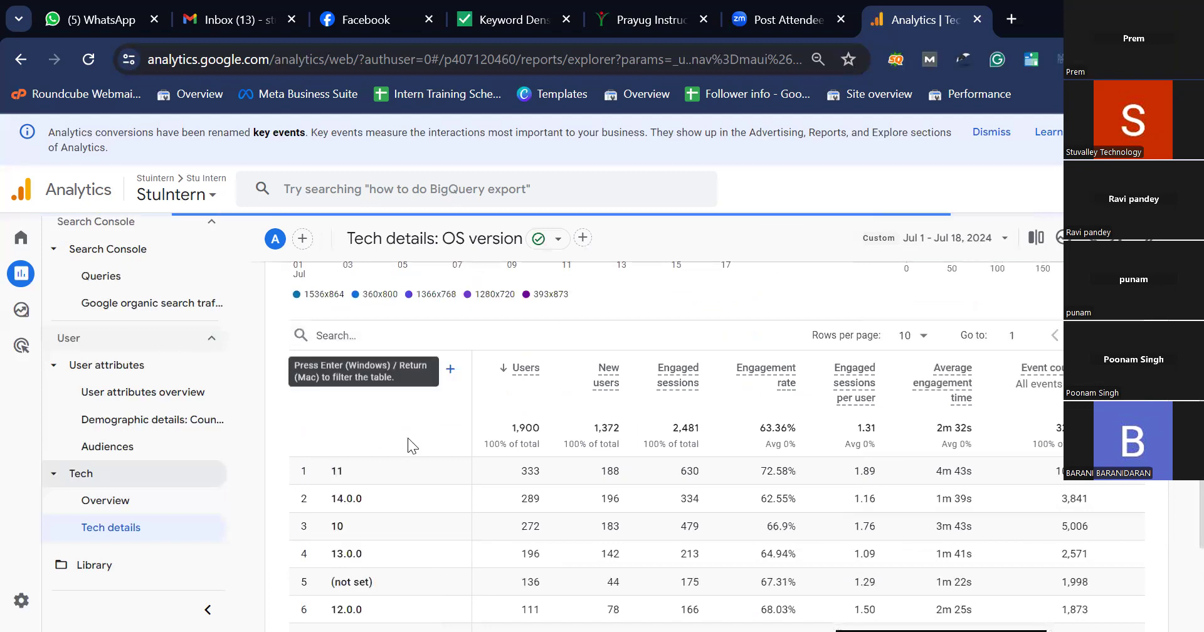
scroll(408, 437, "down", 3)
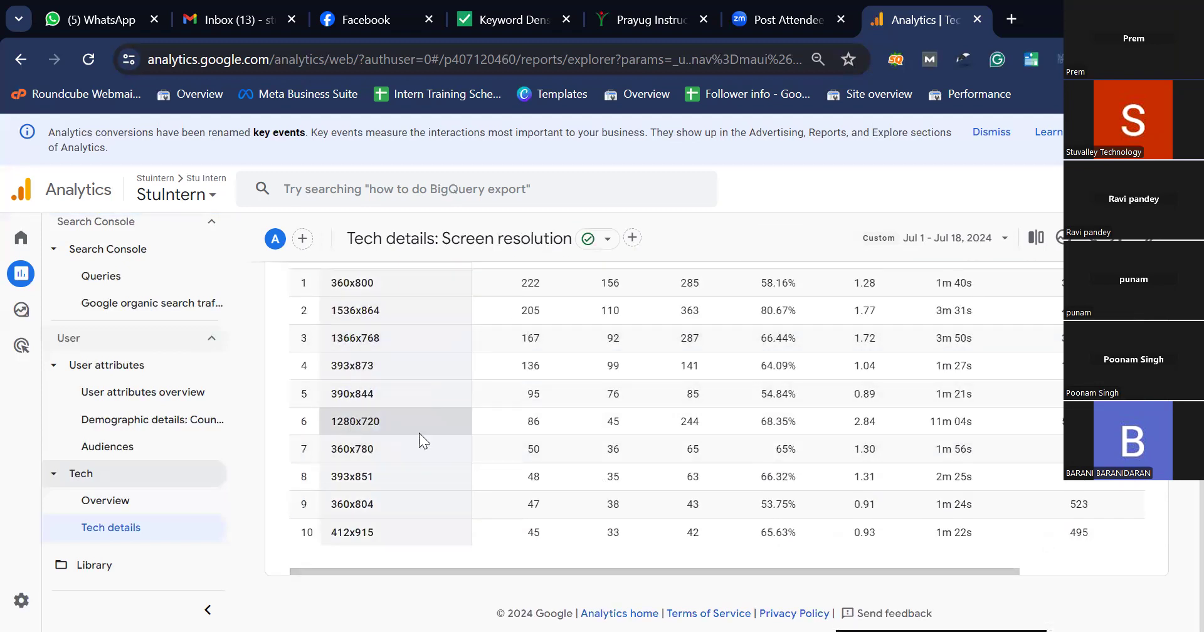
scroll(421, 428, "up", 3)
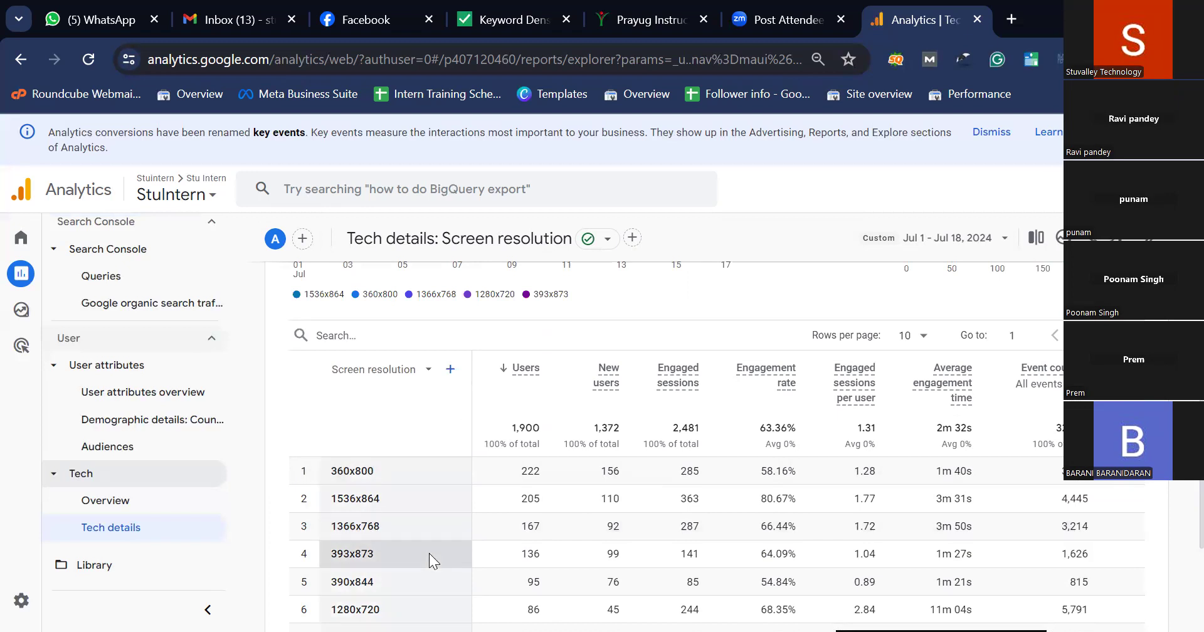
scroll(429, 553, "down", 3)
scroll(428, 553, "up", 5)
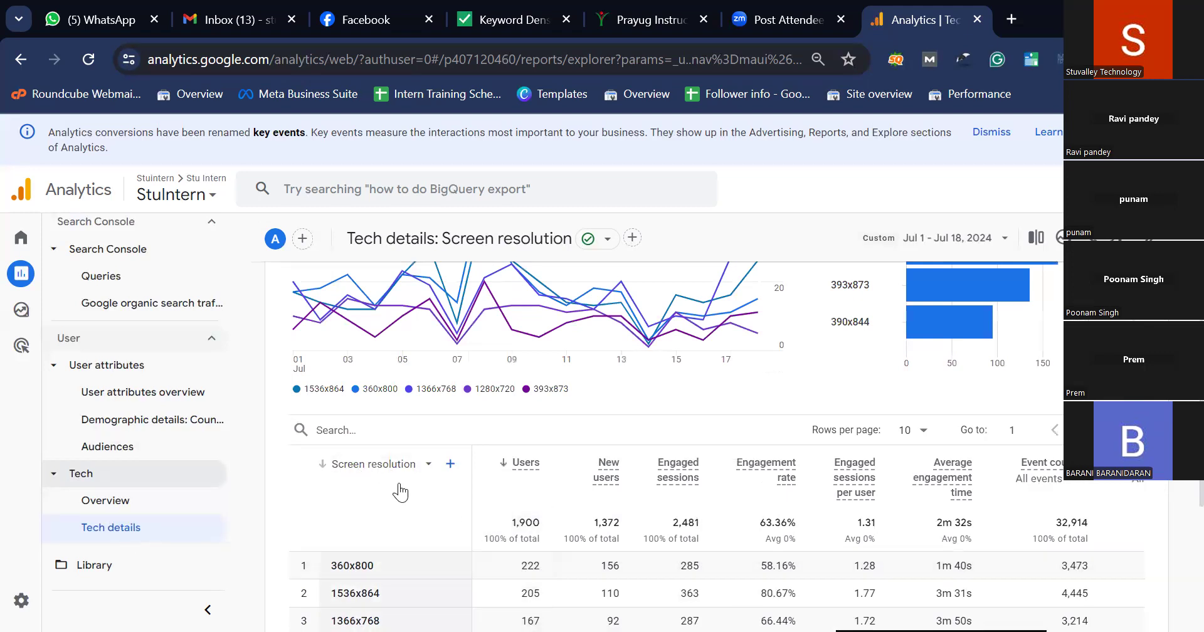
scroll(400, 492, "down", 1)
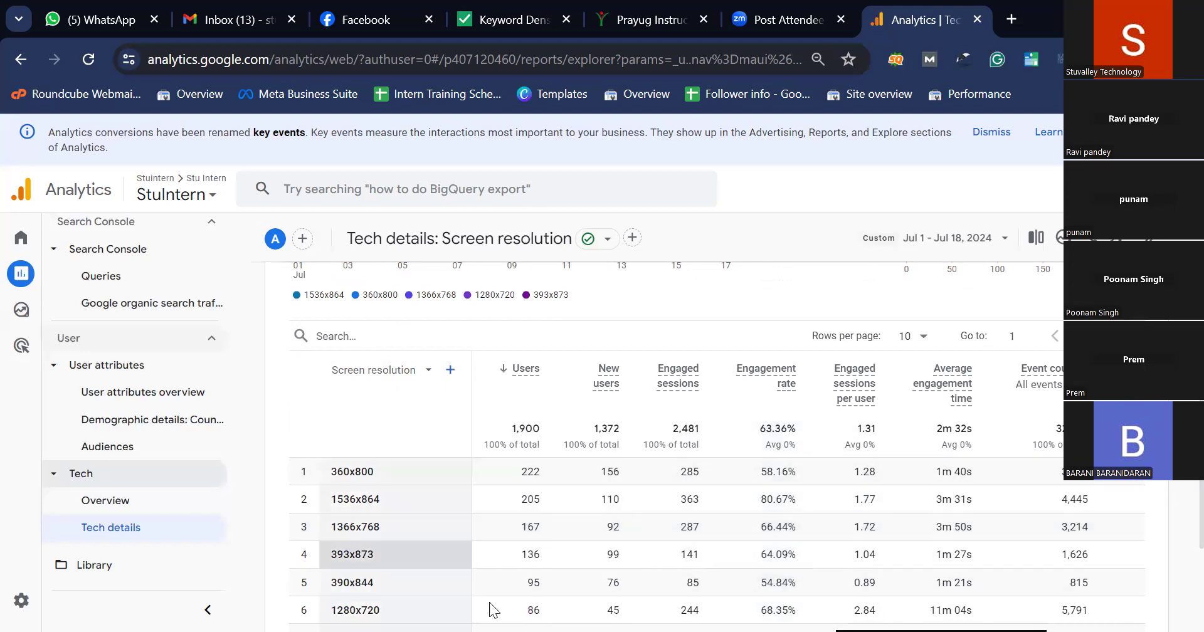
Leave the Tech details report and open the StuIntern property's Home page.
scroll(167, 469, "up", 5)
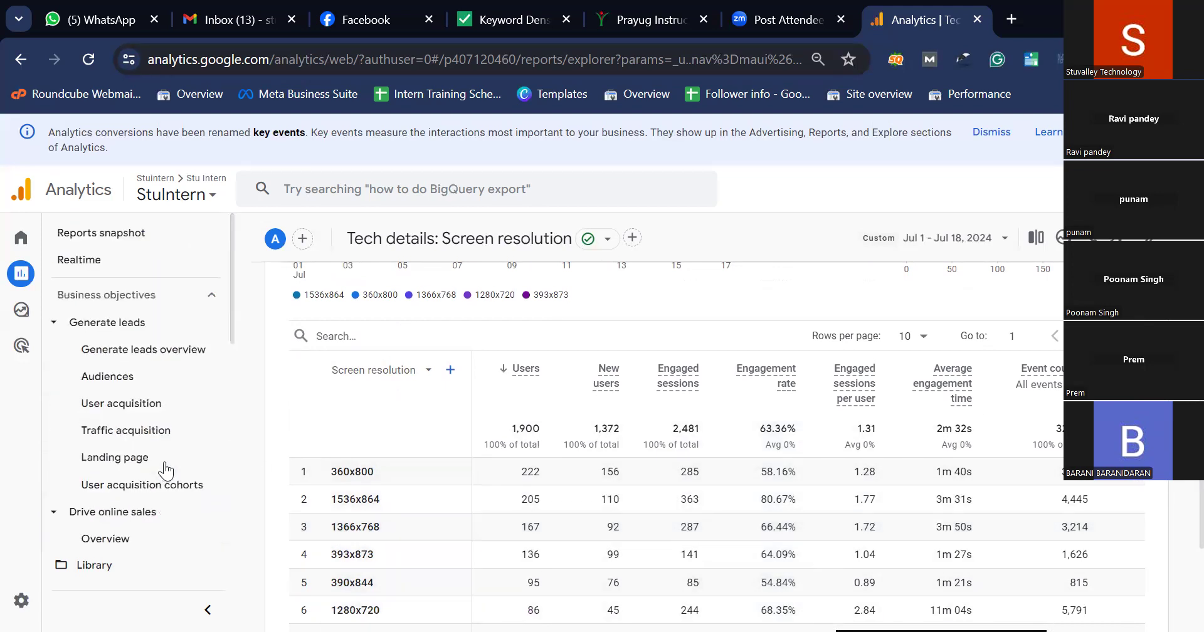
left_click(21, 237)
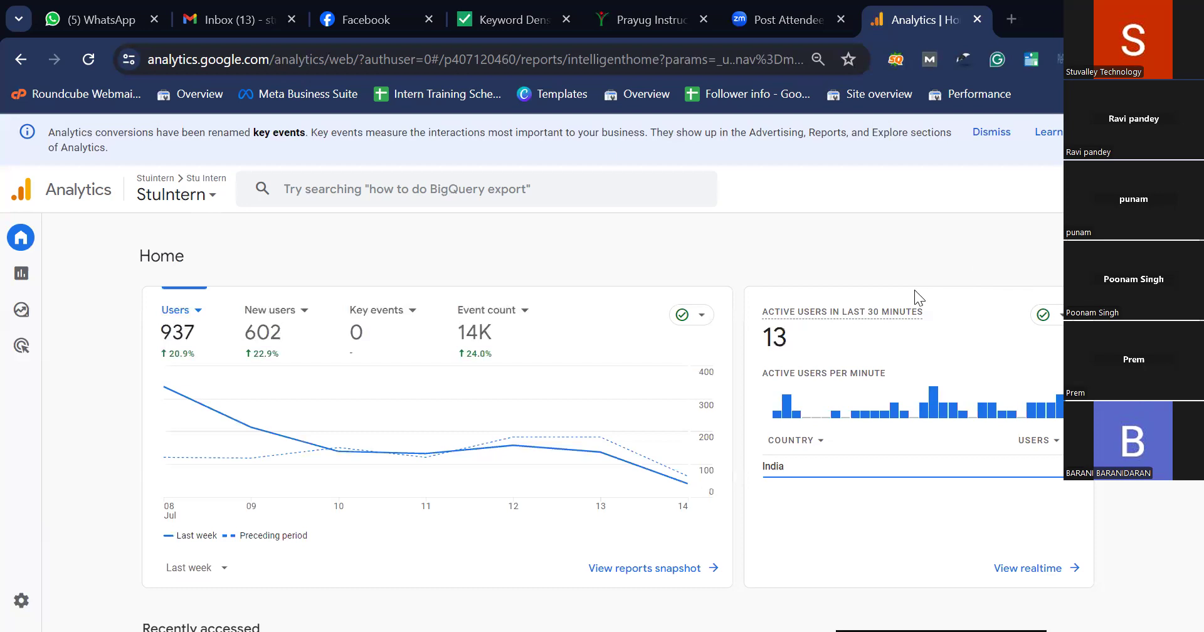
Search Google for "google analytics demo account" in a new tab and open the "Demo account - Analytics Help" article.
left_click(1017, 22)
left_click(686, 61)
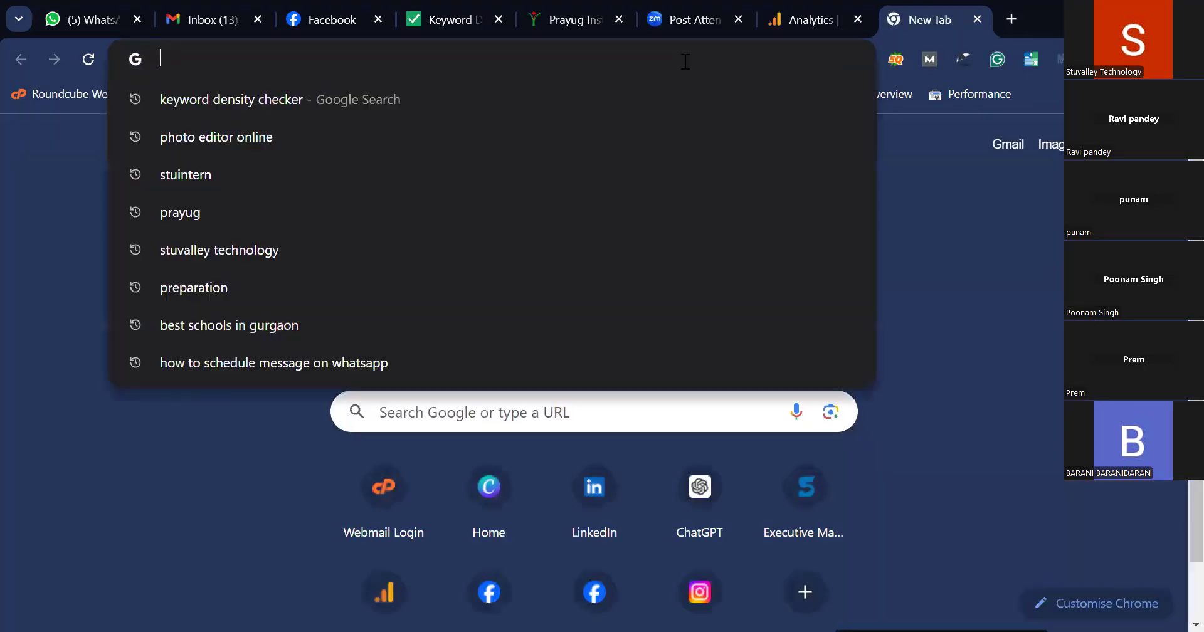
type("google a")
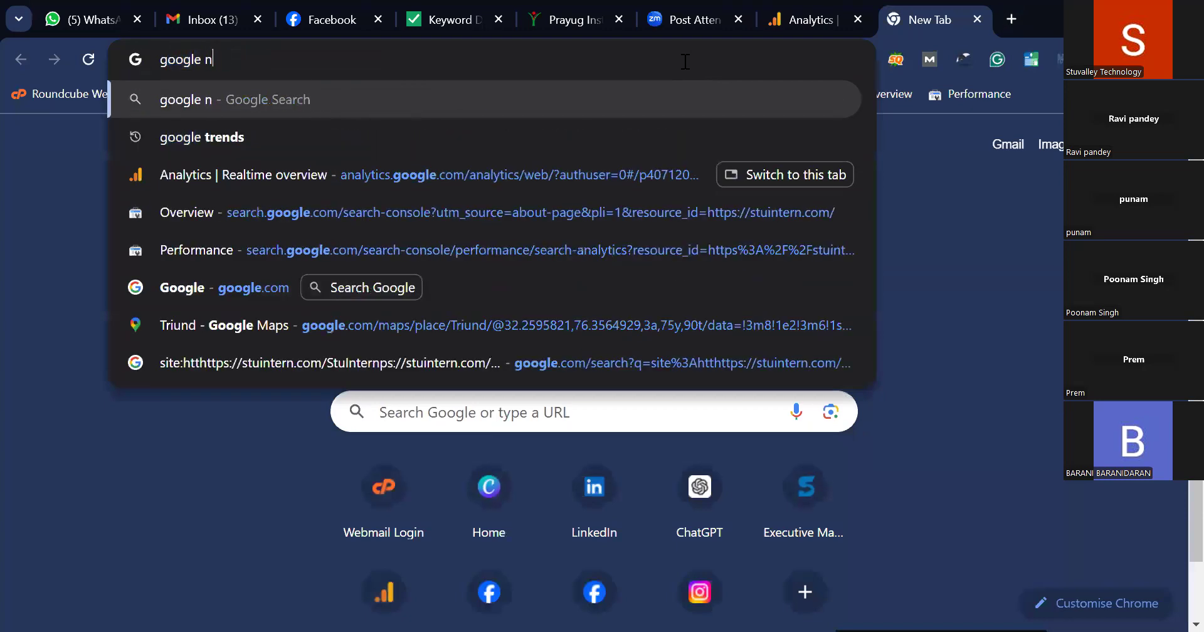
type("nal")
key("BackSpace")
type("aly")
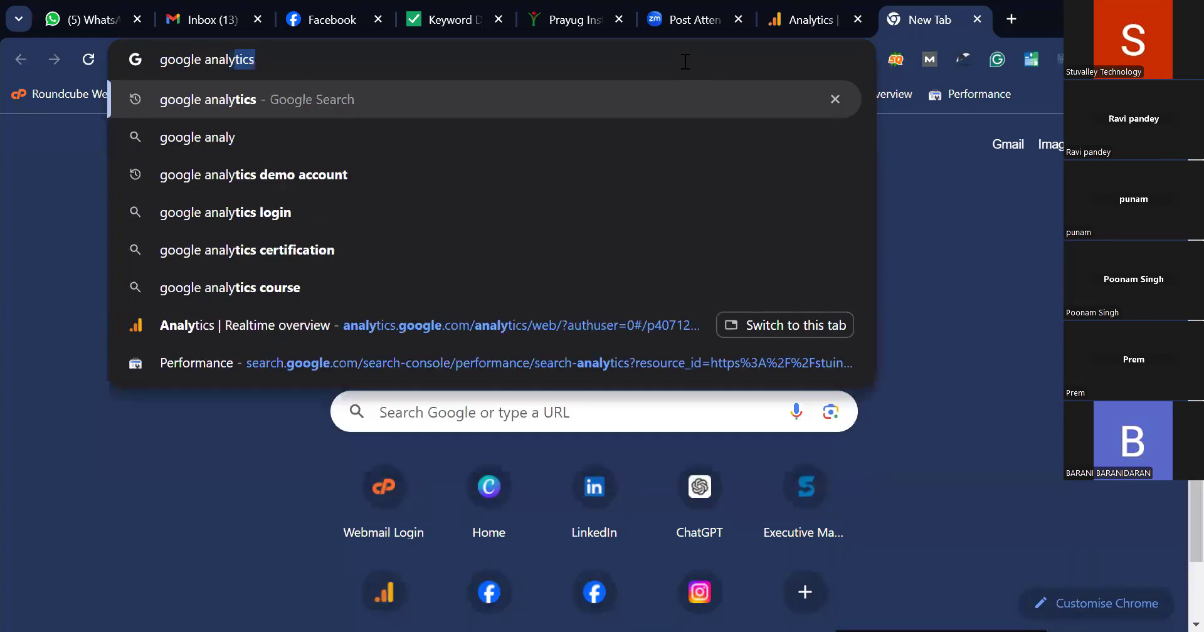
type("tics demo ac")
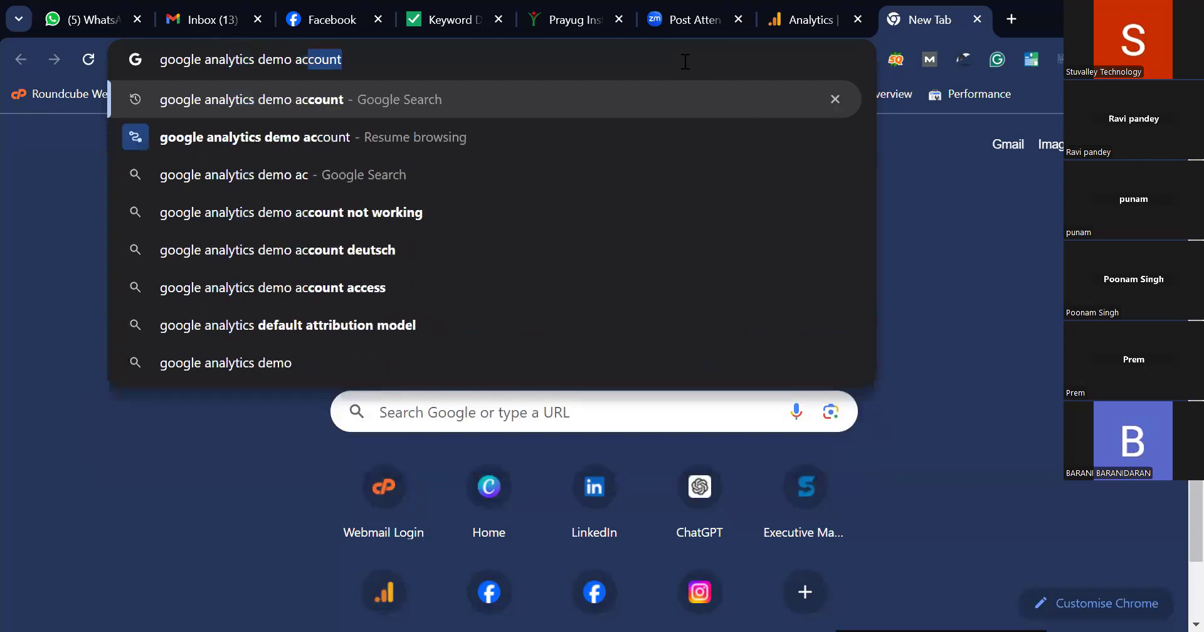
key("Return")
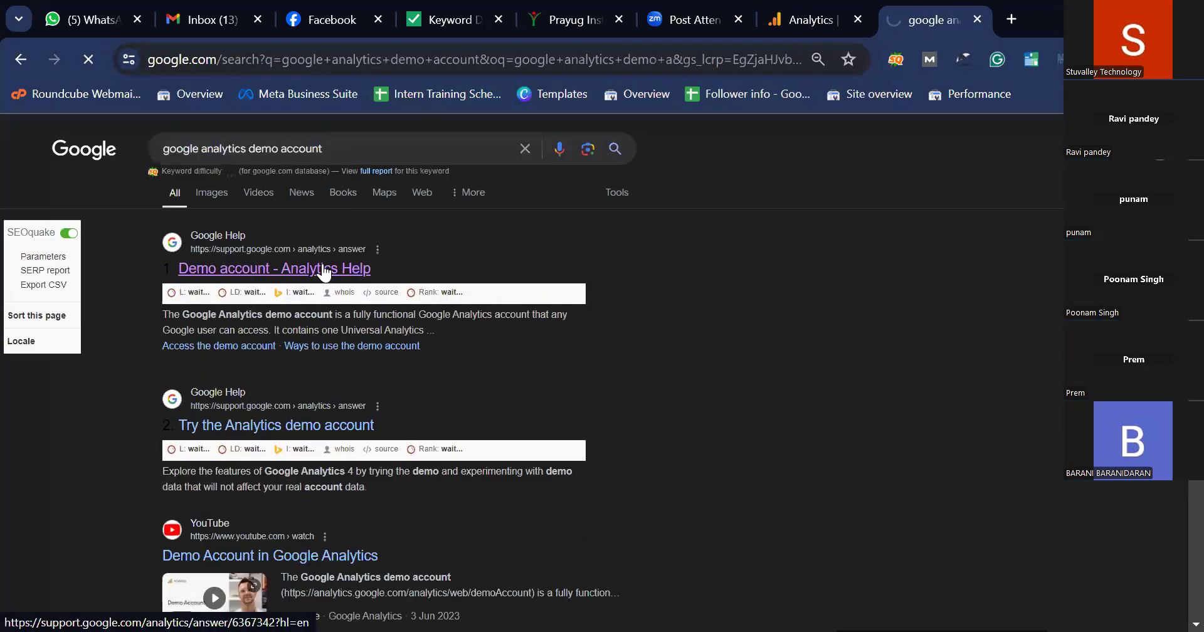
left_click(324, 270)
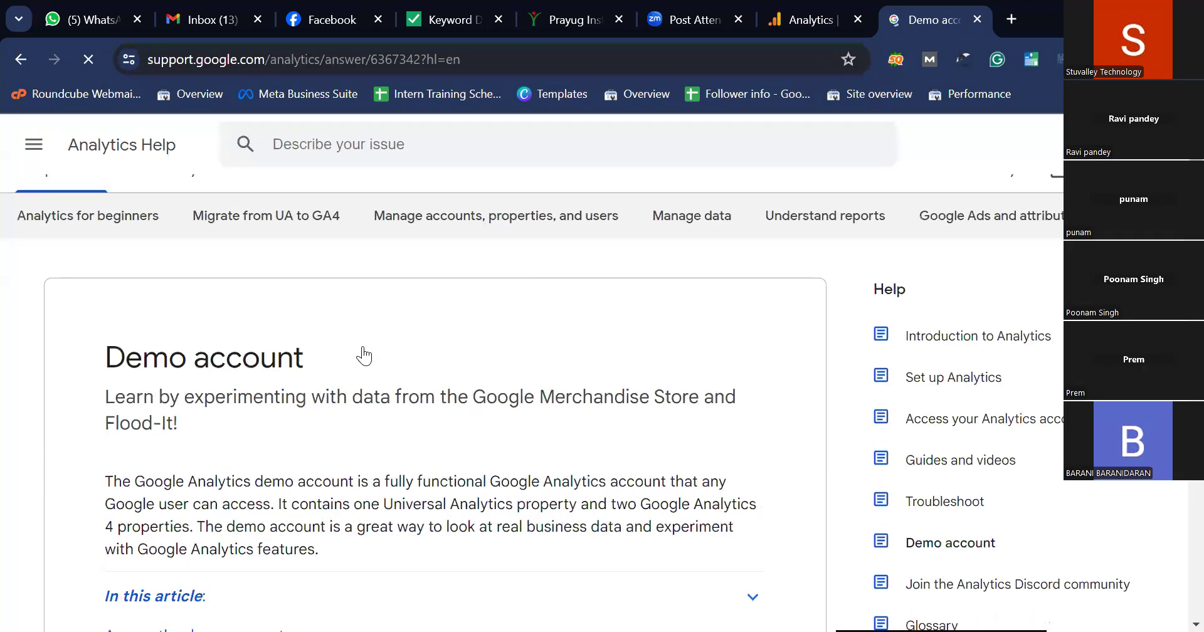
Examine the demo account property links in the help article and dismiss the satisfaction survey.
scroll(363, 347, "down", 5)
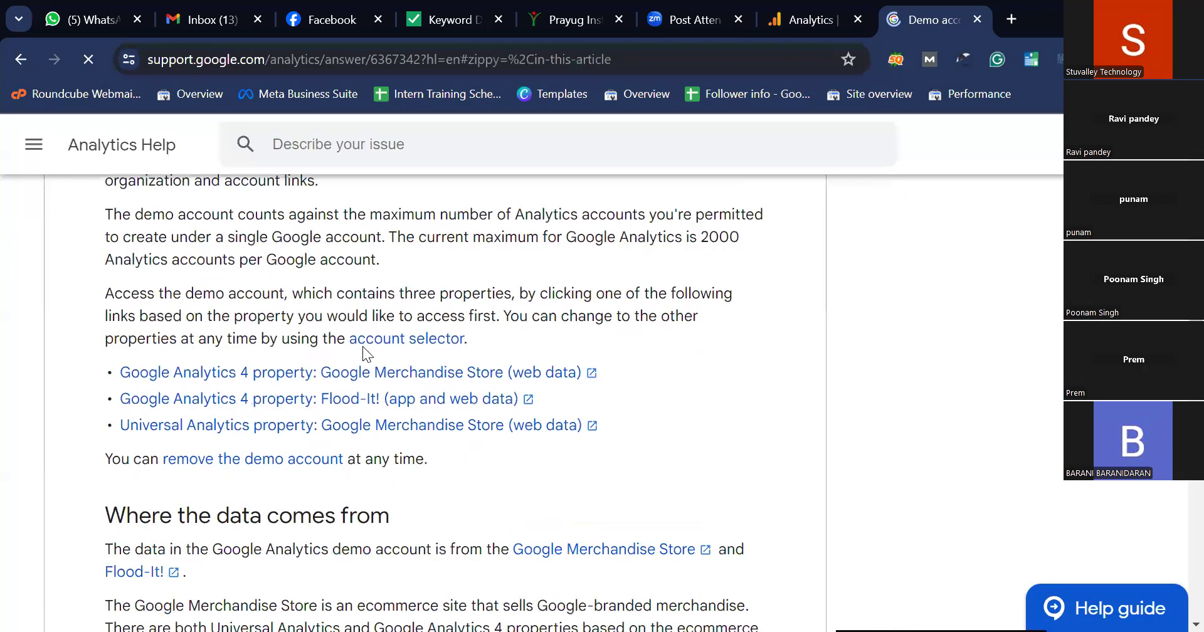
scroll(363, 347, "up", 7)
scroll(534, 434, "down", 10)
scroll(534, 434, "up", 5)
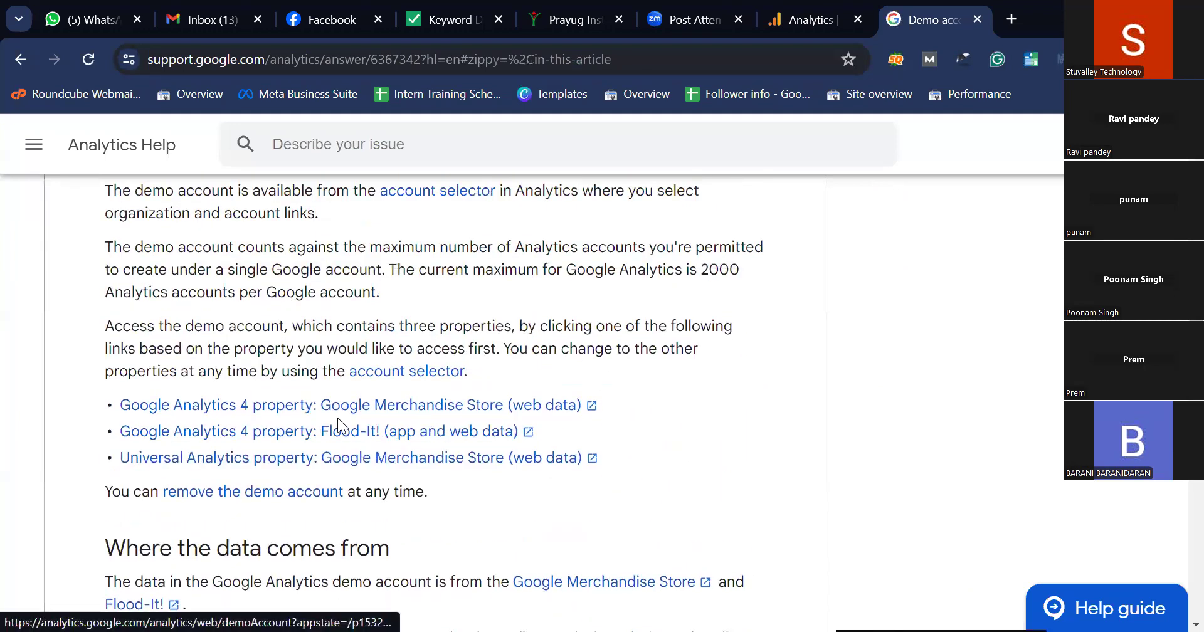
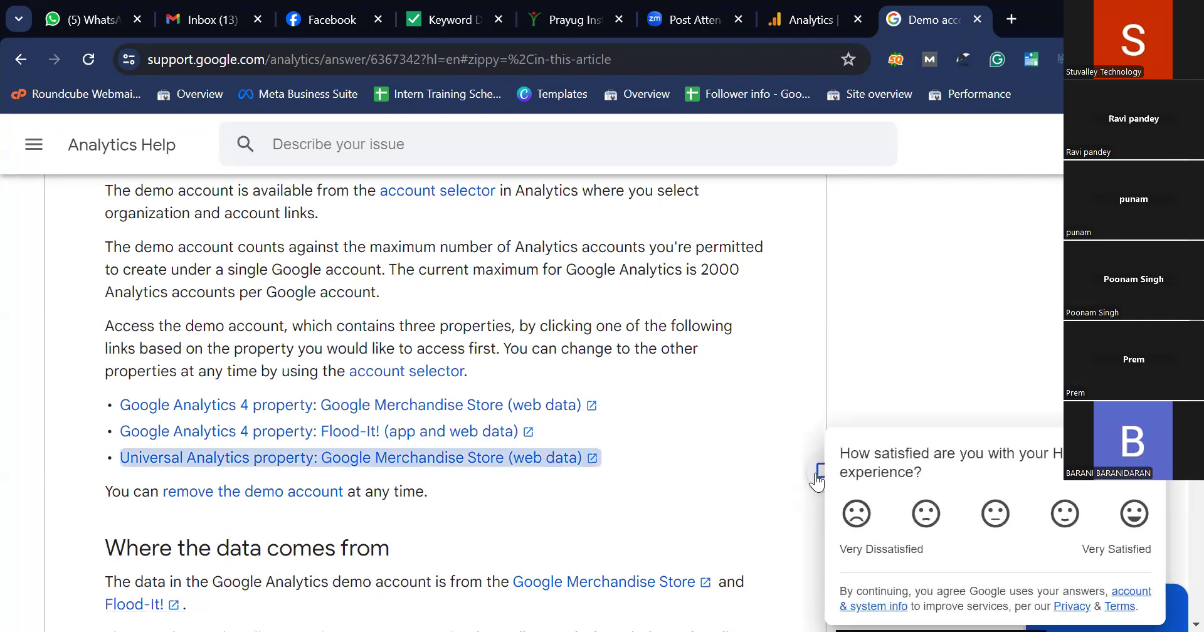
left_click(761, 460)
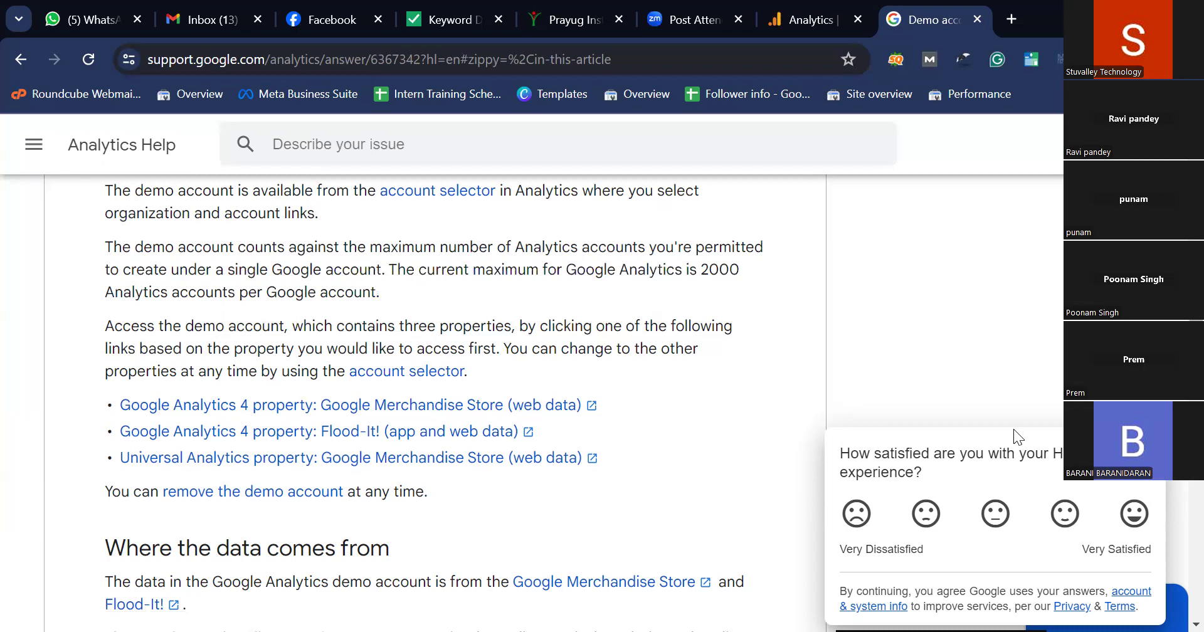
left_click(1147, 455)
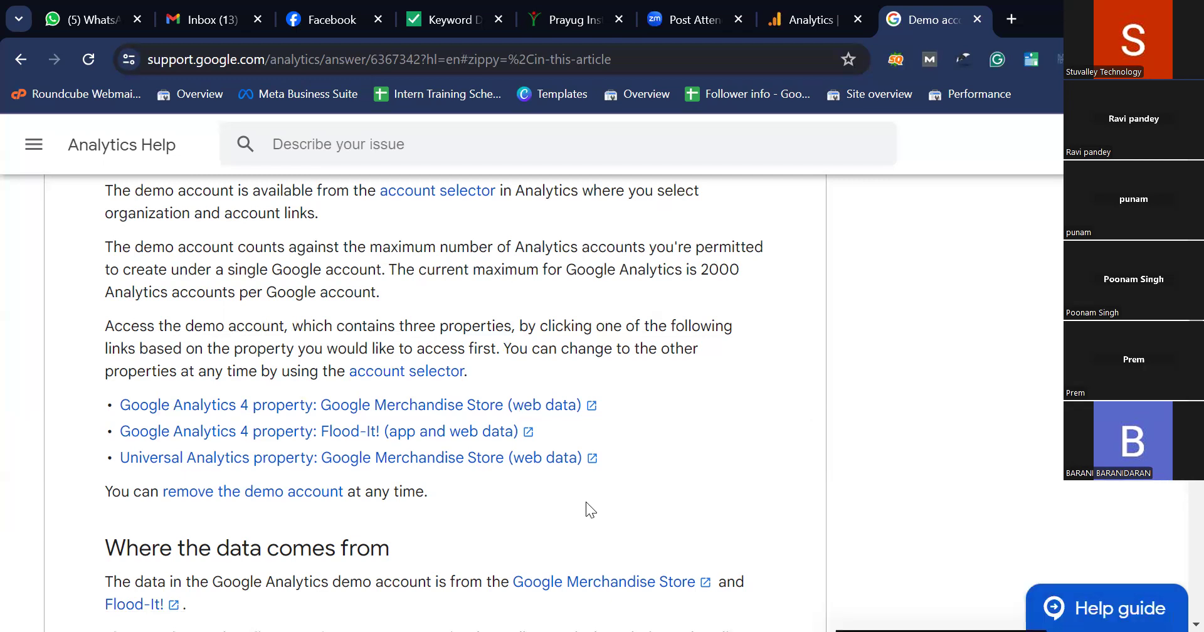